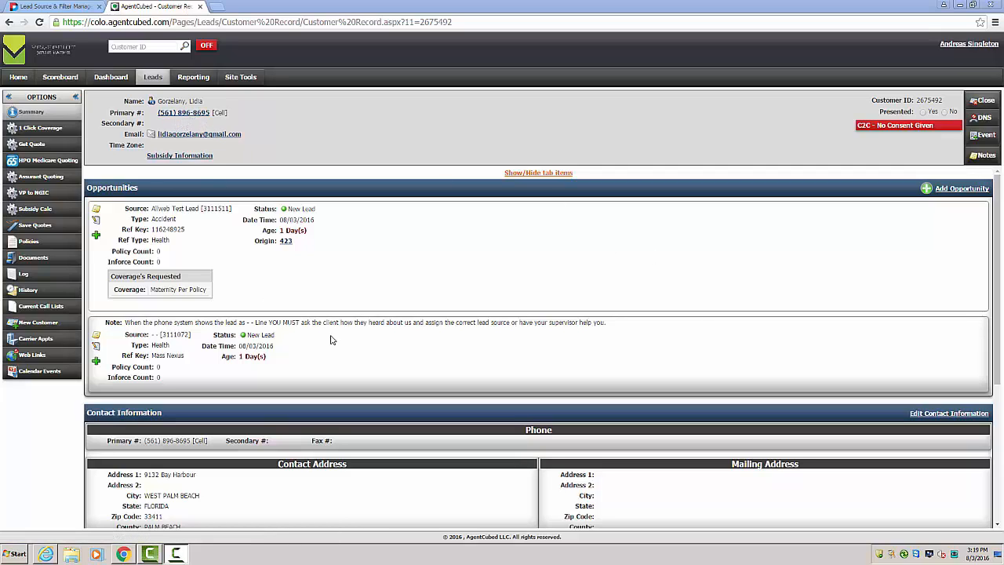
# Step: Open the customer's contact information for editing, check the phone and address fields, and save it
pyautogui.scroll(-1, 305, 469)
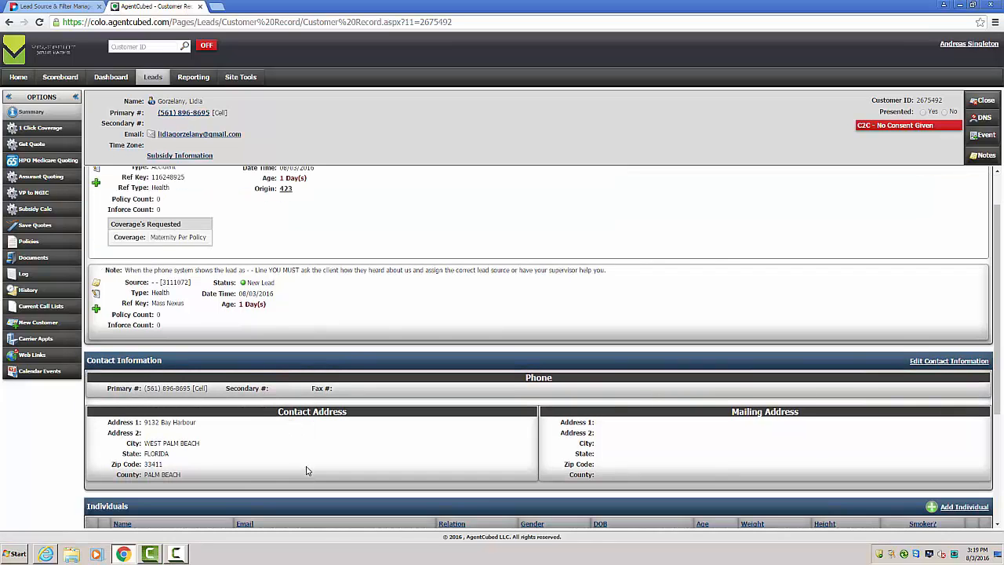
pyautogui.scroll(1, 301, 457)
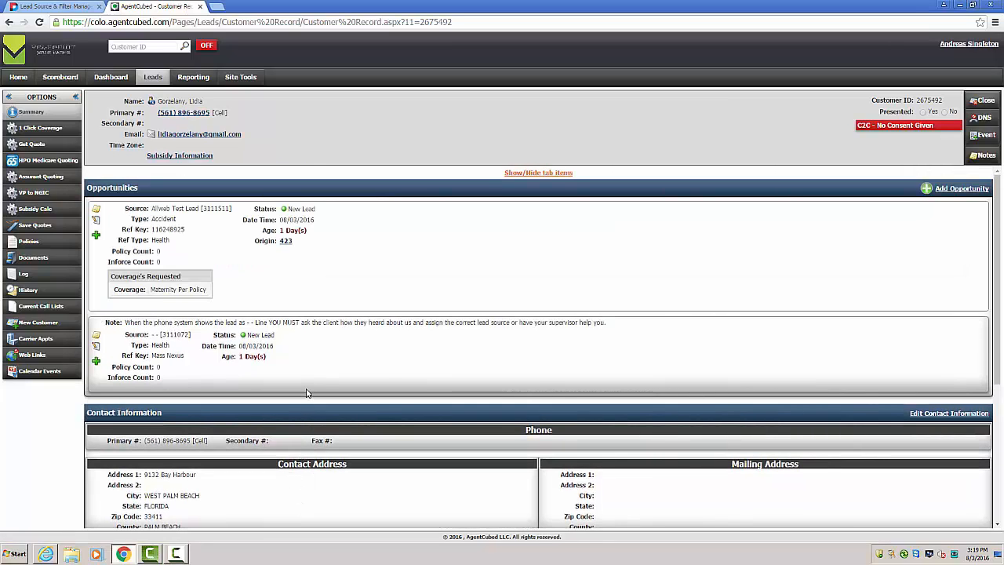
pyautogui.click(920, 415)
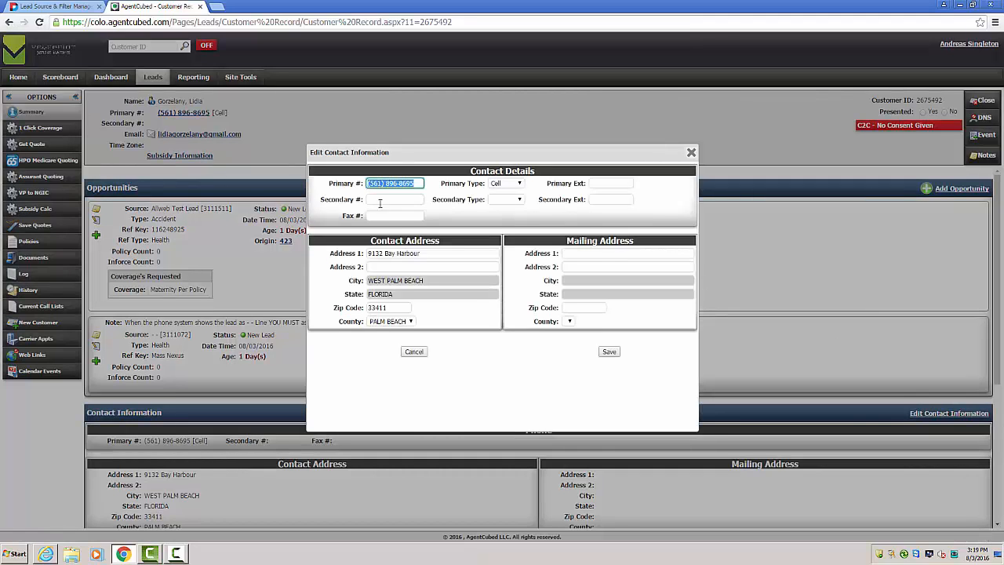
pyautogui.click(609, 352)
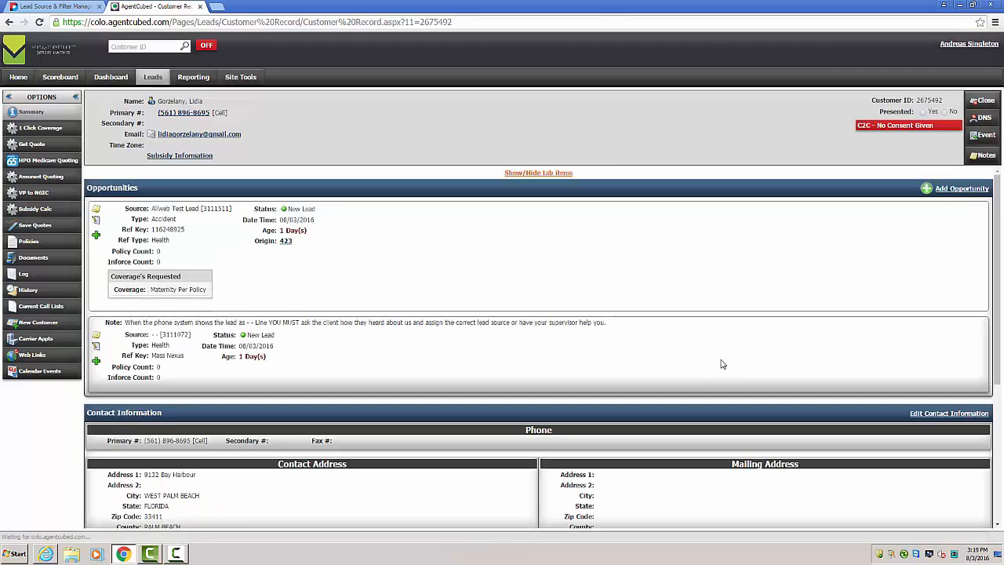
# Step: Open the form for adding an individual, view the relationship choices, and close it without saving
pyautogui.scroll(-2, 721, 358)
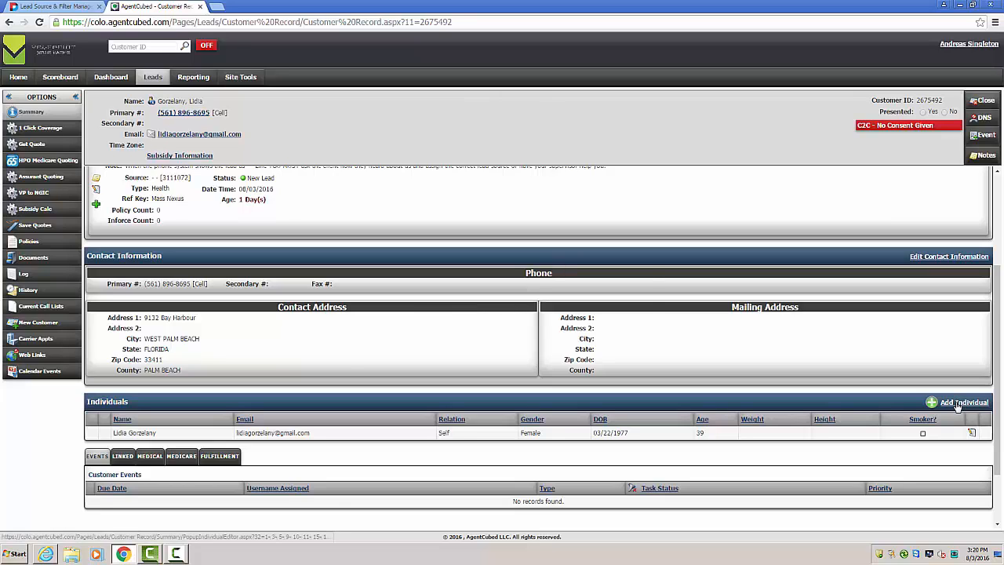
pyautogui.click(956, 403)
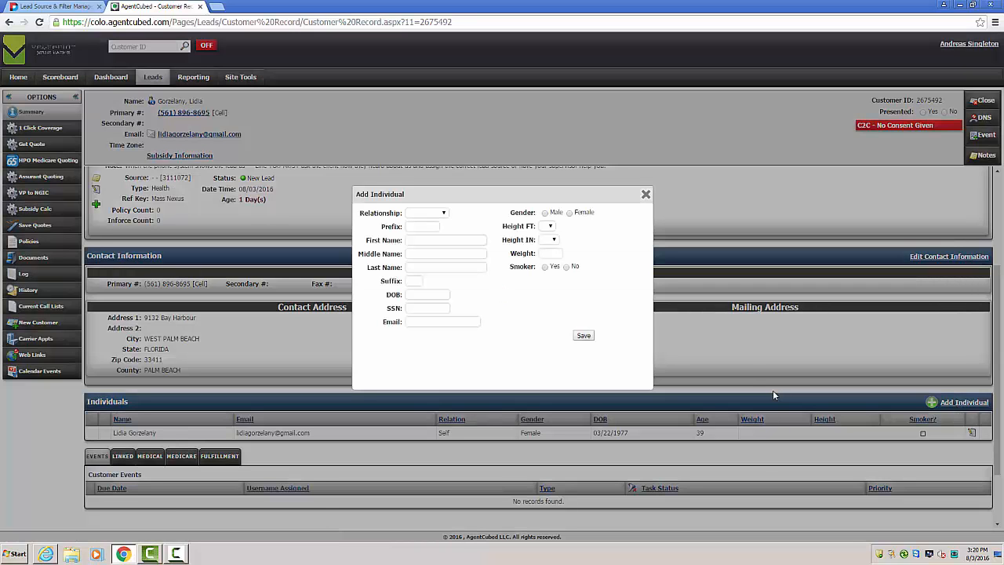
pyautogui.click(422, 213)
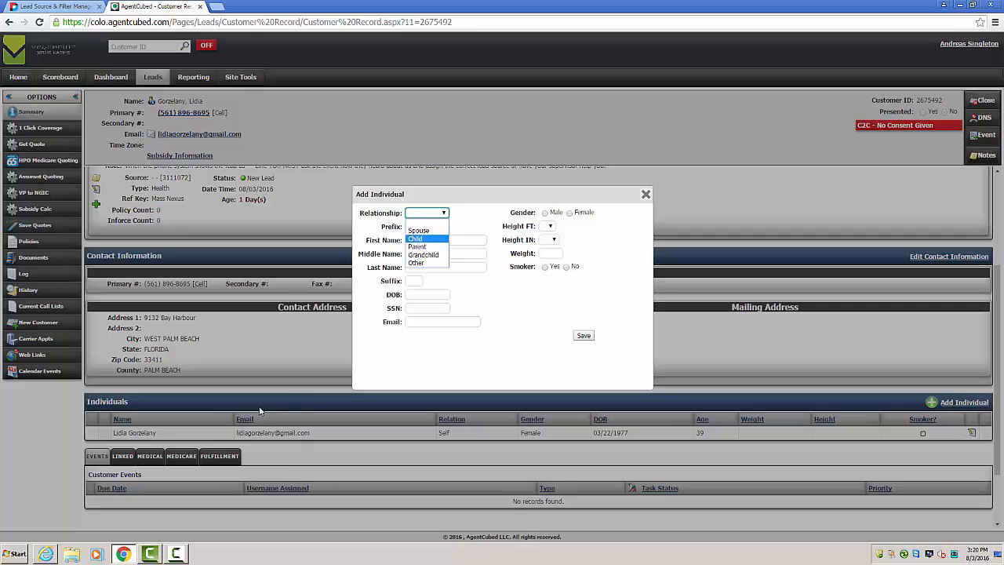
pyautogui.click(645, 195)
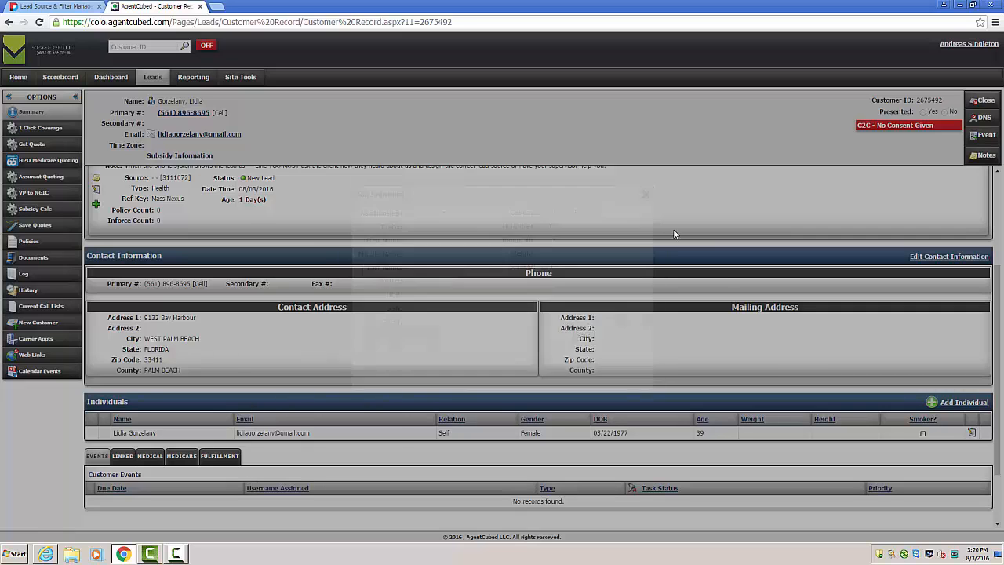
# Step: Add a middle initial to the existing individual's information and save the record
pyautogui.scroll(-3, 937, 341)
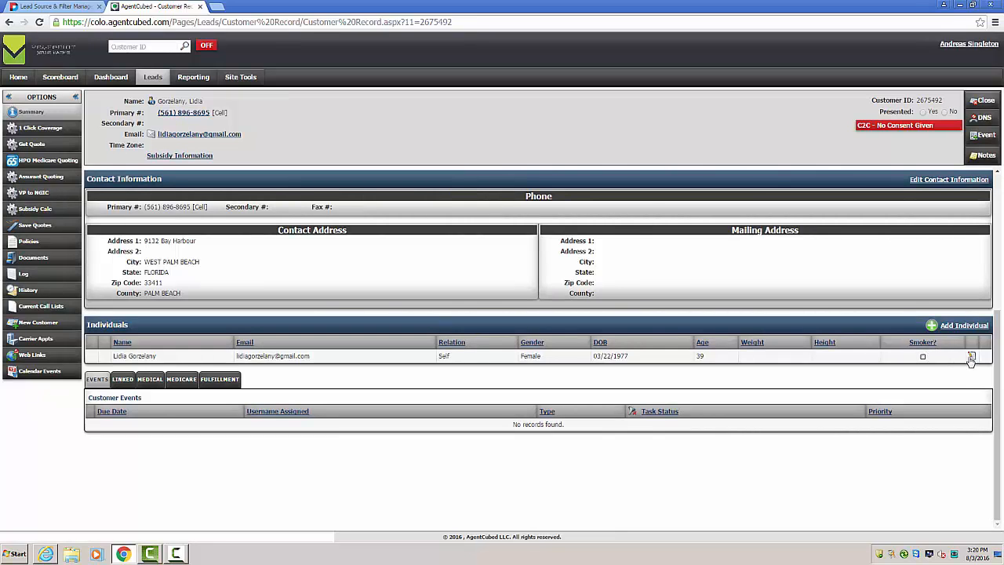
pyautogui.click(971, 357)
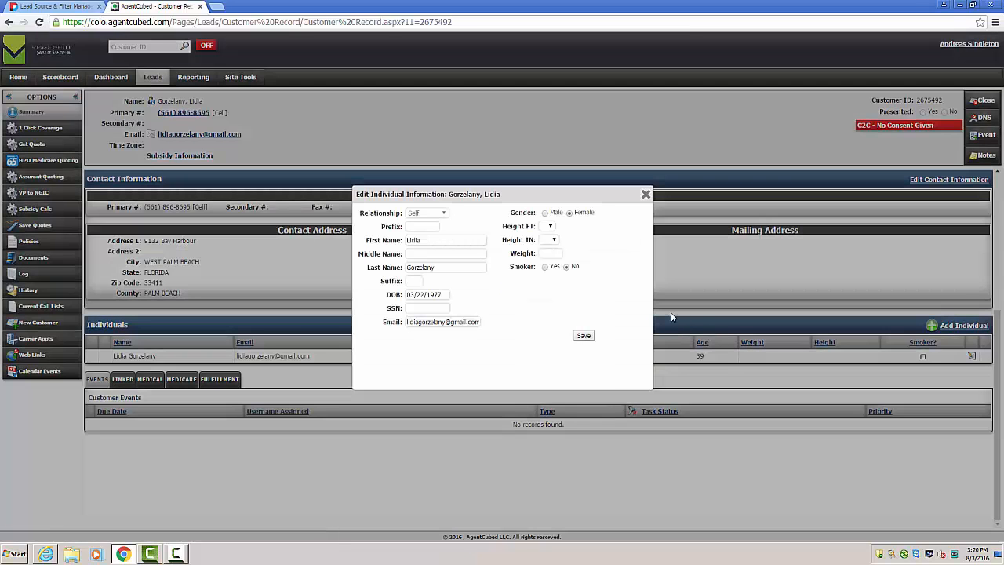
pyautogui.click(432, 241)
pyautogui.click(449, 265)
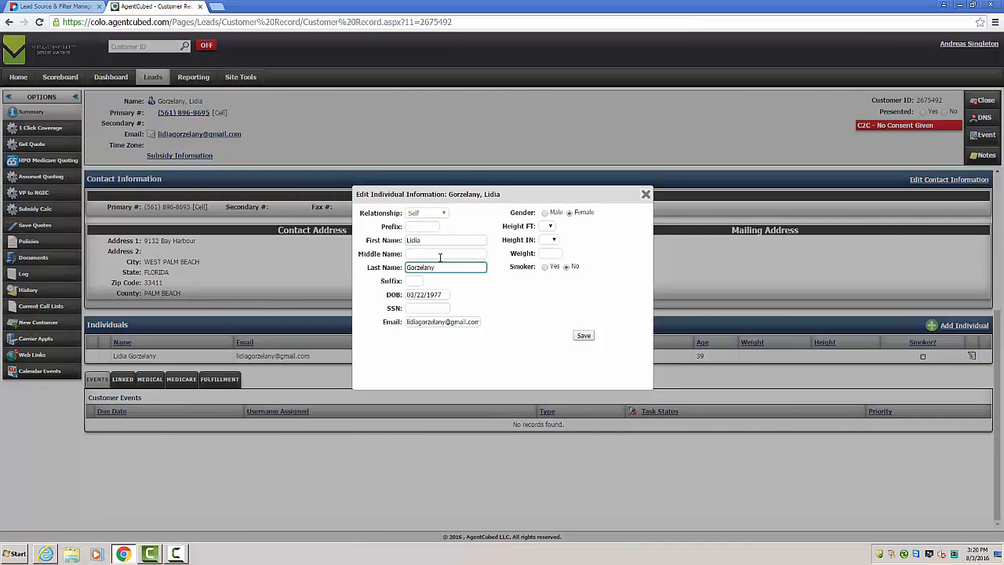
pyautogui.click(439, 254)
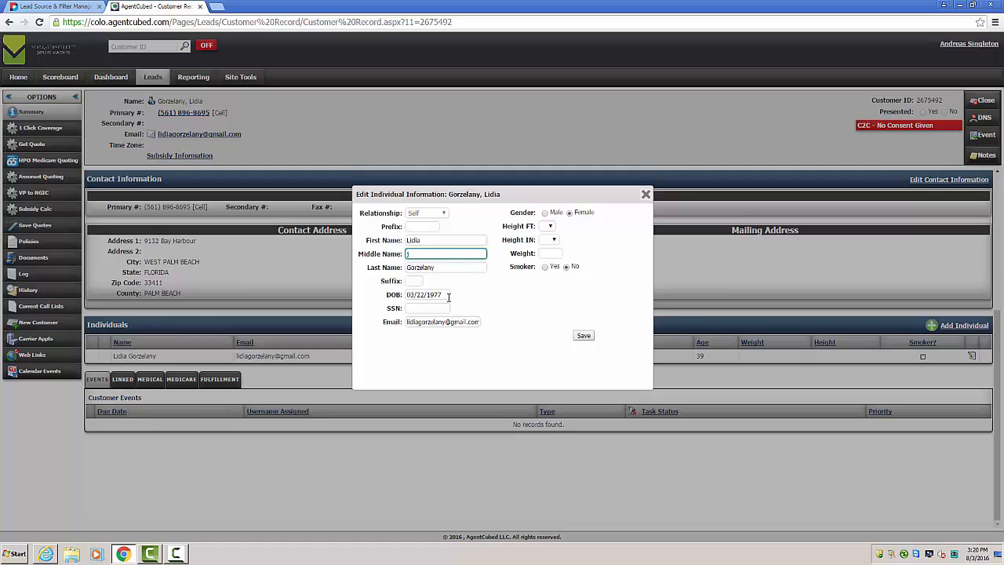
pyautogui.click(584, 337)
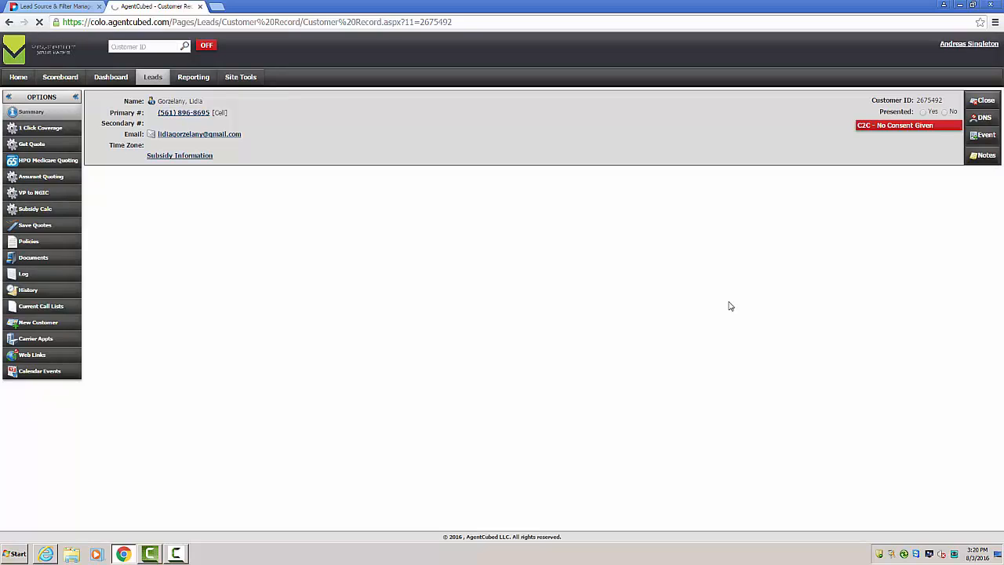
pyautogui.scroll(-2, 464, 363)
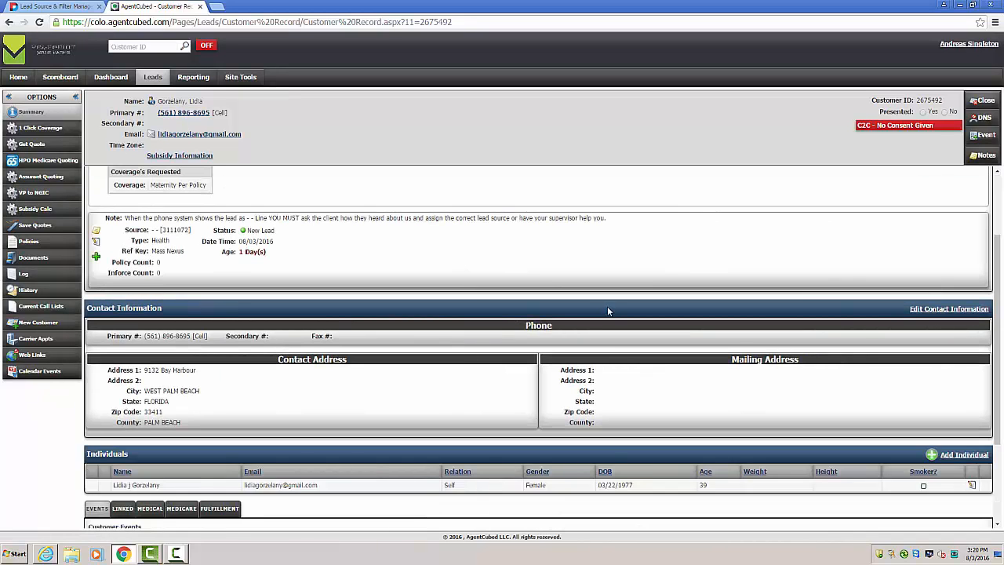
pyautogui.scroll(2, 608, 311)
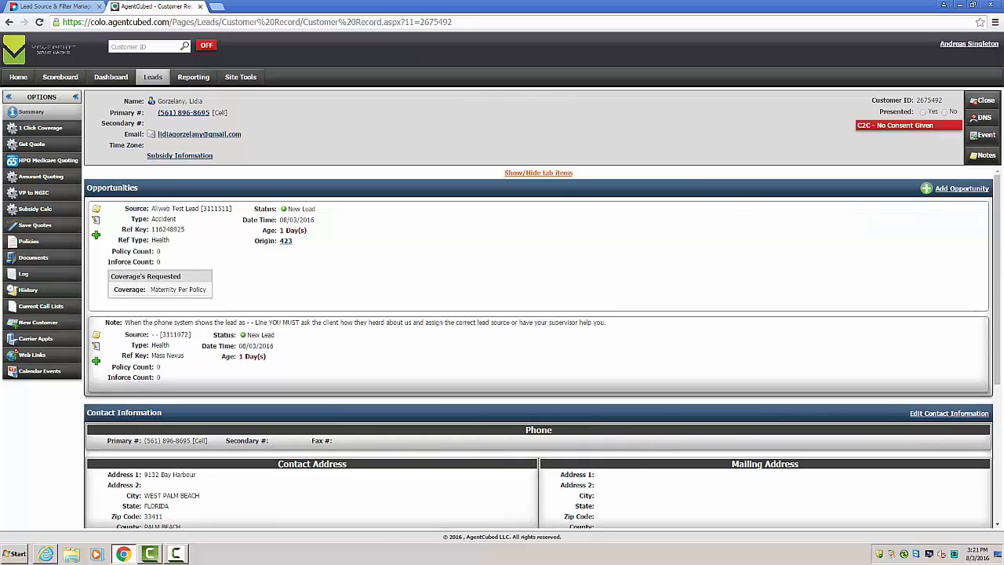
pyautogui.click(974, 155)
pyautogui.scroll(-1, 529, 251)
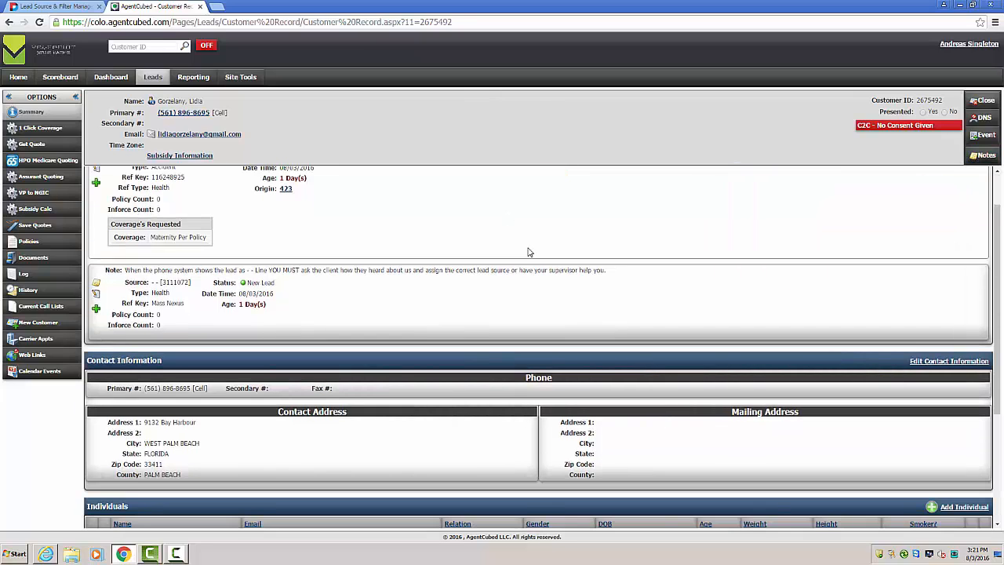
pyautogui.scroll(1, 529, 252)
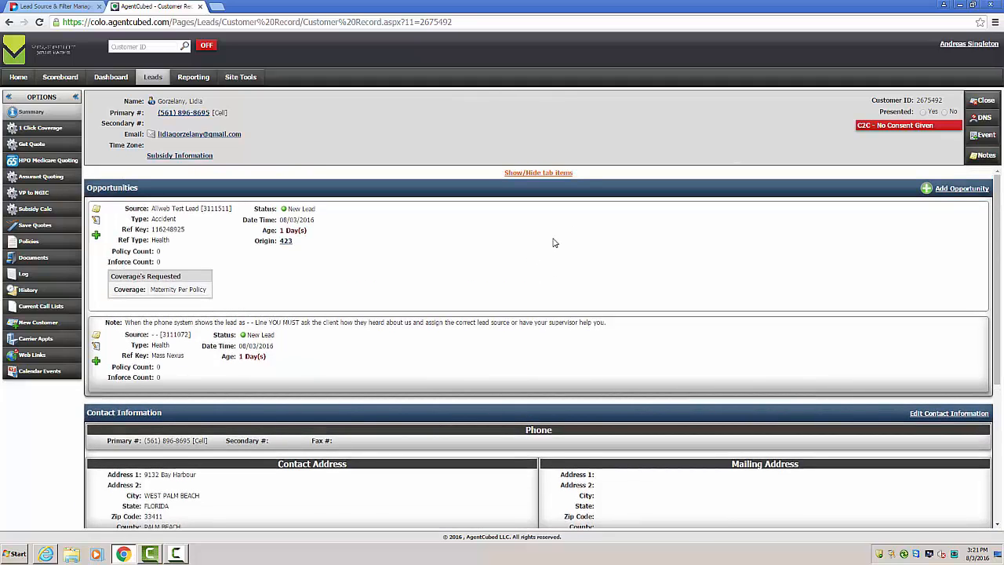
# Step: Collapse and restore the customer options list, and view the customer's policy summary
pyautogui.click(75, 97)
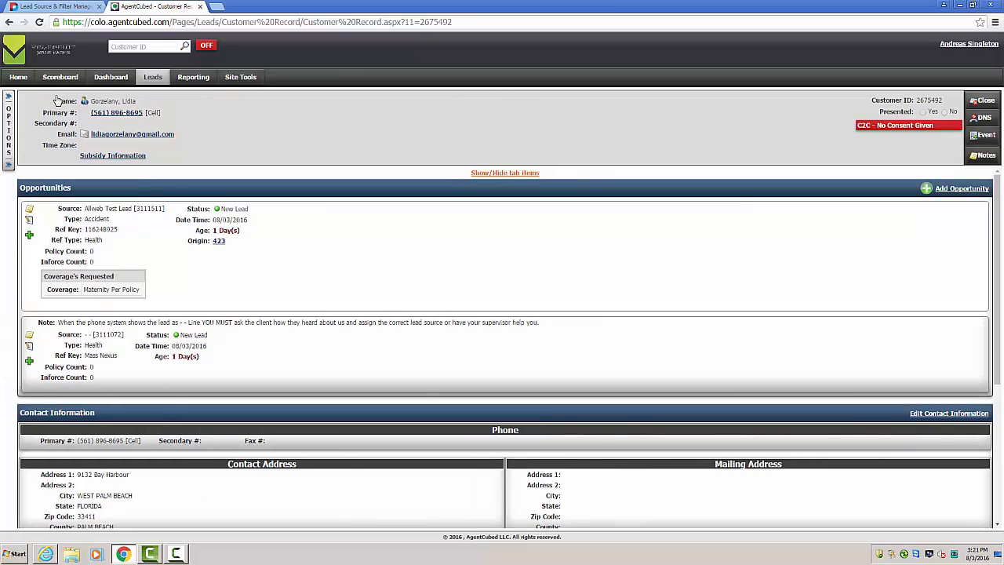
pyautogui.click(9, 100)
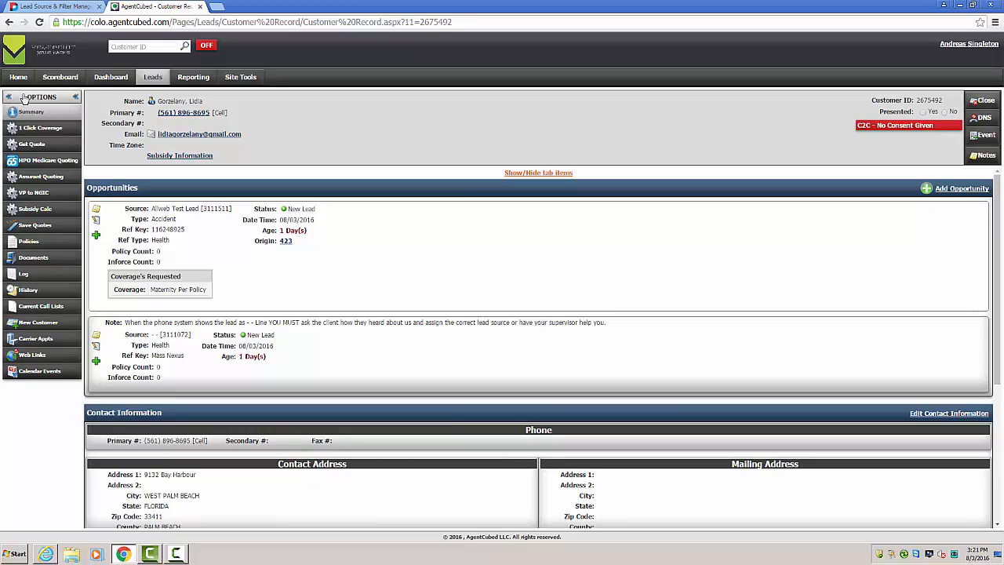
pyautogui.click(50, 242)
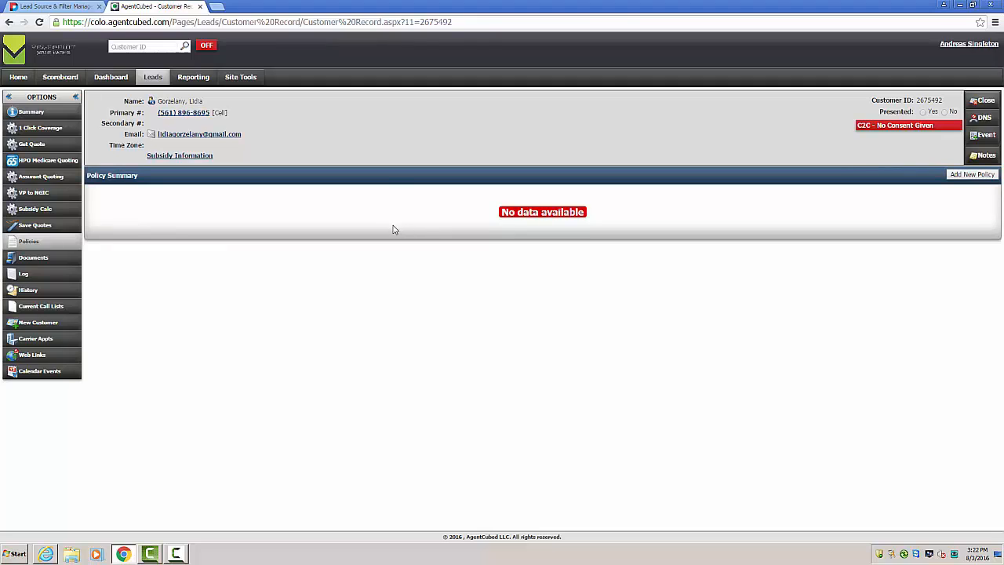
# Step: Start a new insurance quote for the customer, continuing in the Agent Role
pyautogui.click(34, 146)
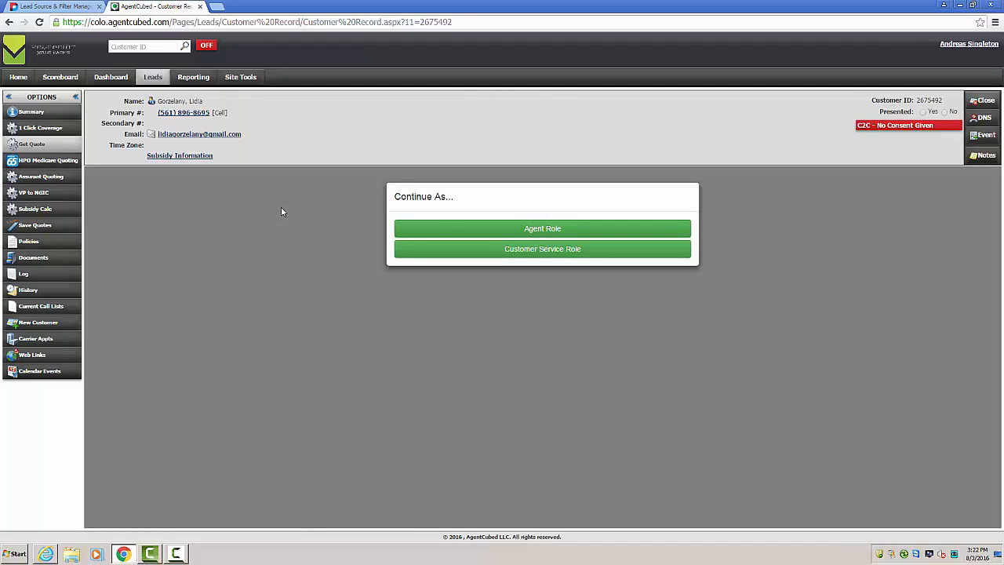
pyautogui.click(463, 228)
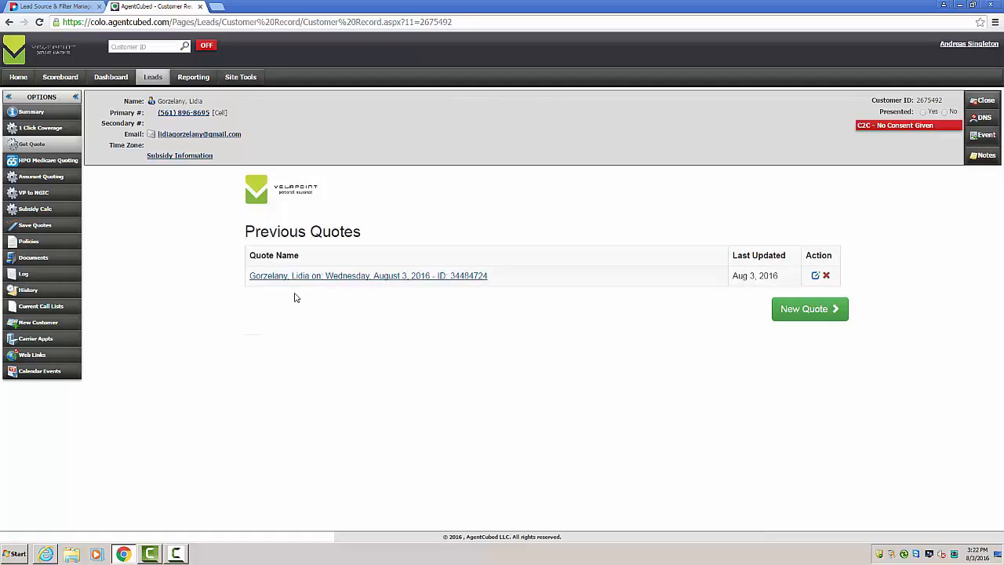
pyautogui.click(792, 312)
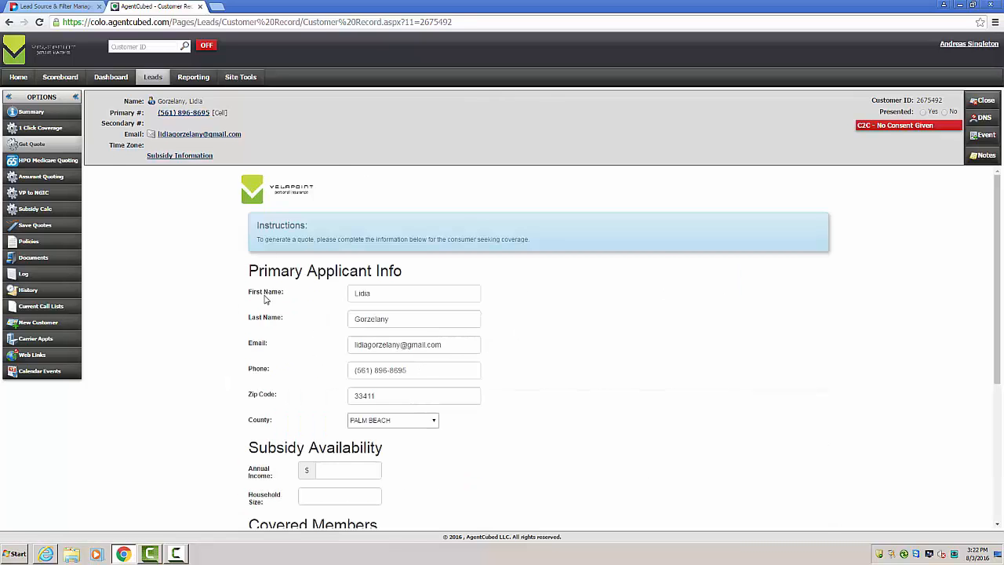
# Step: Set the annual income to 23,000 and the household size to 1 for the subsidy calculation
pyautogui.moveTo(154, 159)
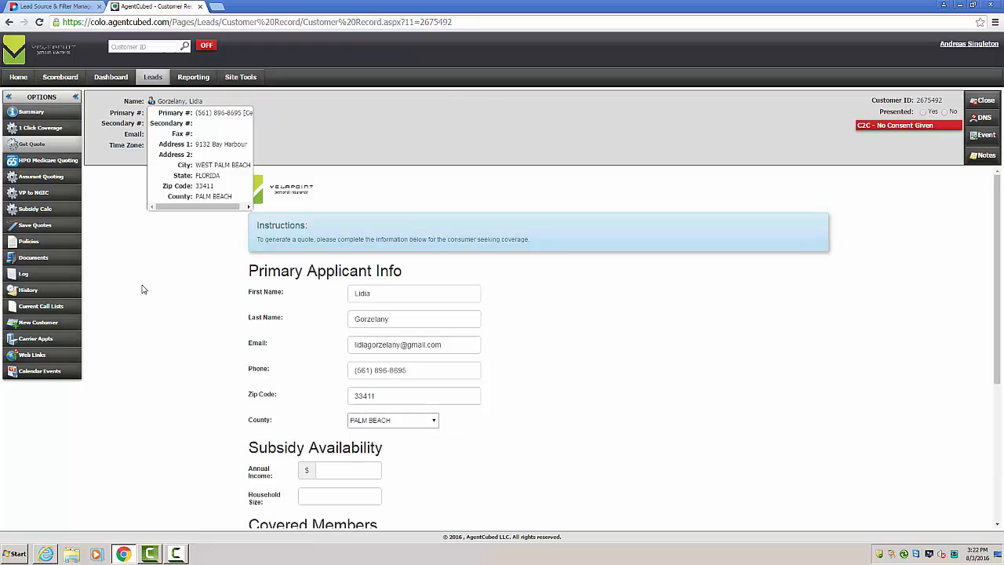
pyautogui.scroll(-1, 305, 364)
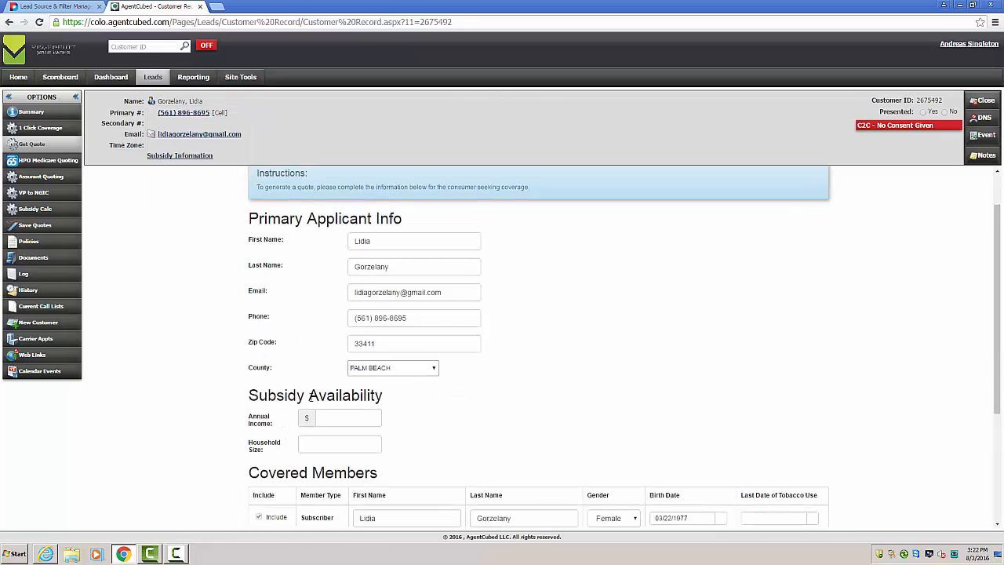
pyautogui.click(332, 414)
pyautogui.write('230000')
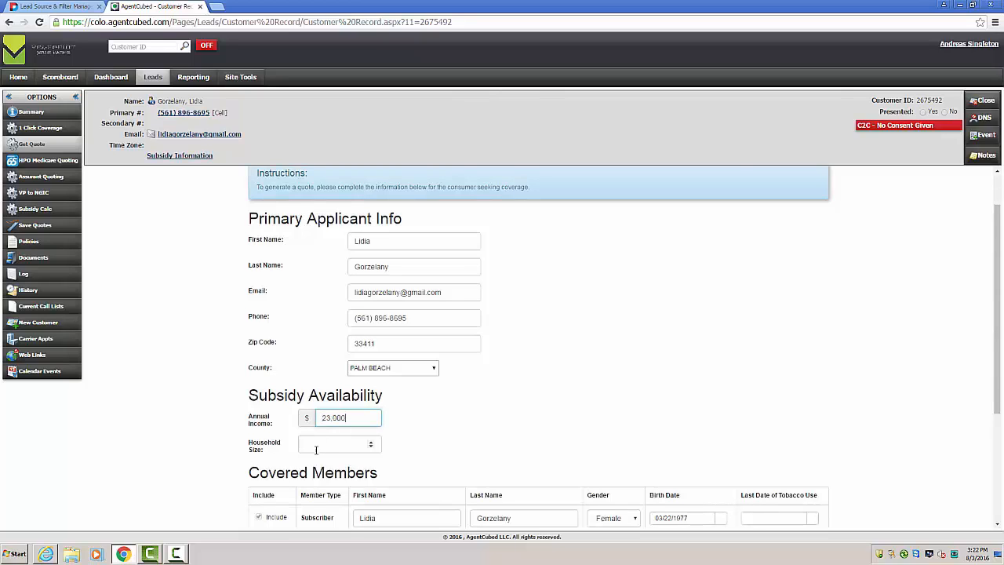
pyautogui.click(313, 446)
pyautogui.write('1')
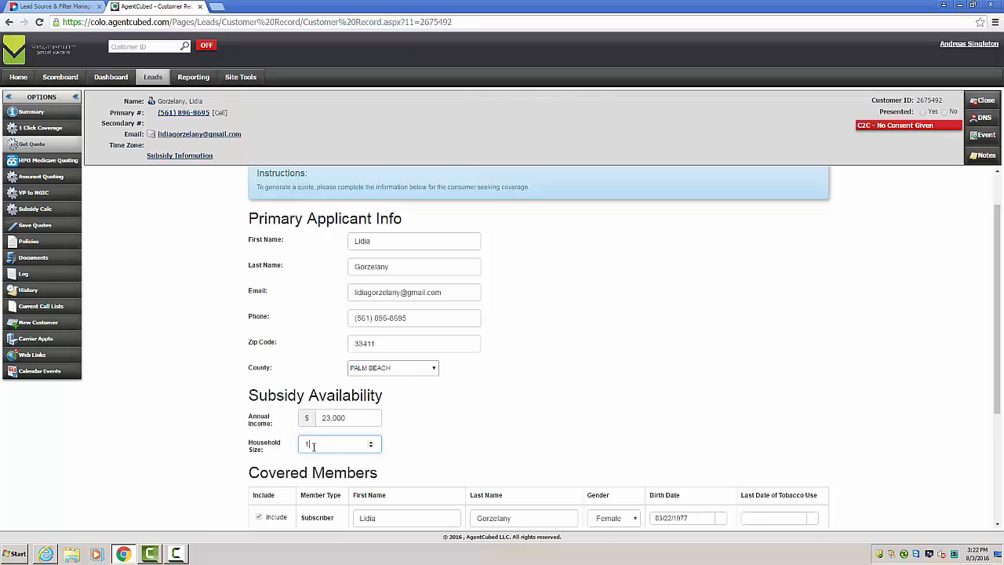
# Step: Review the covered members, insurance type and effective date, and continue to the quoted plans
pyautogui.scroll(-3, 495, 389)
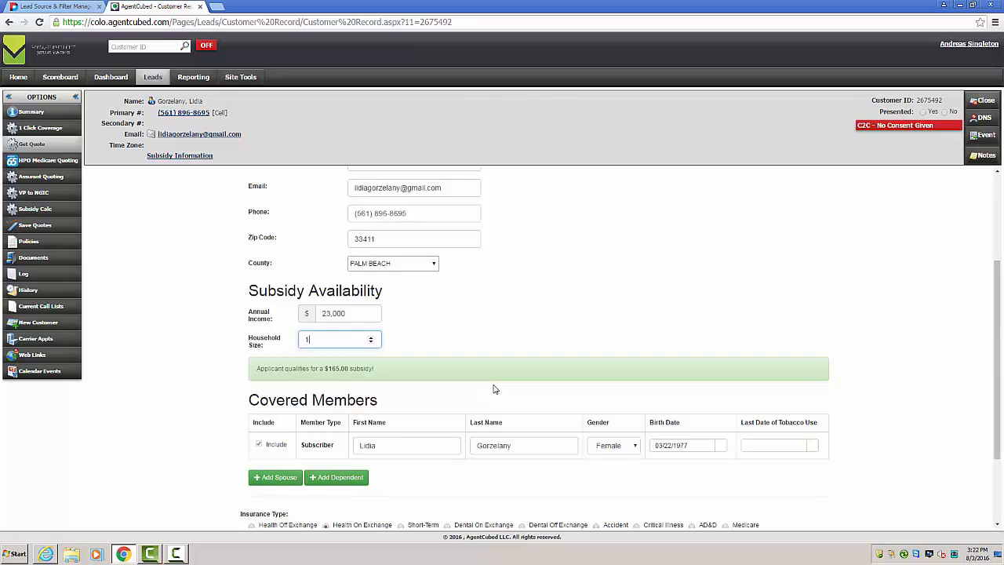
pyautogui.scroll(-2, 494, 389)
pyautogui.scroll(3, 478, 439)
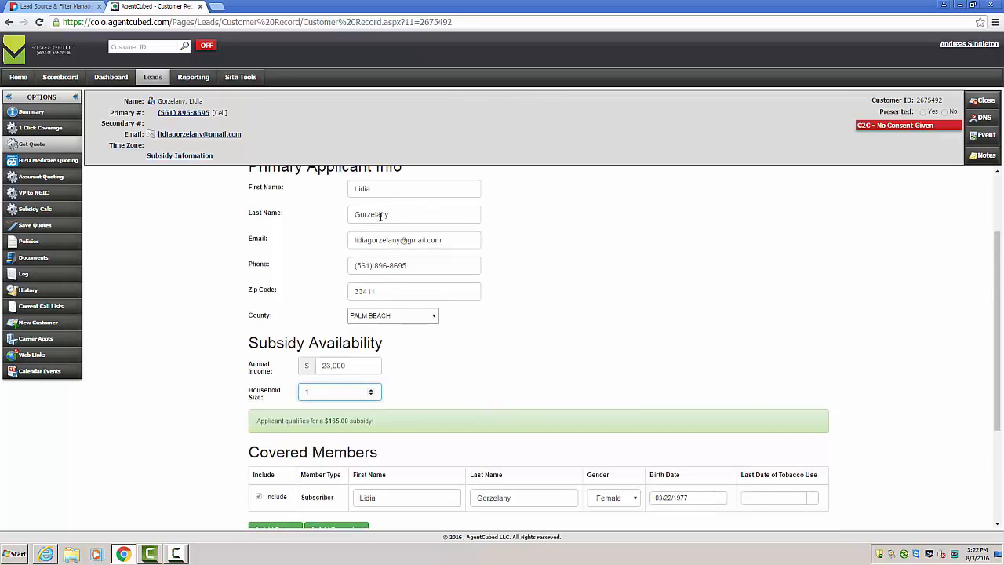
pyautogui.scroll(-3, 497, 348)
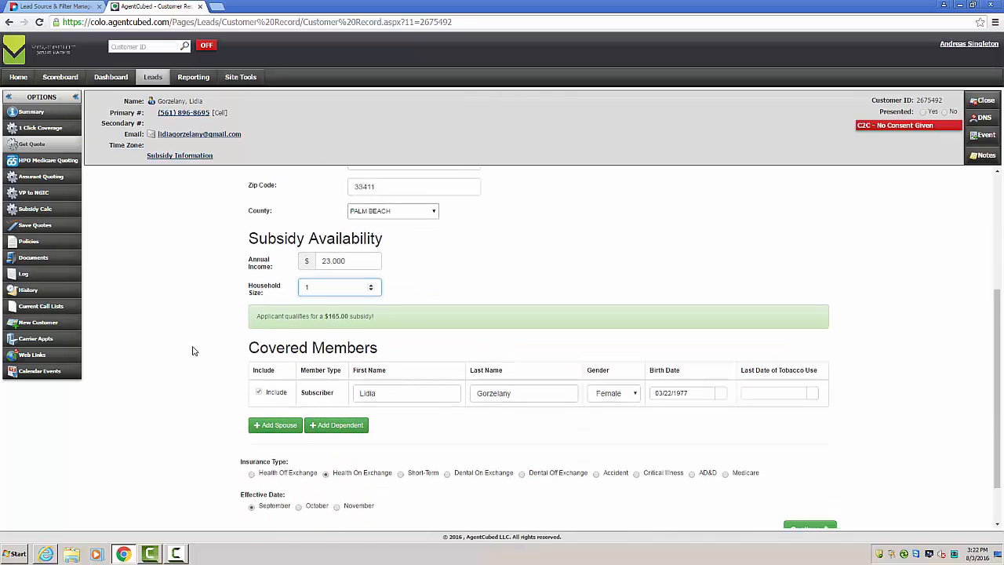
pyautogui.scroll(-2, 193, 350)
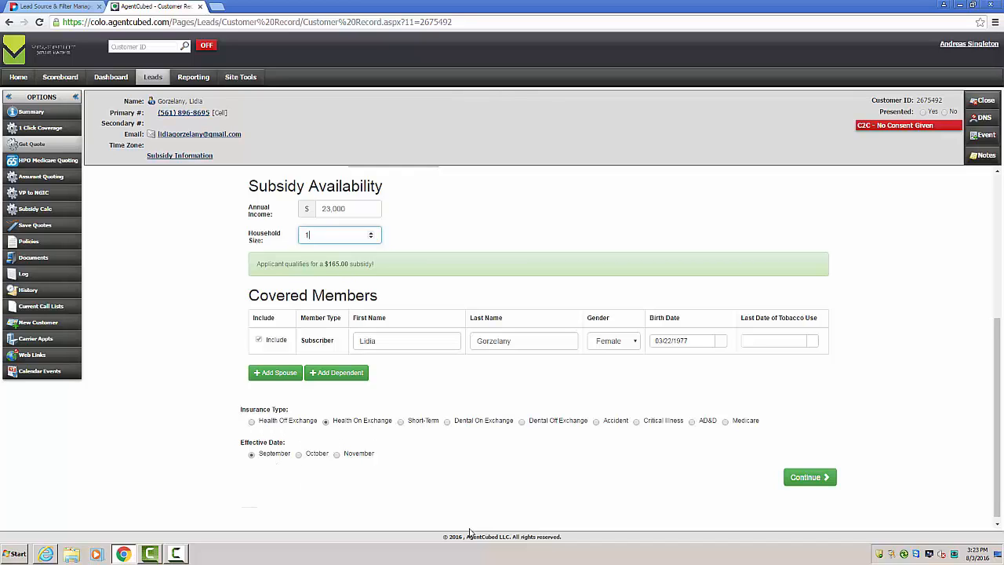
pyautogui.click(821, 477)
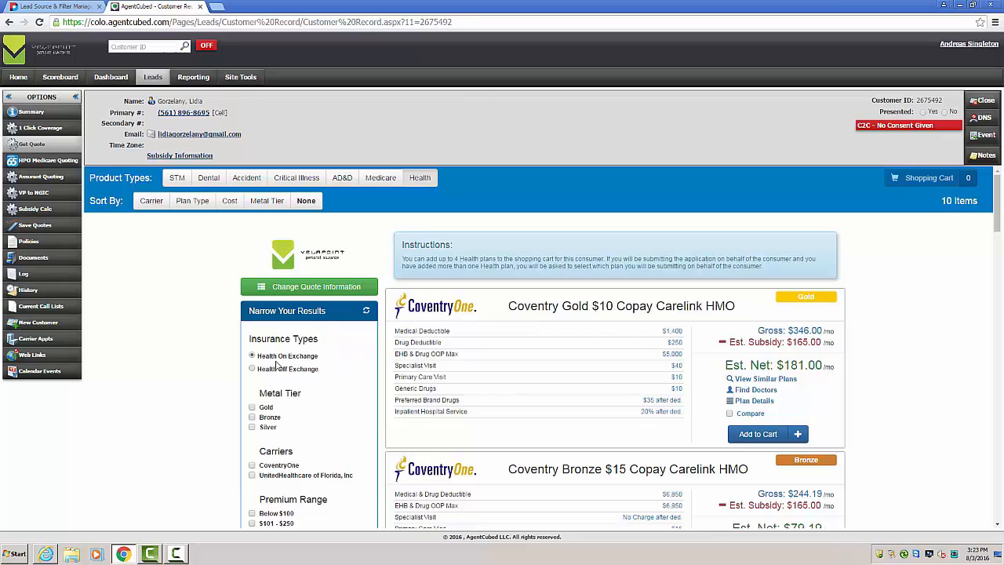
# Step: Browse the quoted health plans and filters, and open the plan details for Coventry Gold $10 Copay Carelink HMO
pyautogui.scroll(-1, 213, 347)
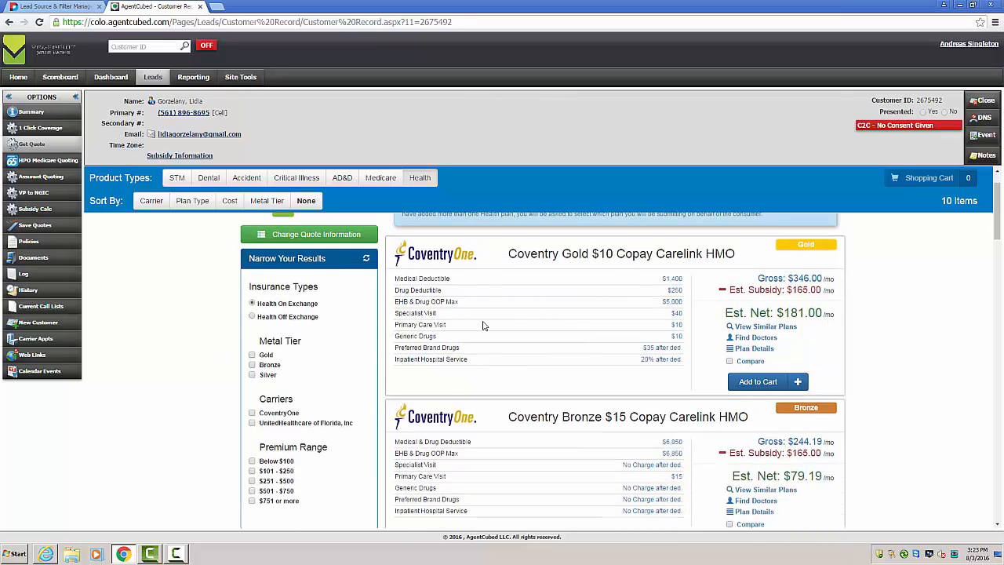
pyautogui.scroll(-1, 482, 333)
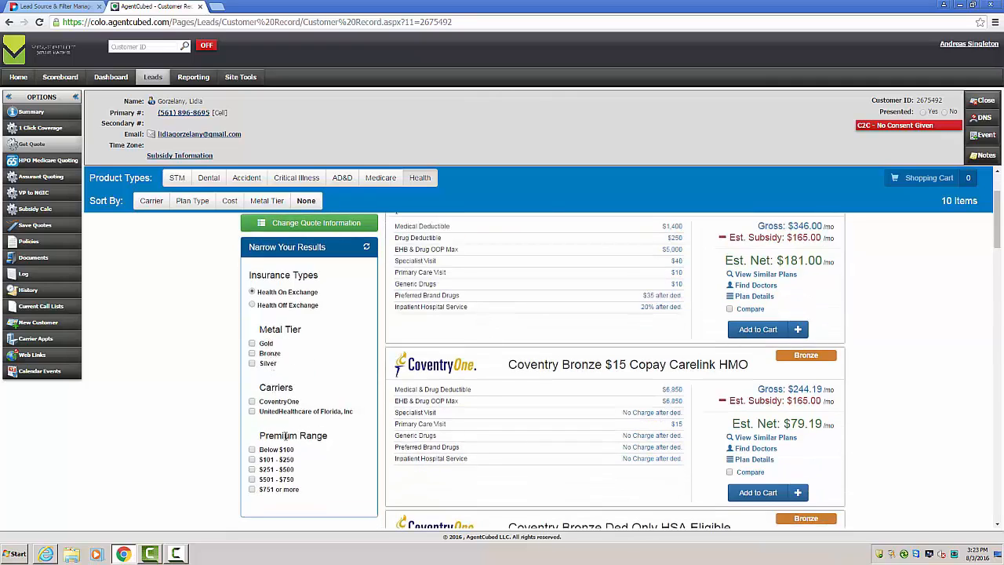
pyautogui.scroll(1, 202, 357)
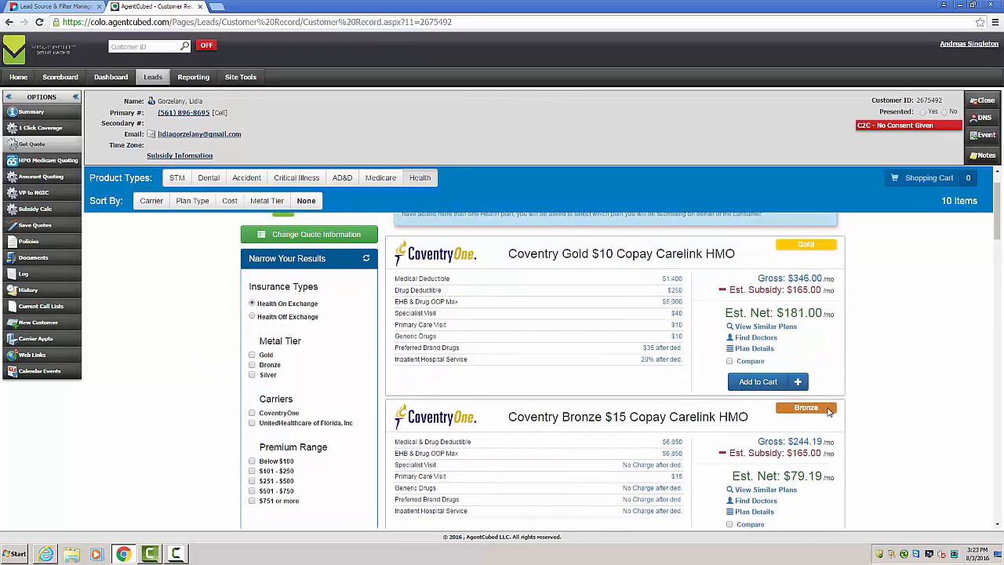
pyautogui.scroll(1, 859, 392)
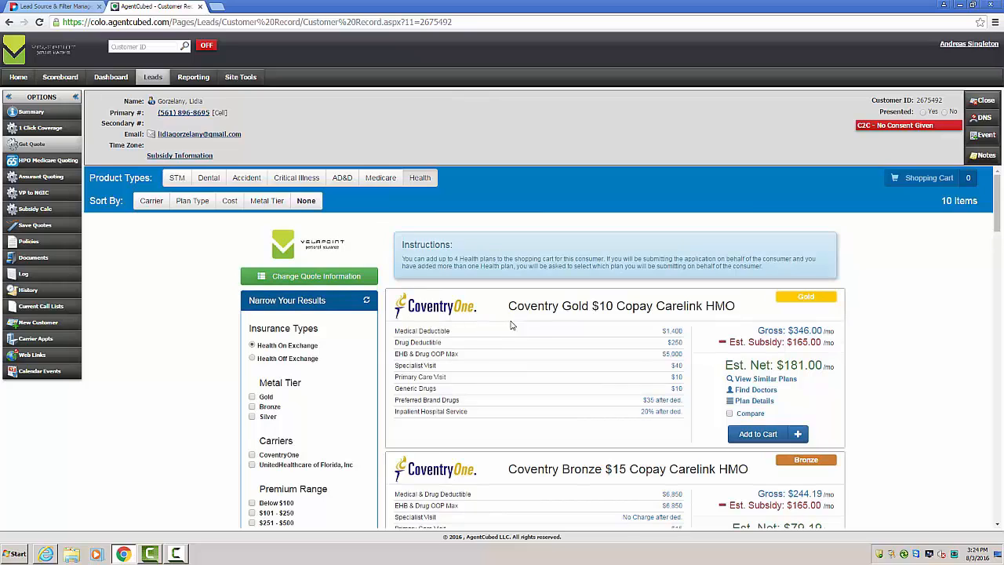
pyautogui.click(754, 403)
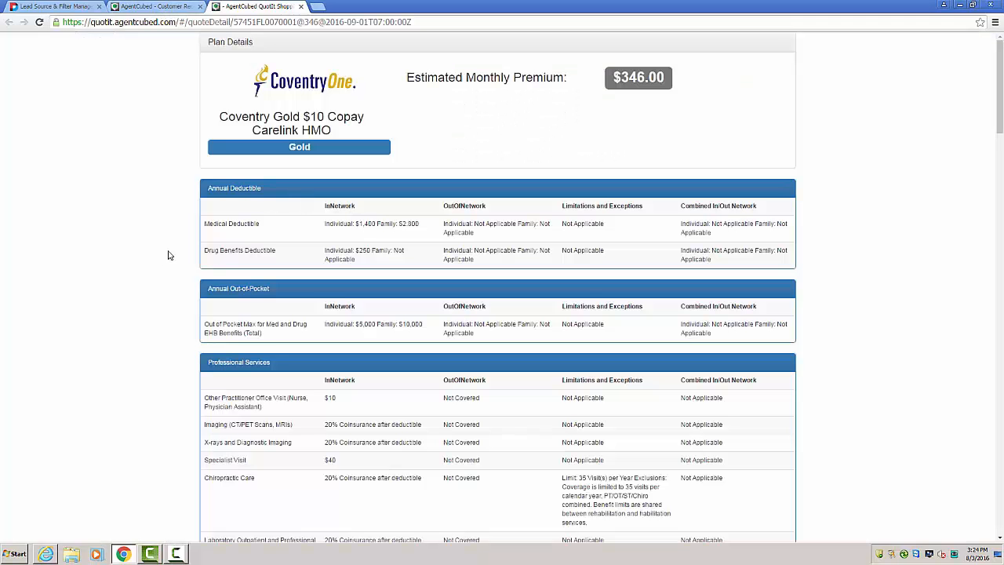
# Step: Review the deductible, out-of-pocket, drug, outpatient and hospitalization benefits of the Coventry Gold plan, and close its details
pyautogui.scroll(-2, 173, 255)
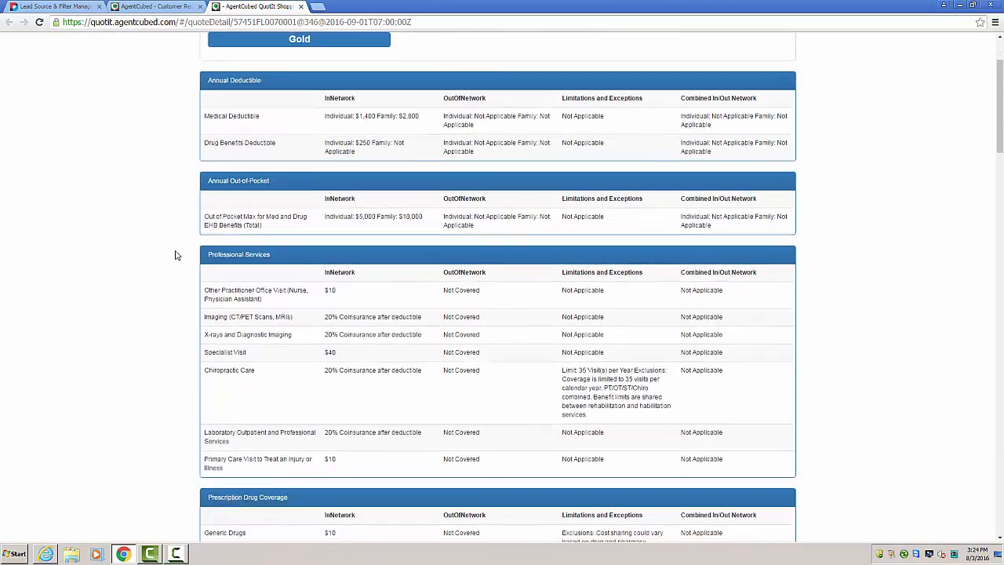
pyautogui.scroll(-5, 176, 255)
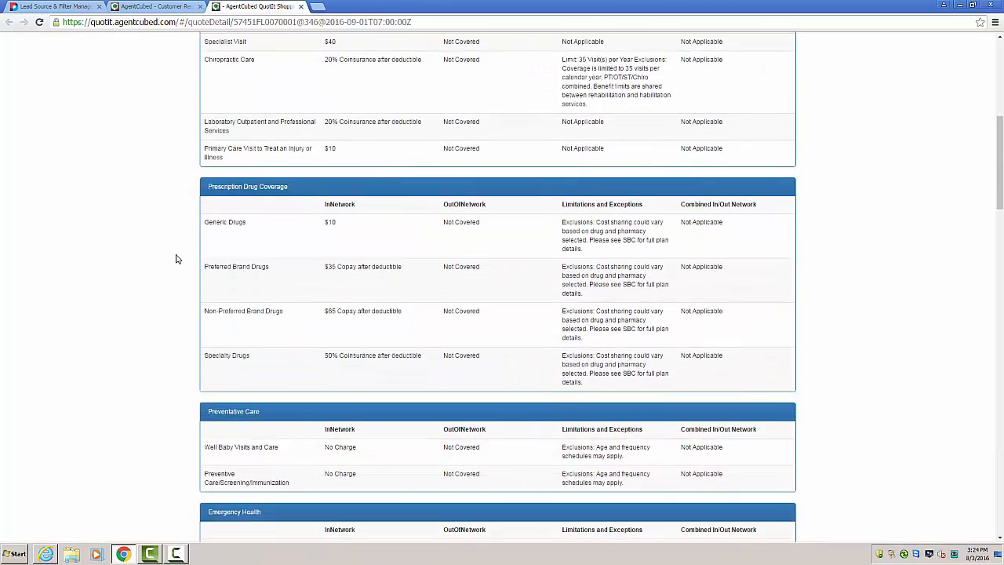
pyautogui.scroll(-6, 176, 260)
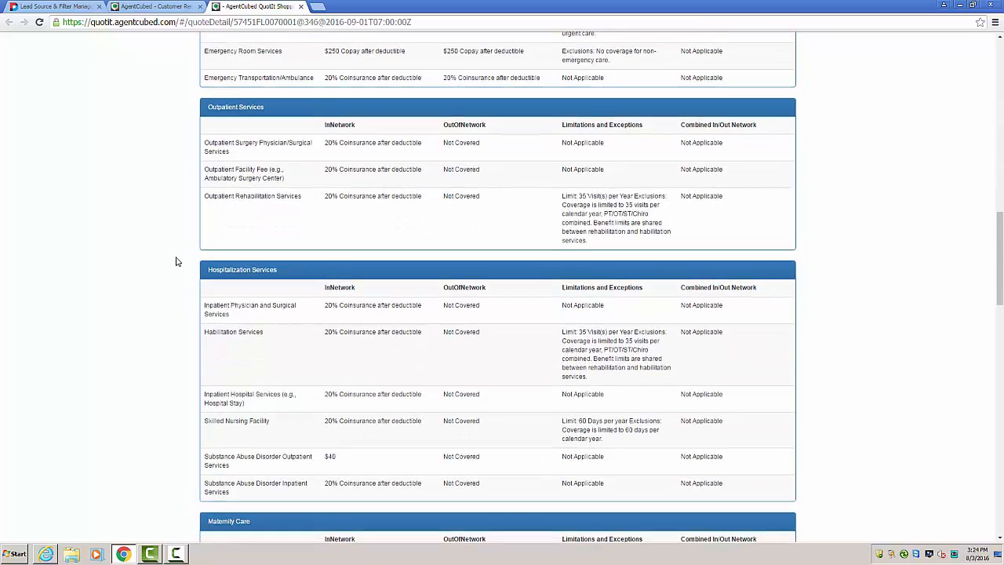
pyautogui.scroll(-1, 178, 260)
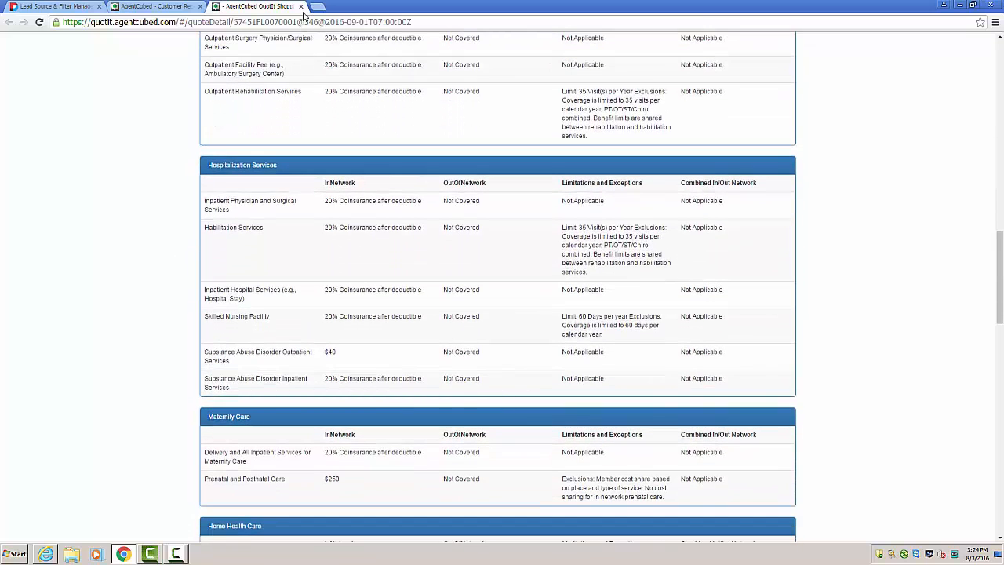
pyautogui.click(301, 7)
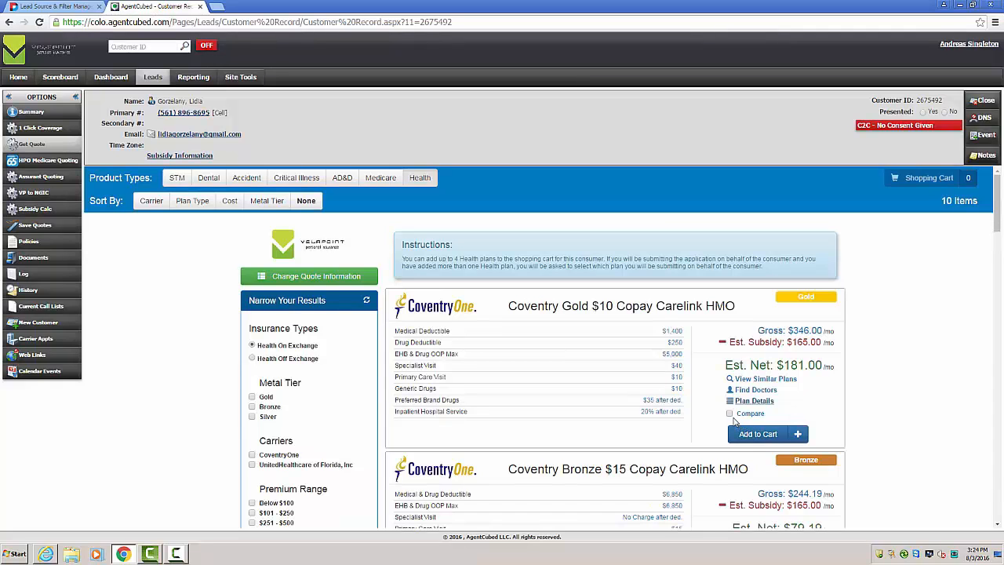
# Step: Compare Coventry Gold $10 Copay Carelink HMO, Coventry Silver $10 Copay 2750 Carelink HMO, Silver Compass 4000 and Bronze Compass 6400 side by side
pyautogui.click(730, 414)
pyautogui.scroll(-1, 757, 474)
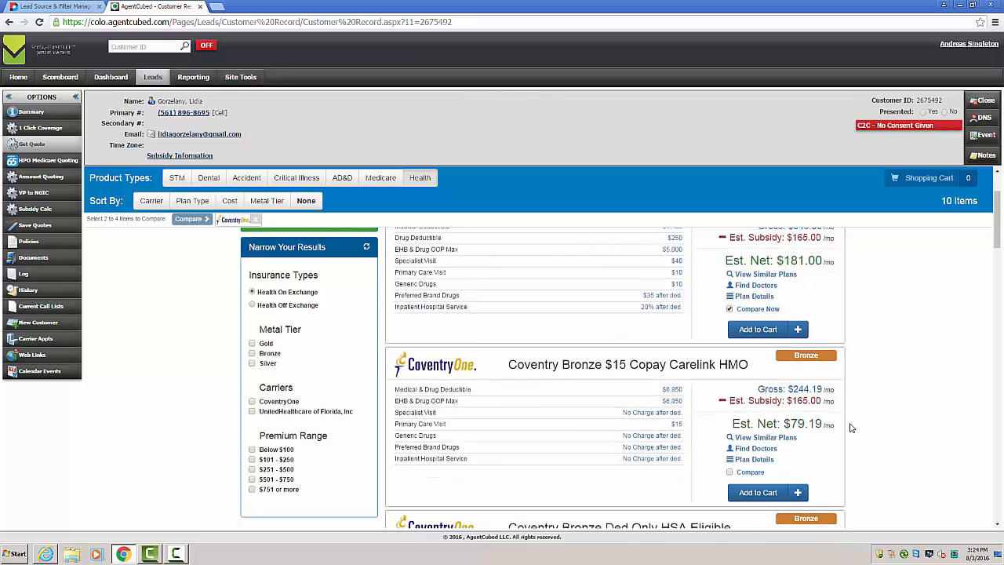
pyautogui.scroll(-4, 753, 466)
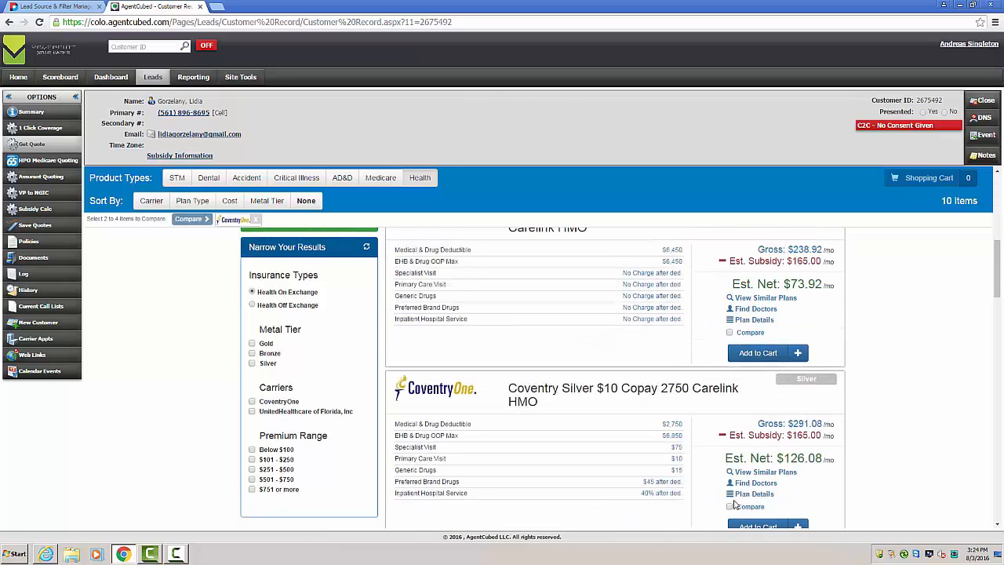
pyautogui.click(729, 514)
pyautogui.scroll(-2, 722, 459)
pyautogui.scroll(-5, 720, 456)
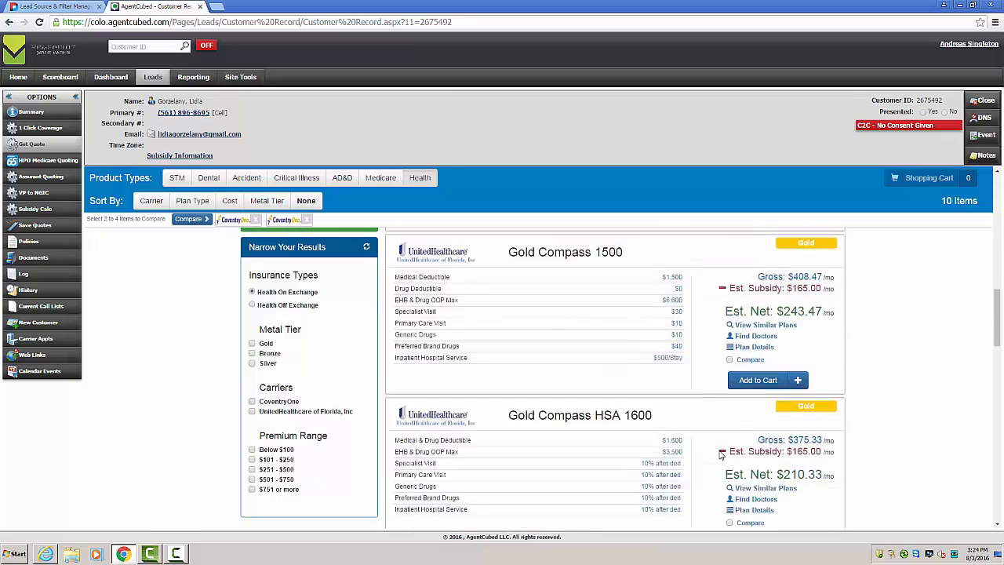
pyautogui.click(729, 473)
pyautogui.scroll(-4, 716, 450)
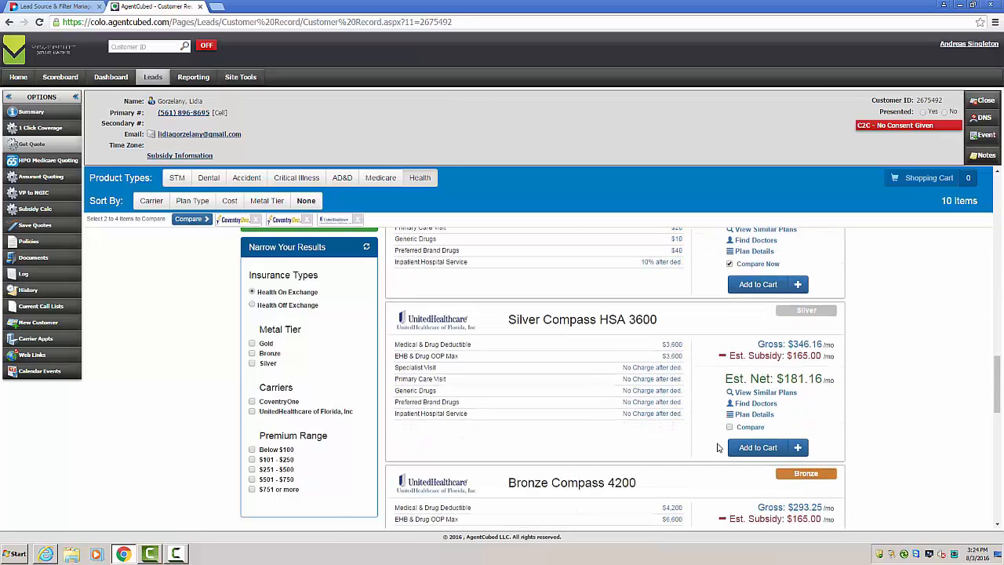
pyautogui.scroll(-2, 732, 468)
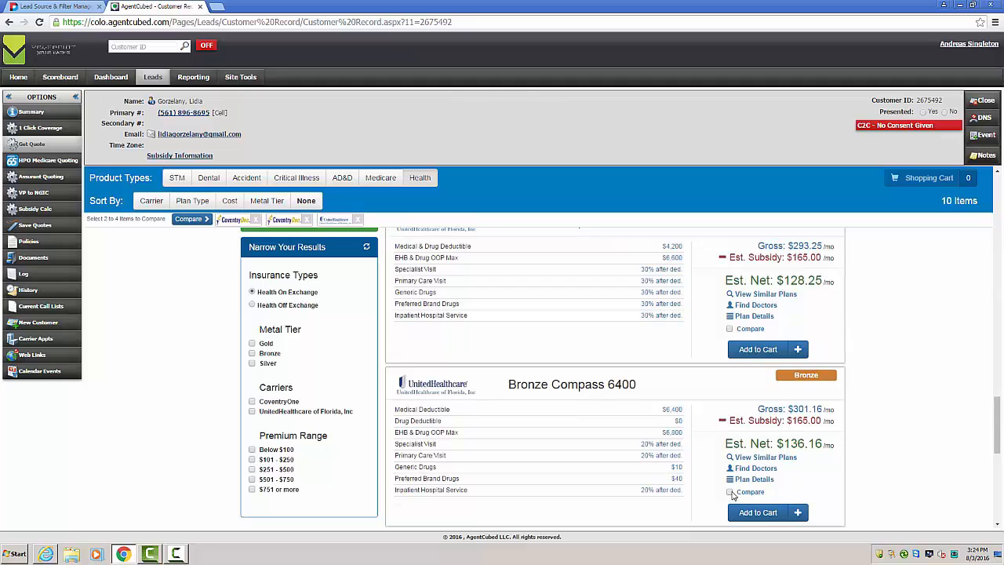
pyautogui.click(729, 492)
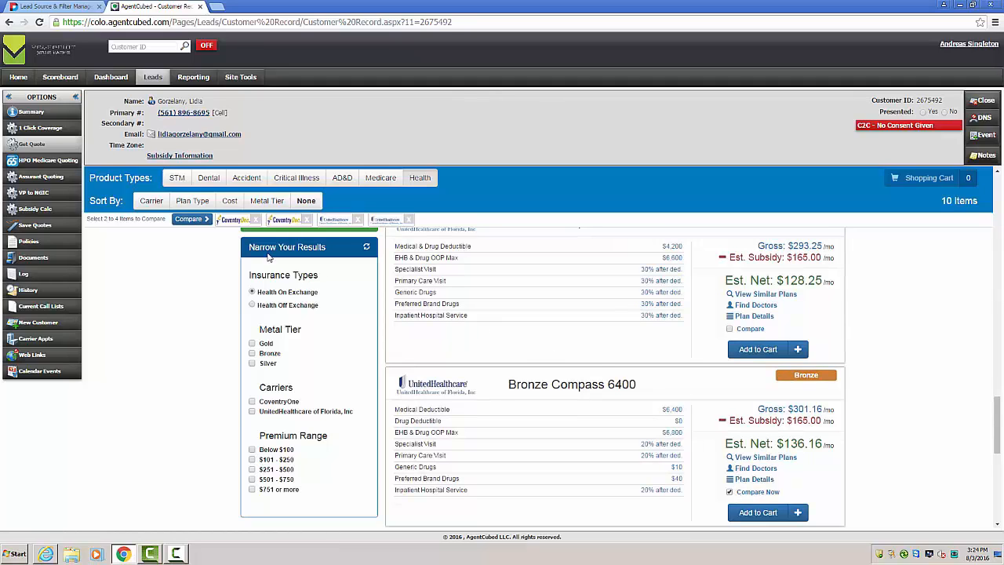
pyautogui.click(190, 221)
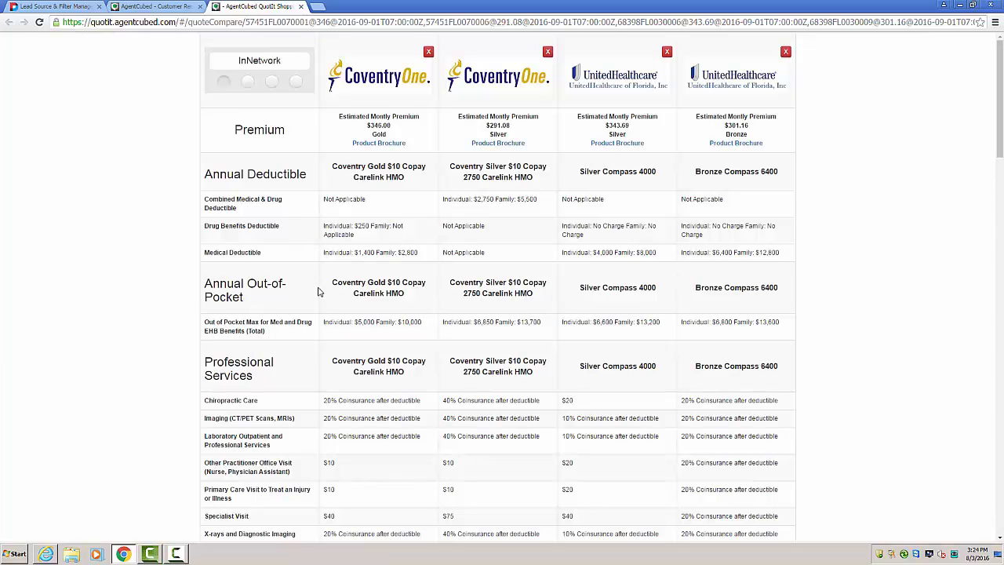
# Step: Examine the in-network benefits of the four compared plans, highlighting the Imaging (CT/PET Scans, MRIs) row
pyautogui.scroll(-2, 259, 329)
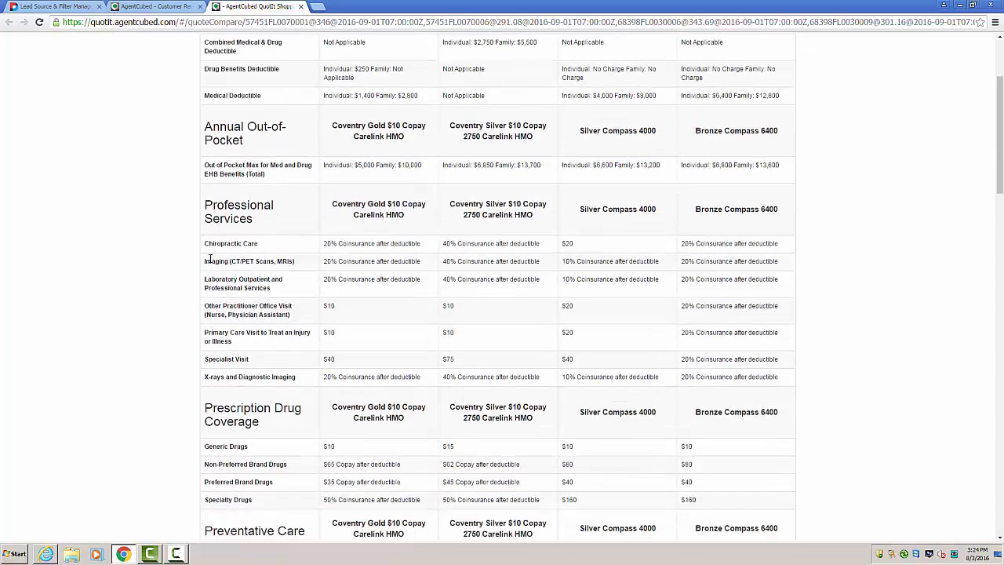
pyautogui.moveTo(206, 262); pyautogui.dragTo(782, 259)
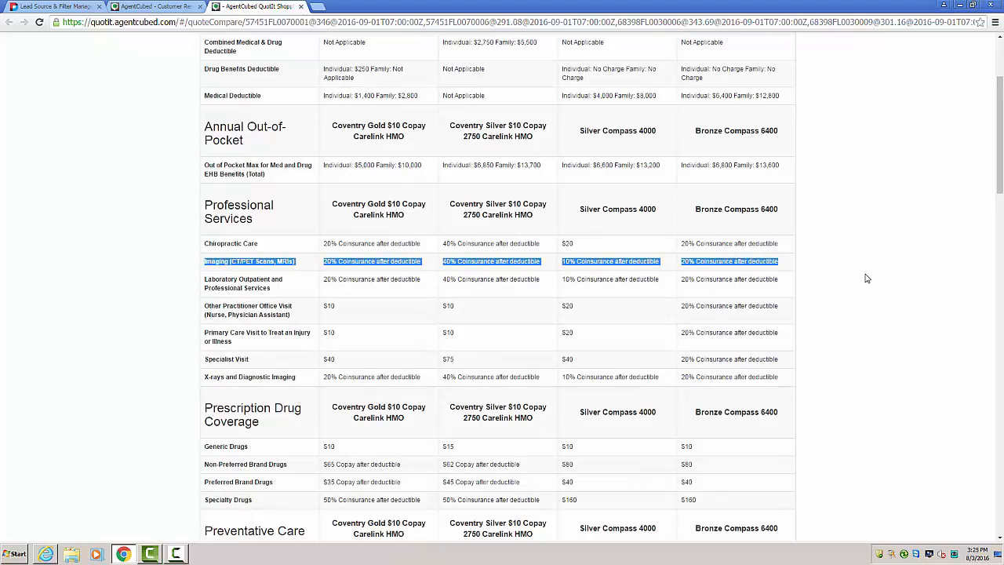
pyautogui.scroll(2, 867, 279)
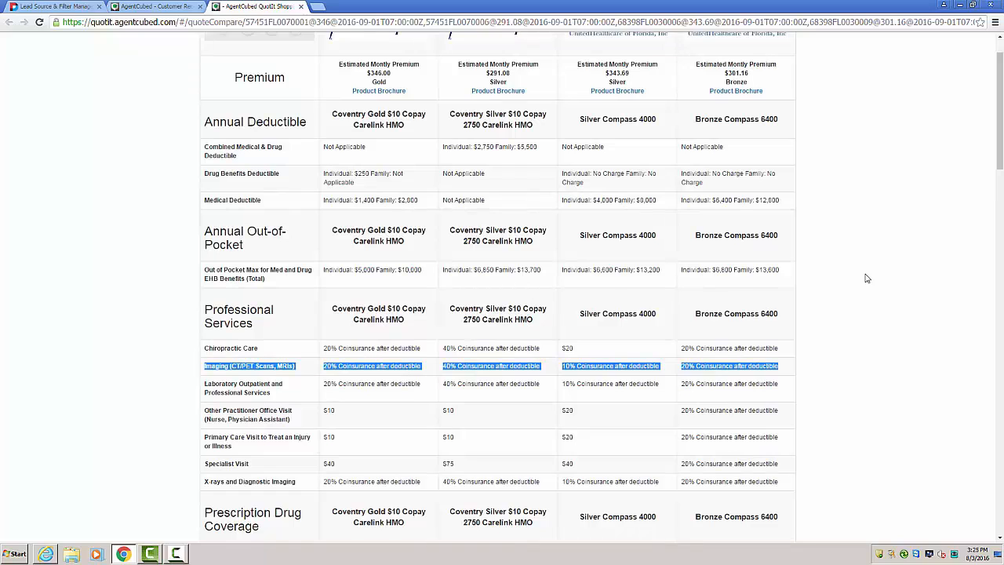
pyautogui.scroll(1, 867, 279)
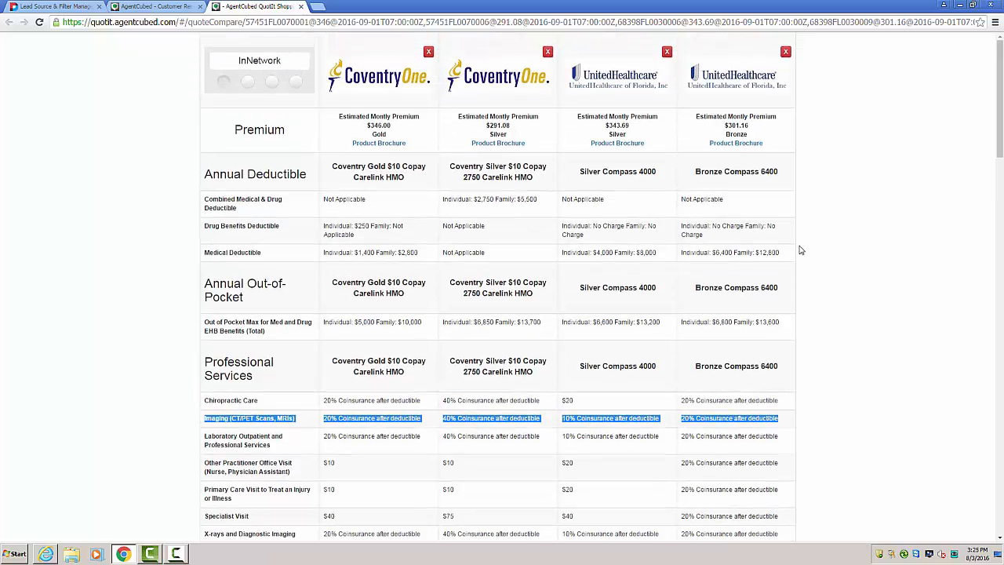
# Step: Open the product brochure of the Coventry Silver plan, skim its first pages and close it
pyautogui.click(499, 143)
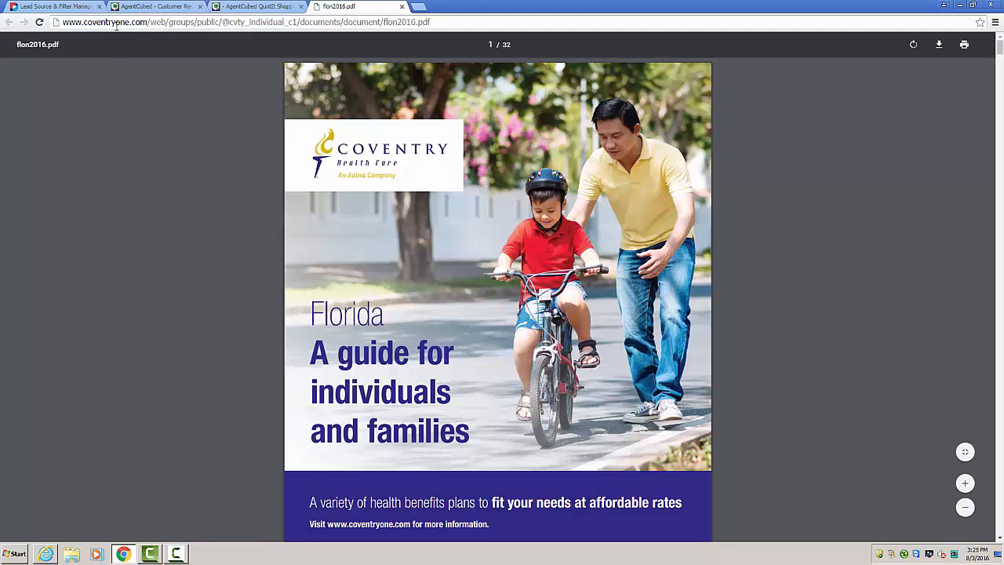
pyautogui.scroll(-10, 260, 269)
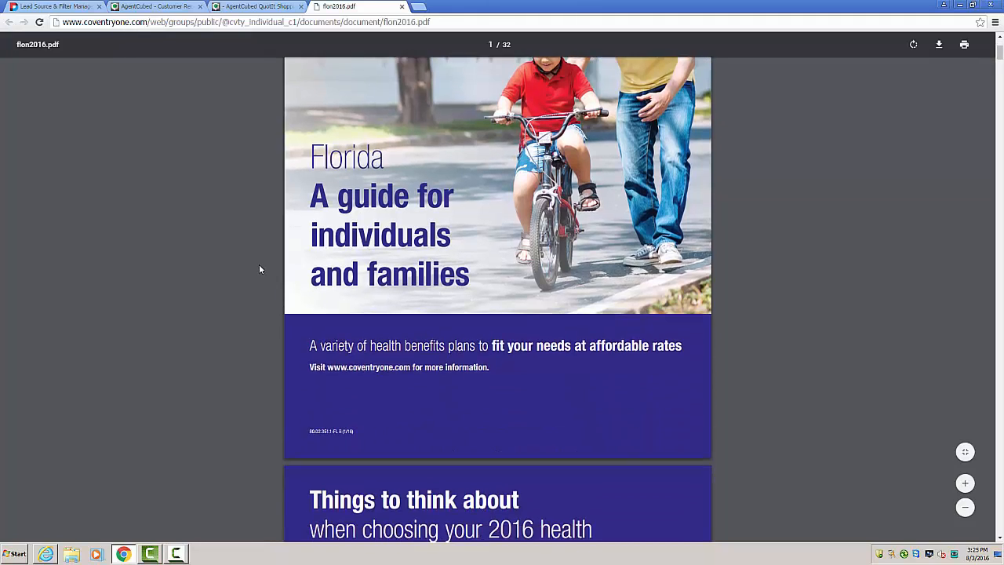
pyautogui.scroll(-10, 259, 269)
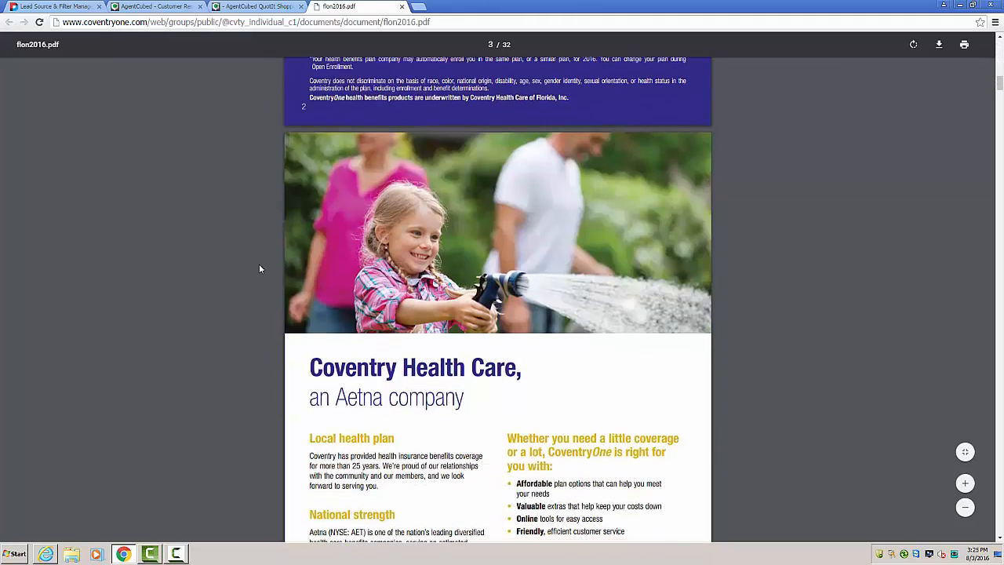
pyautogui.scroll(-3, 260, 269)
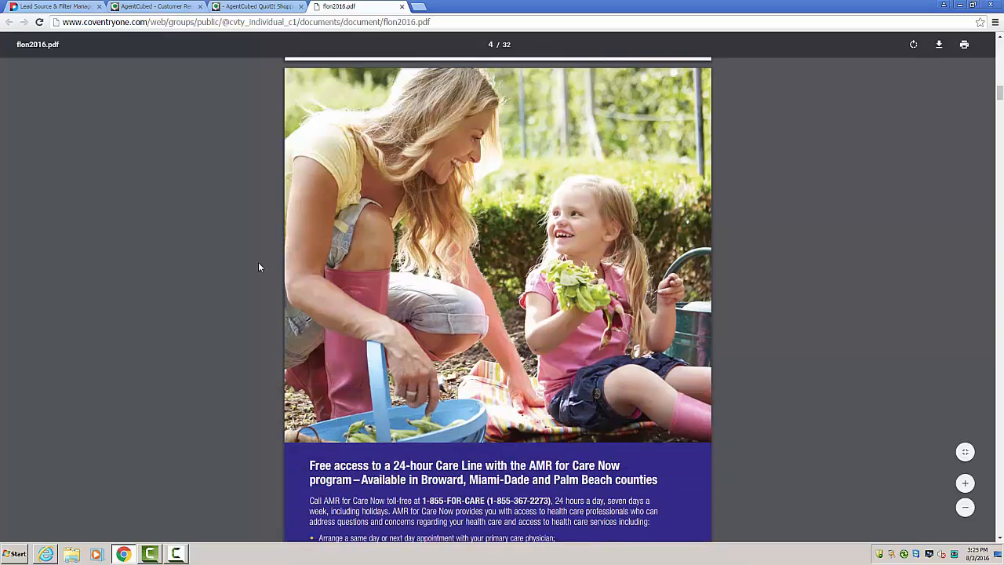
pyautogui.scroll(-10, 259, 268)
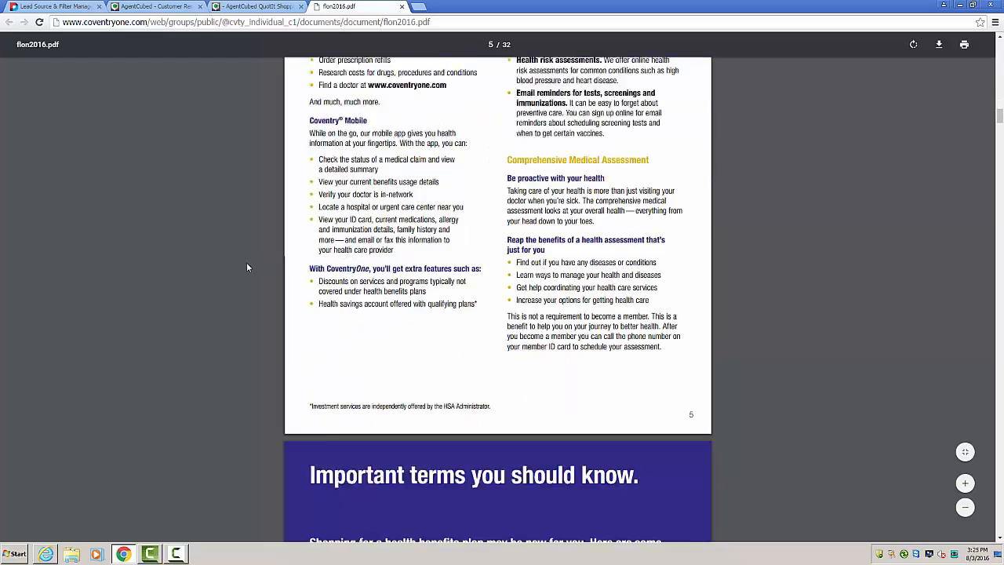
pyautogui.scroll(-3, 246, 268)
pyautogui.hotkey('ctrl', 'w')
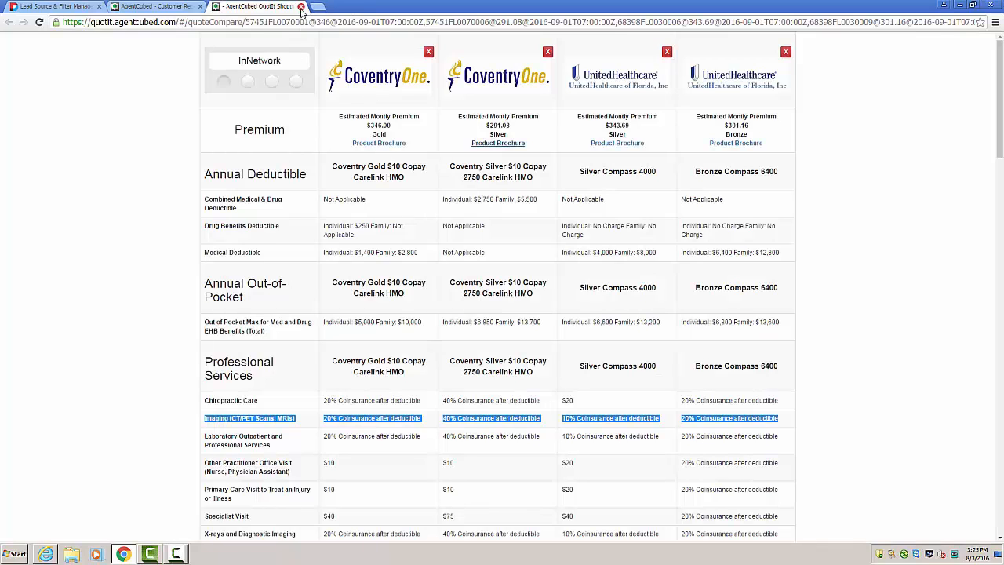
# Step: View the comparison for OutOfNetwork, Limitations and Exceptions, and Combined In/Out Network, and close the comparison
pyautogui.click(243, 82)
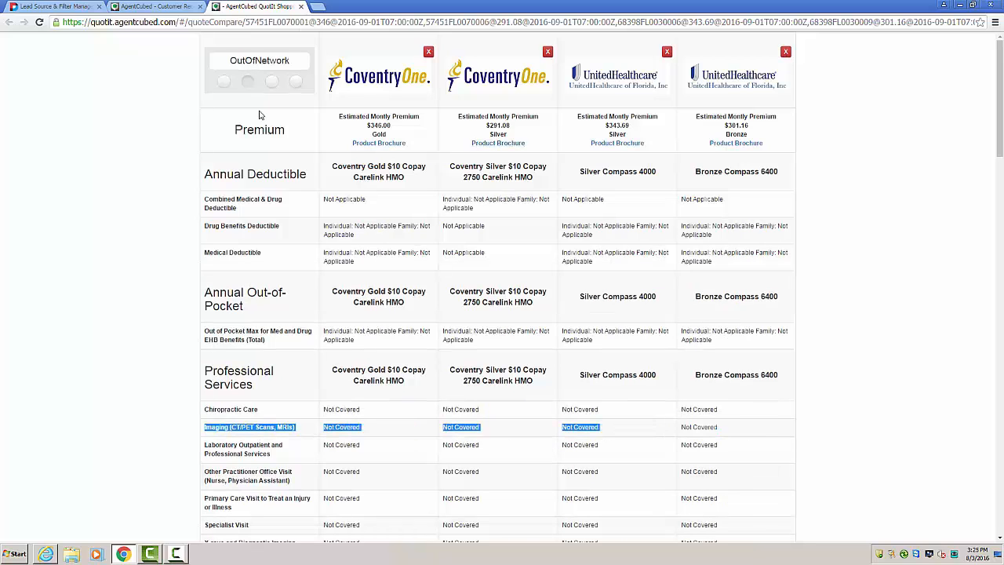
pyautogui.click(271, 82)
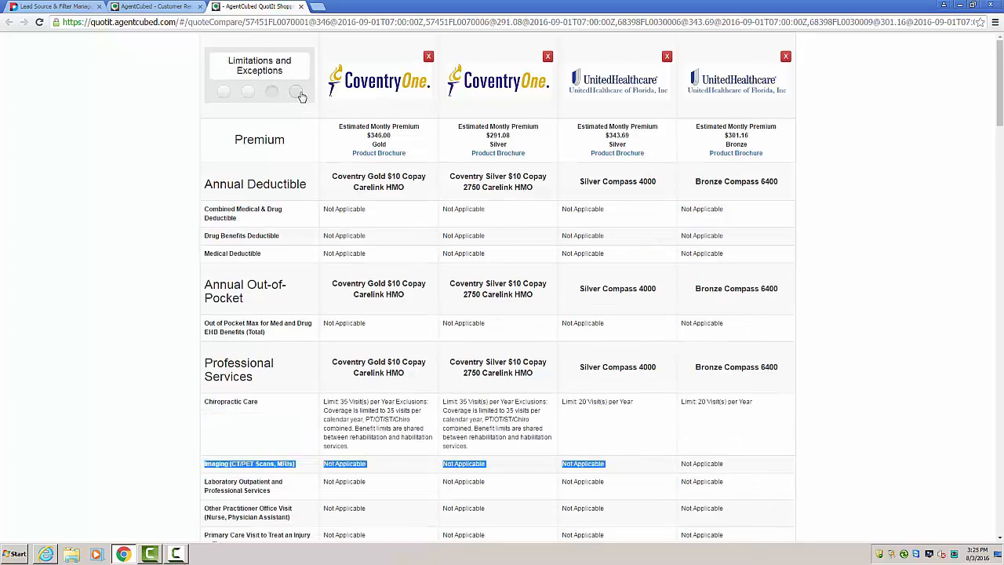
pyautogui.click(296, 93)
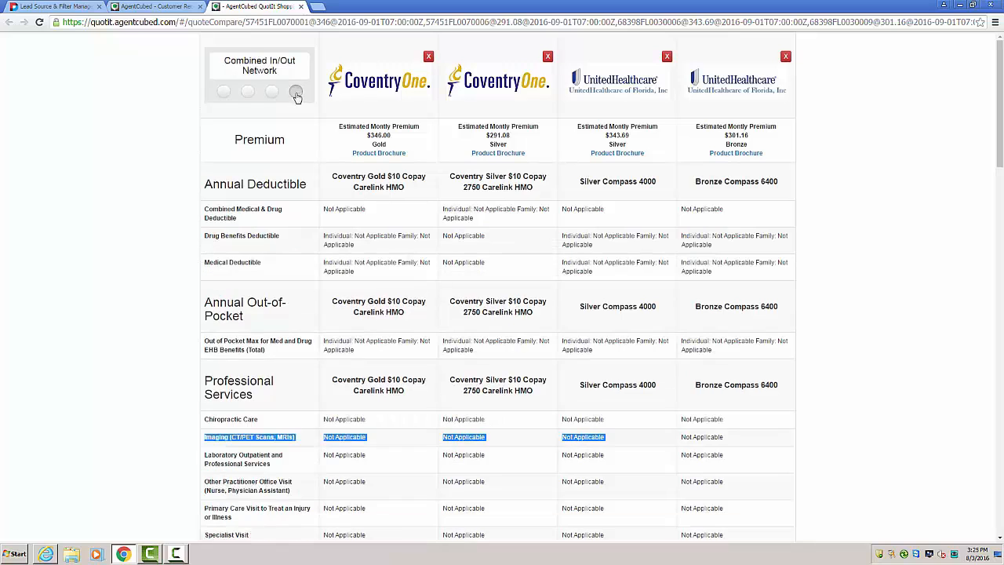
pyautogui.click(300, 6)
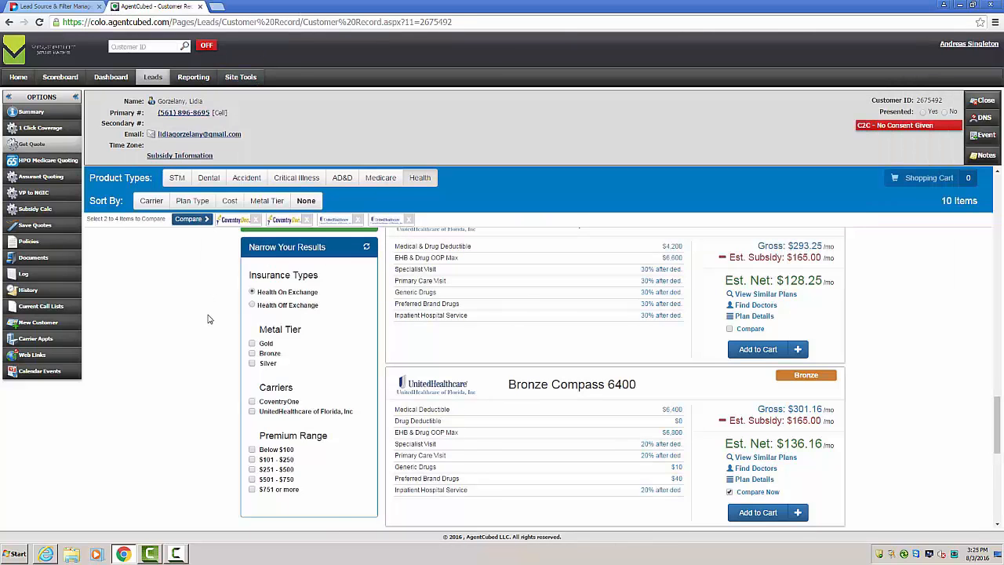
# Step: Add Gold Compass HSA 1600, Silver Compass HSA 3600 and Bronze Compass 6400 to the shopping cart
pyautogui.scroll(-2, 213, 318)
pyautogui.scroll(3, 223, 371)
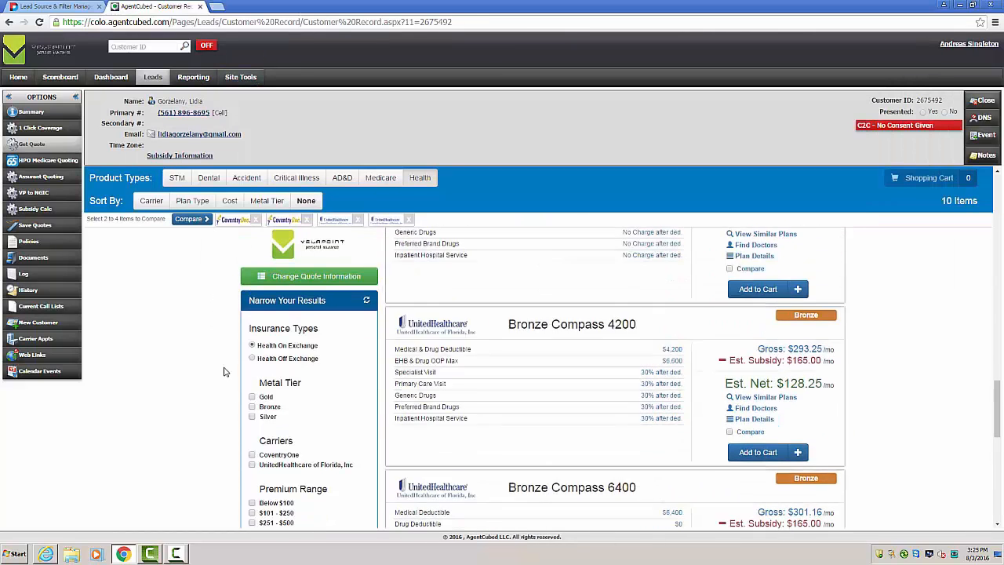
pyautogui.scroll(5, 223, 371)
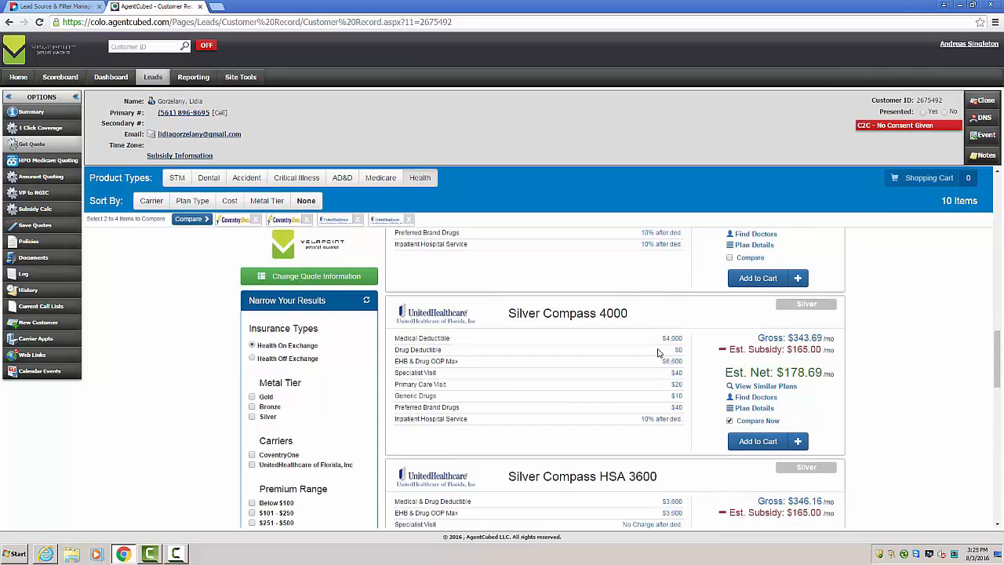
pyautogui.click(802, 277)
pyautogui.scroll(-1, 855, 317)
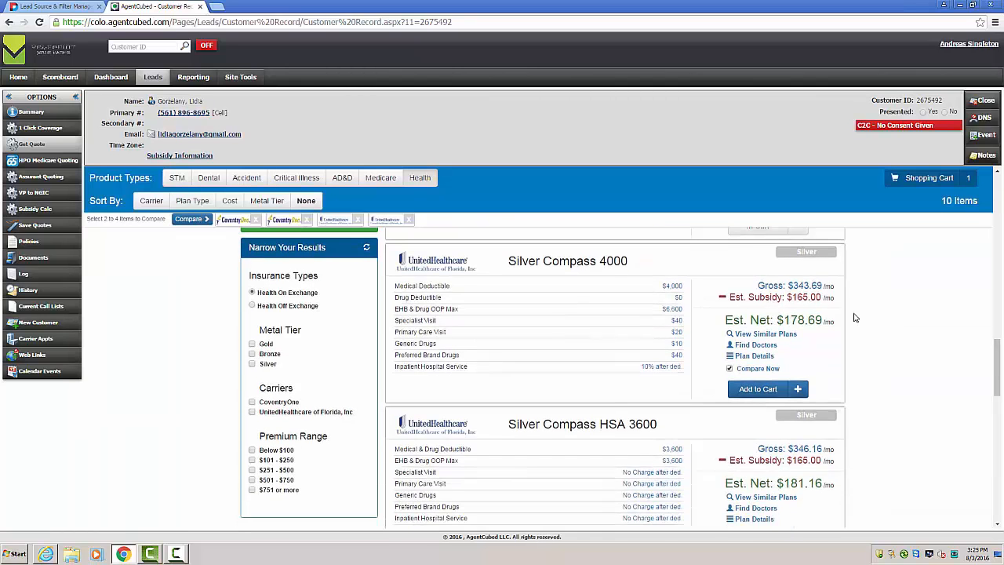
pyautogui.scroll(-5, 855, 318)
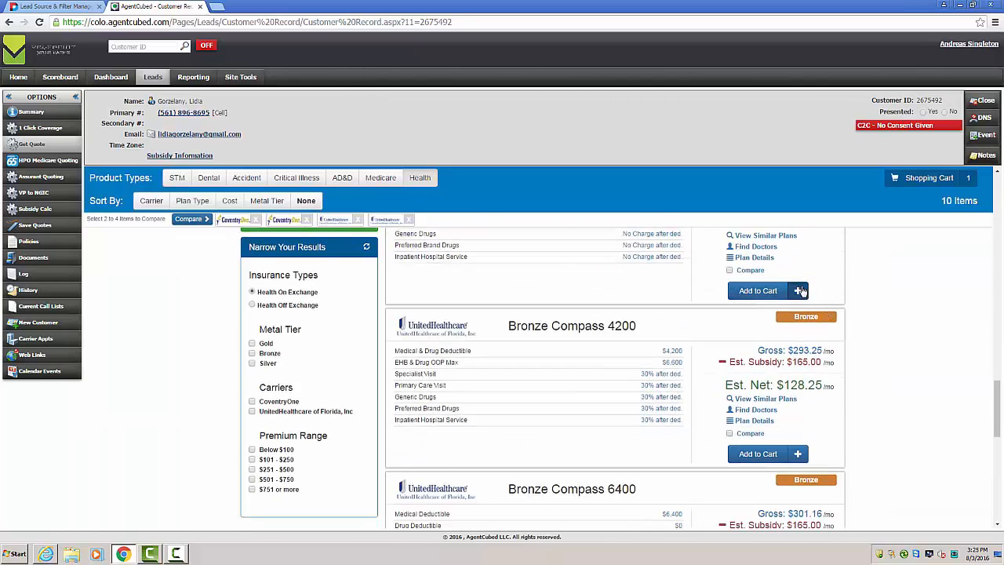
pyautogui.click(800, 291)
pyautogui.scroll(-5, 898, 316)
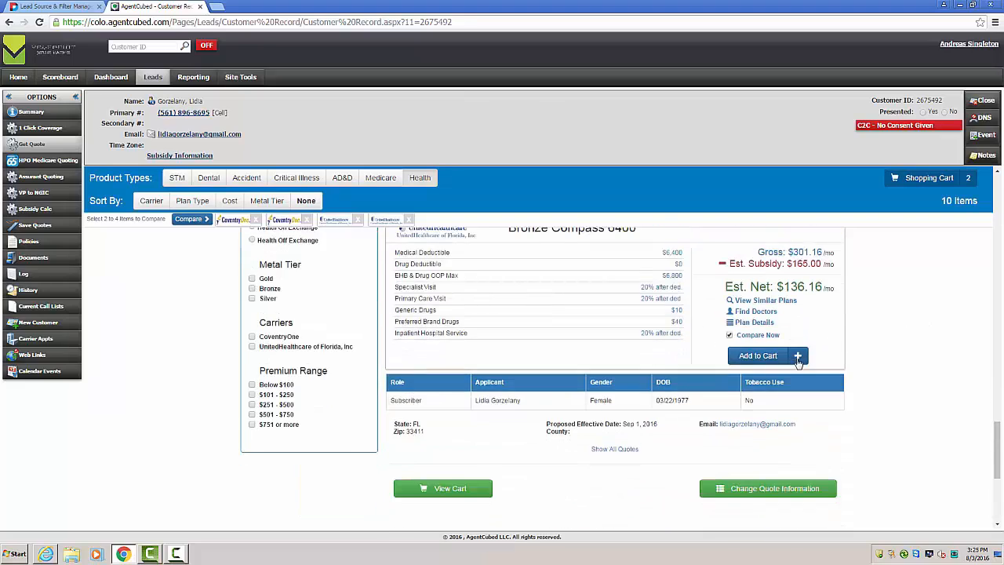
pyautogui.click(798, 357)
# Step: Get STM quotes with monthly payment, coverage starting 08/05/2016 and a coverage length of 1 month
pyautogui.scroll(10, 897, 338)
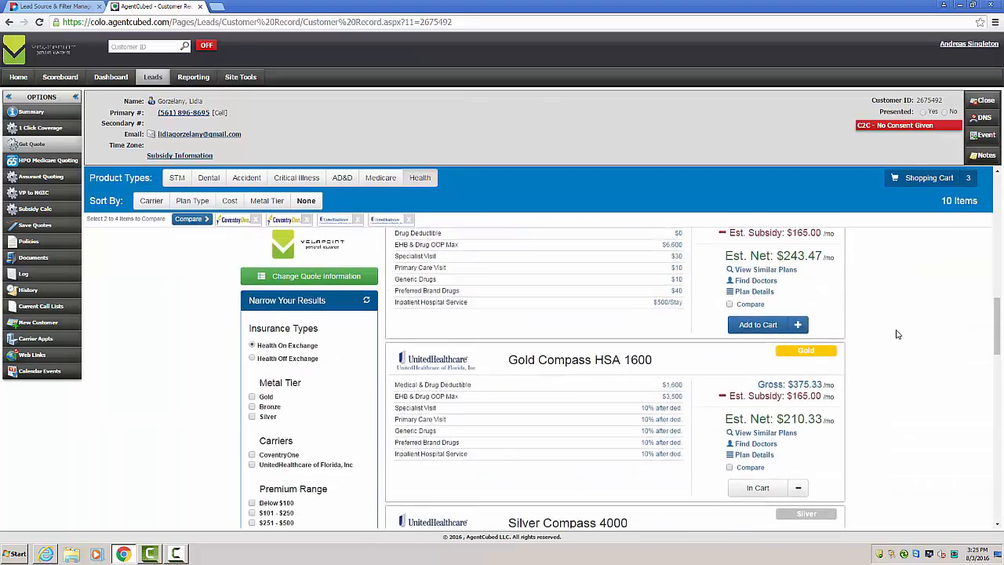
pyautogui.scroll(10, 898, 334)
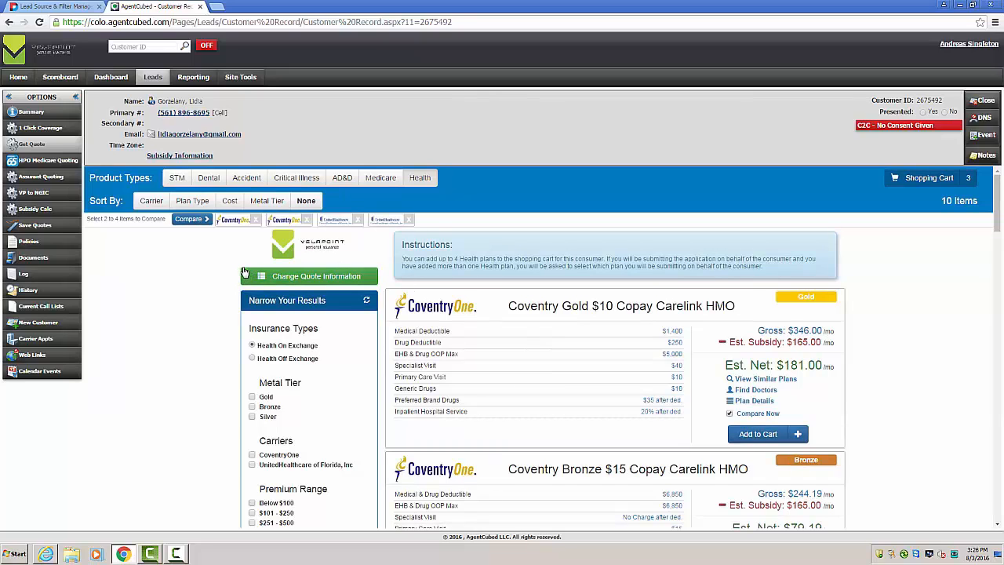
pyautogui.click(176, 177)
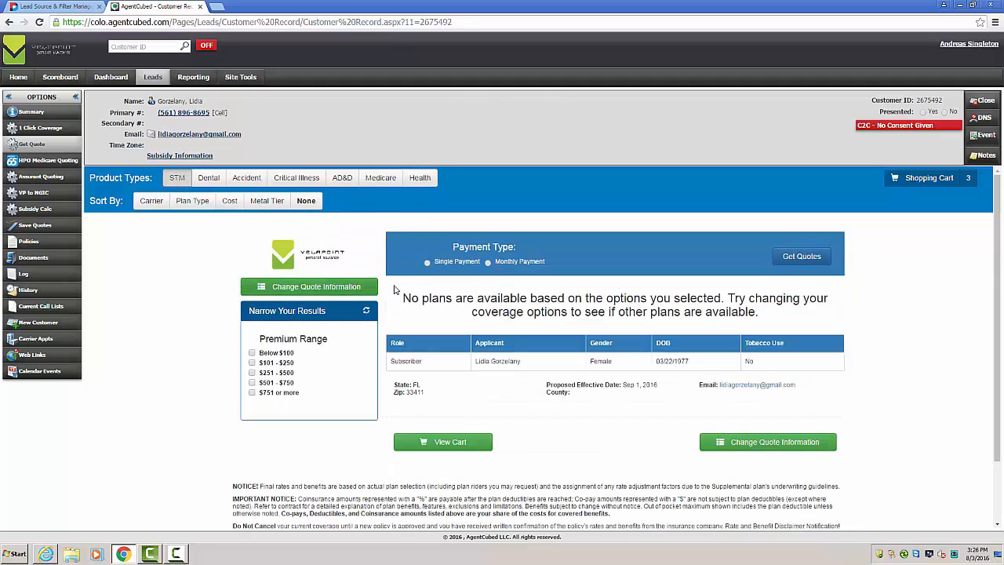
pyautogui.click(488, 264)
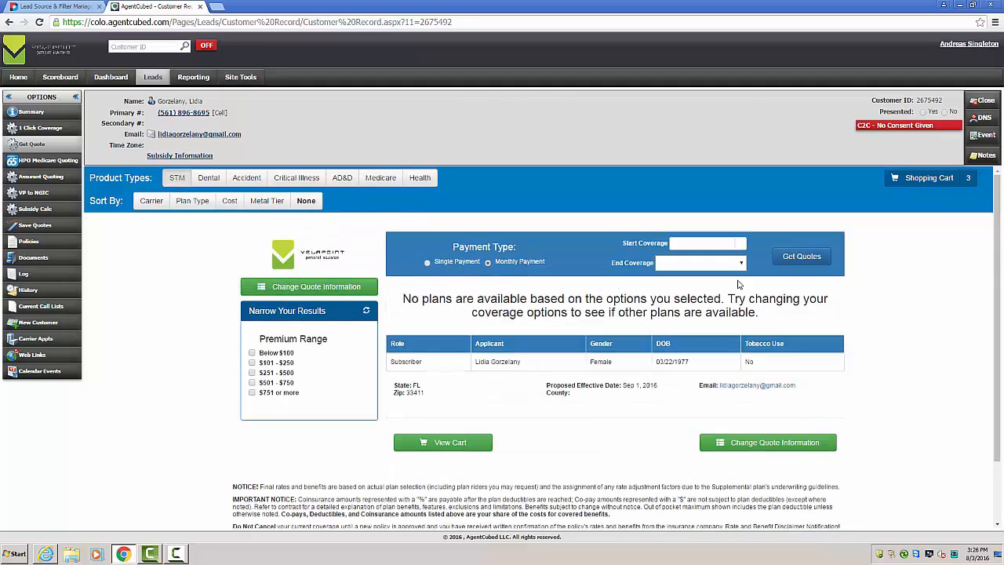
pyautogui.click(742, 247)
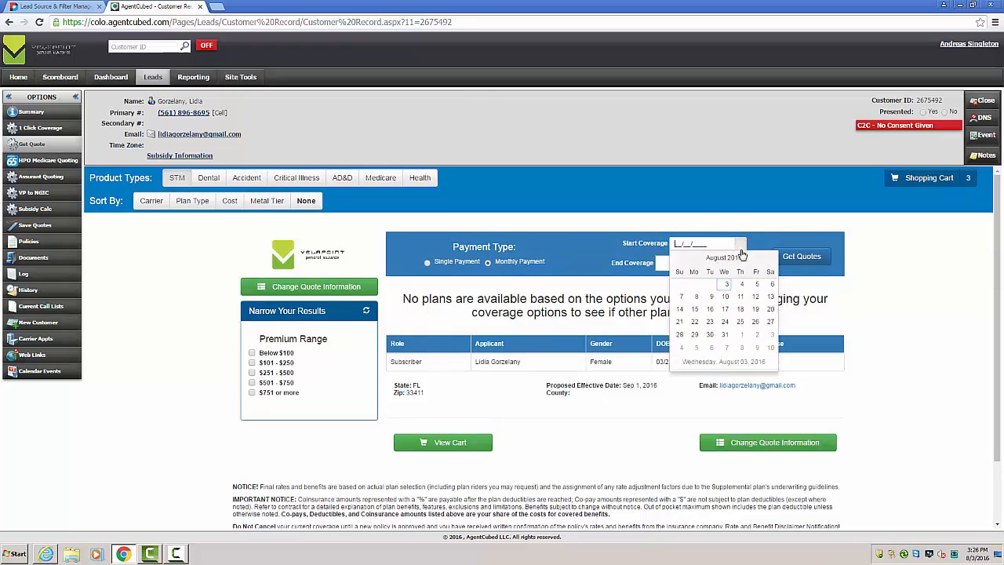
pyautogui.click(757, 286)
pyautogui.click(741, 265)
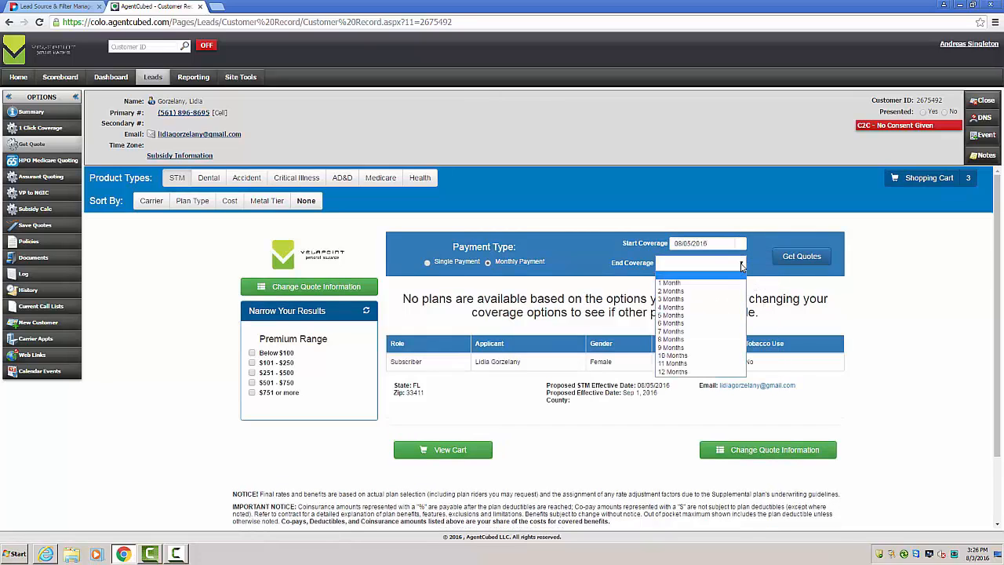
pyautogui.click(726, 289)
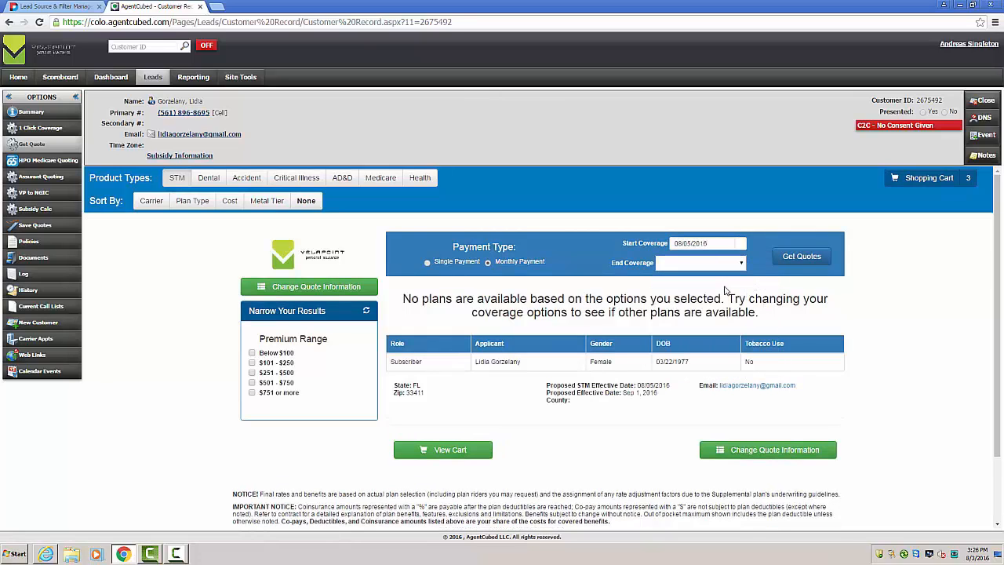
pyautogui.click(801, 257)
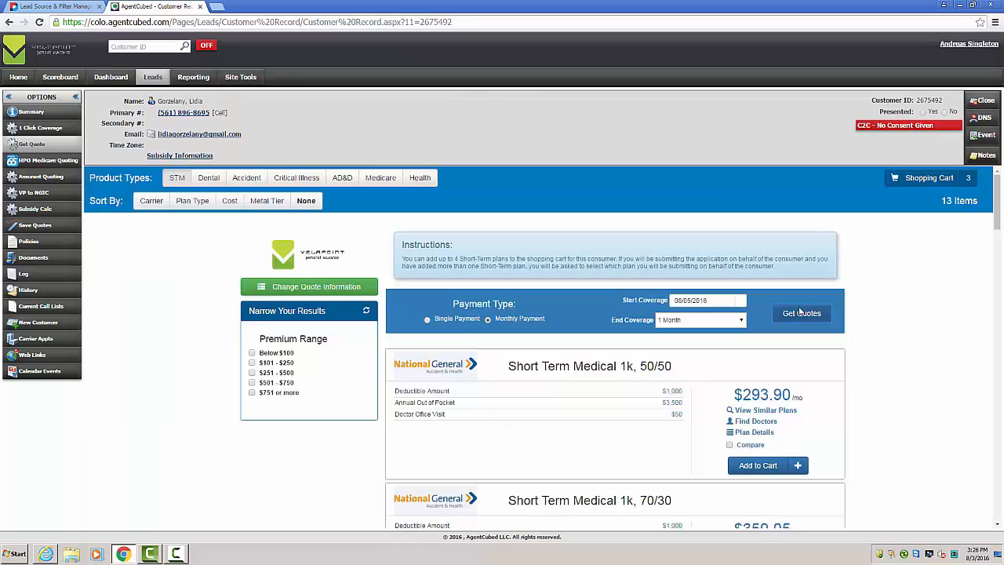
# Step: View the plan details of Short Term Medical 1k, 50/50 and close them
pyautogui.scroll(-3, 907, 345)
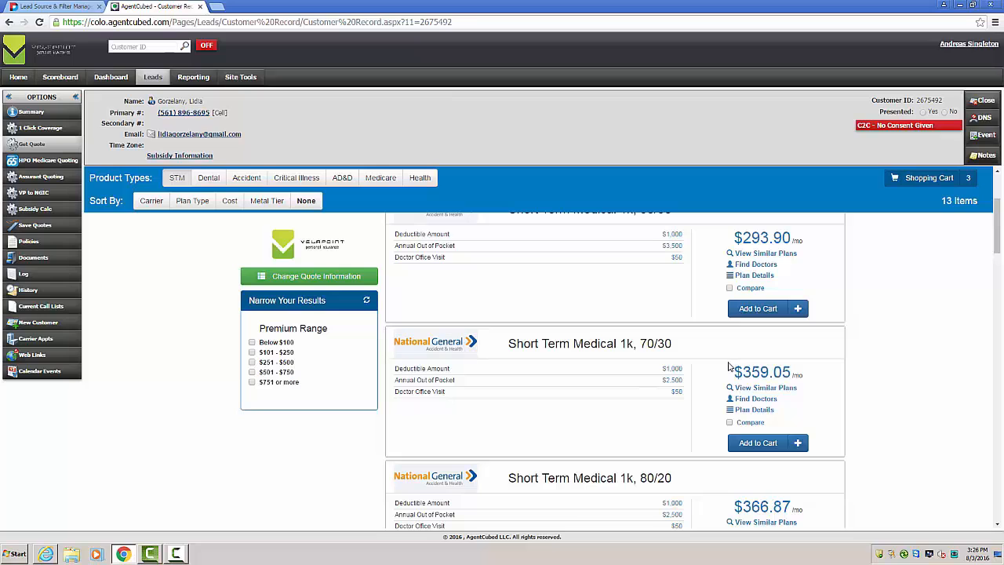
pyautogui.click(749, 275)
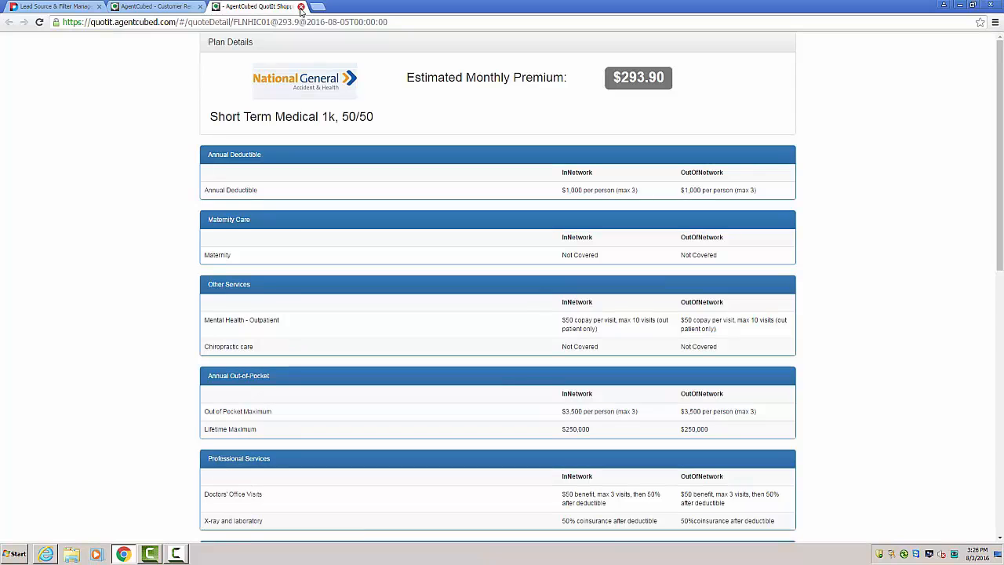
pyautogui.click(300, 7)
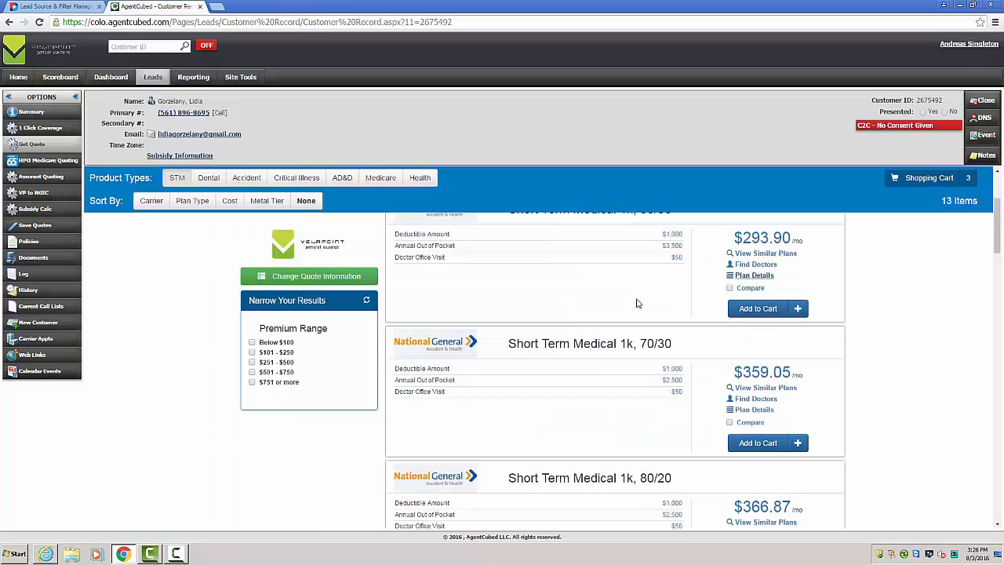
# Step: Add the Short Term Medical 1k, 70/30 and Short Term Medical 1k, 80/20 plans to the shopping cart
pyautogui.scroll(-3, 639, 305)
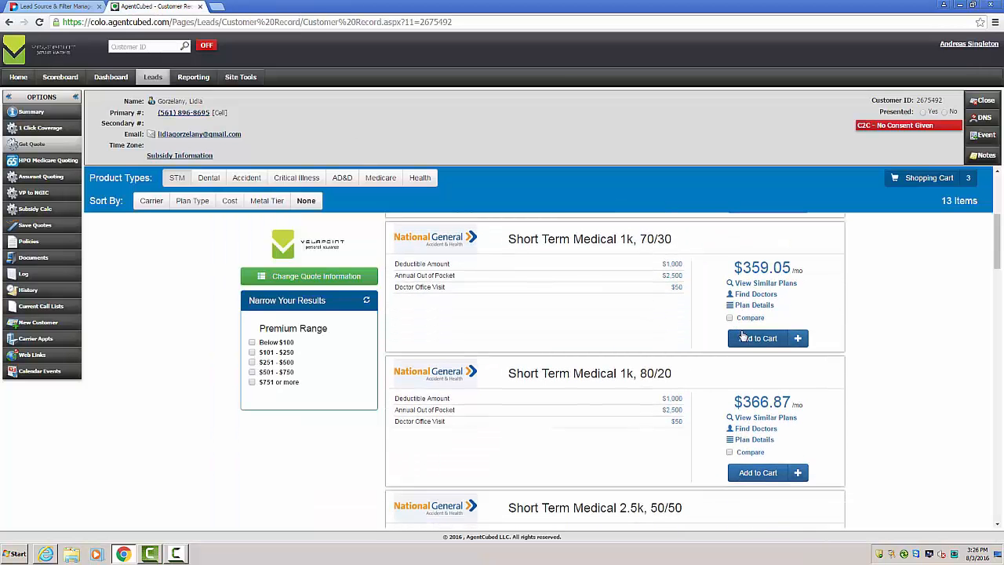
pyautogui.click(743, 336)
pyautogui.click(754, 472)
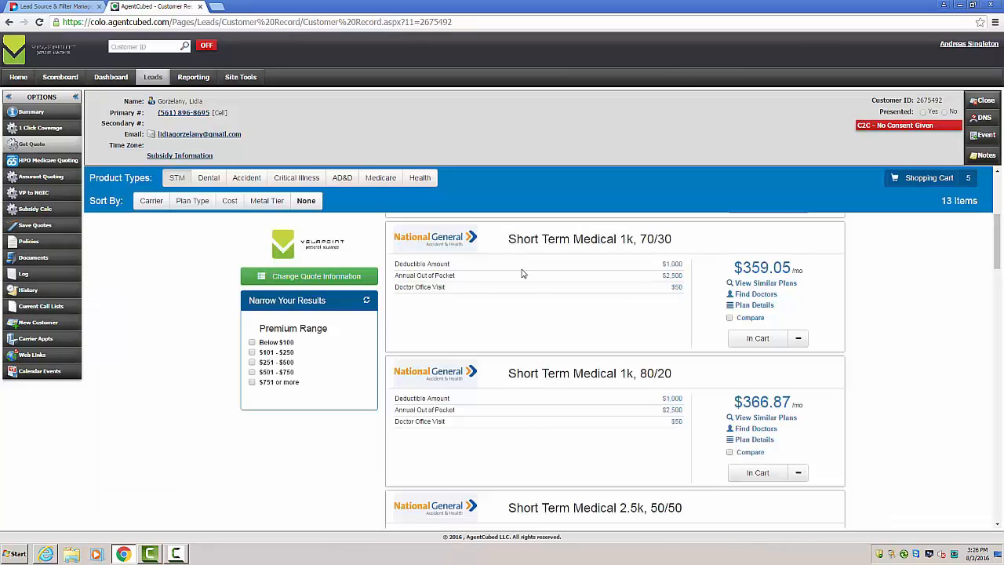
# Step: Show the Dental quotes and add Dental Intermediate and Dental Plus to the shopping cart
pyautogui.click(253, 182)
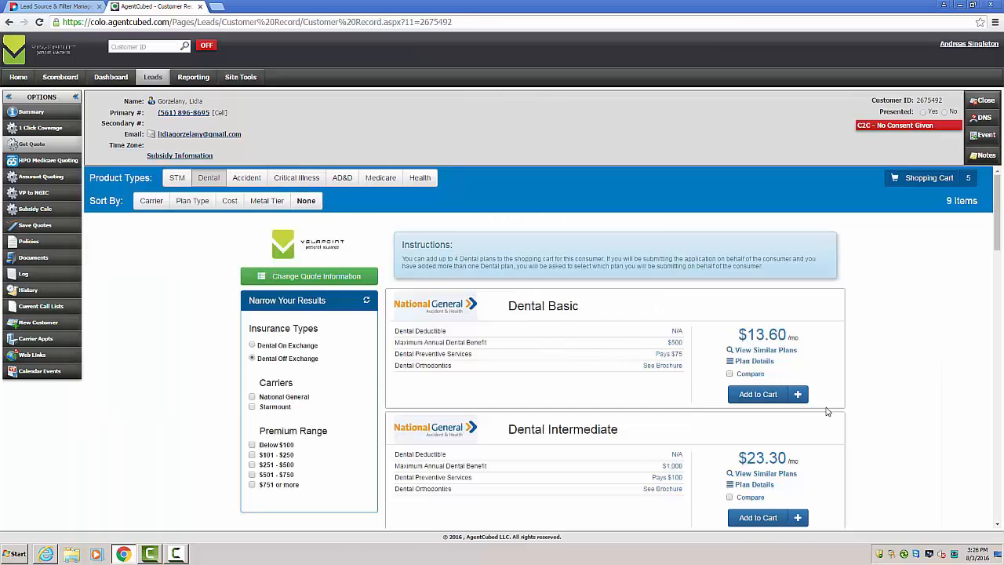
pyautogui.scroll(-2, 859, 395)
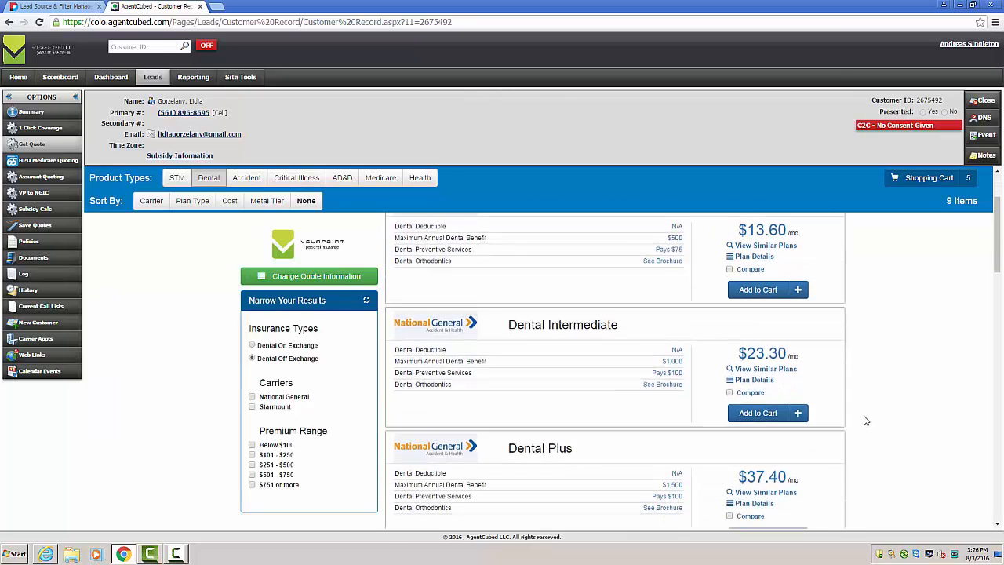
pyautogui.click(797, 413)
pyautogui.scroll(-2, 823, 416)
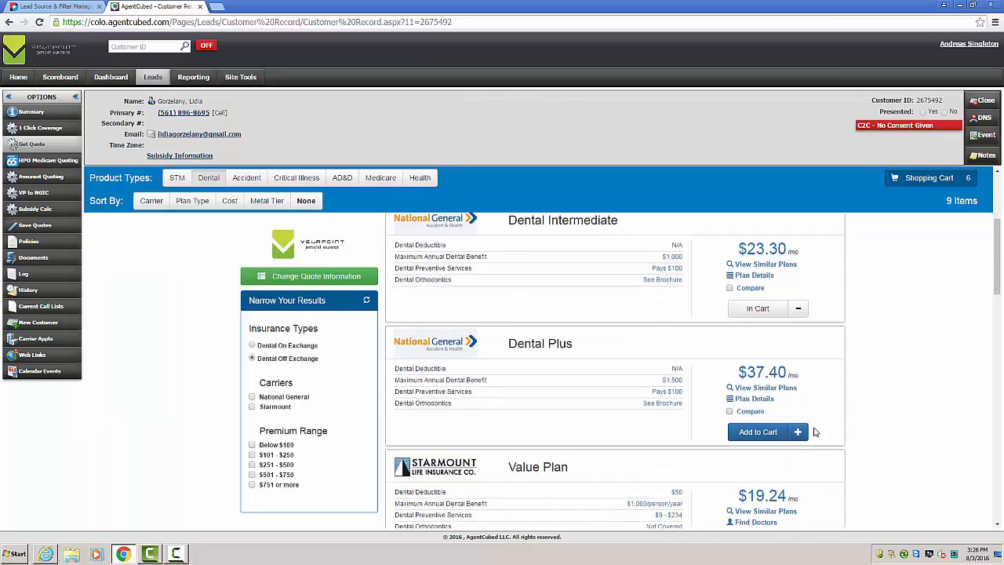
pyautogui.click(798, 432)
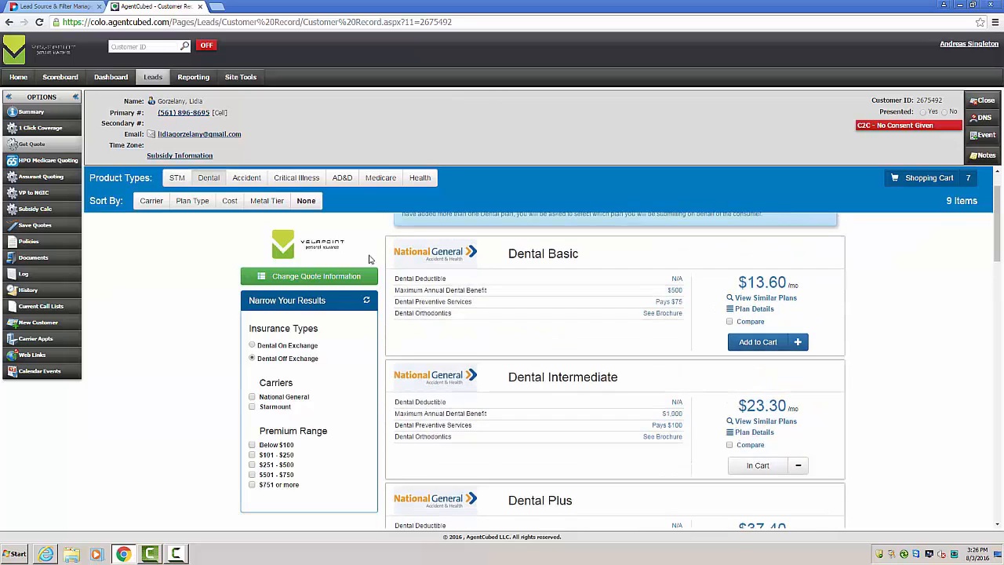
# Step: Show the Accident quotes and add the IntellaPlan $5,000 and $10,000 plans to the shopping cart
pyautogui.click(246, 177)
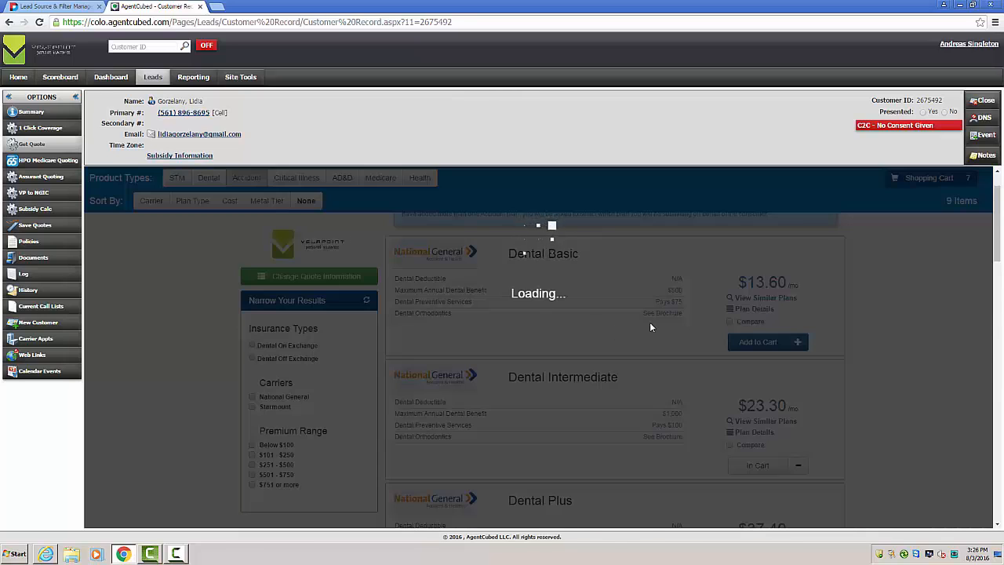
pyautogui.scroll(-5, 871, 372)
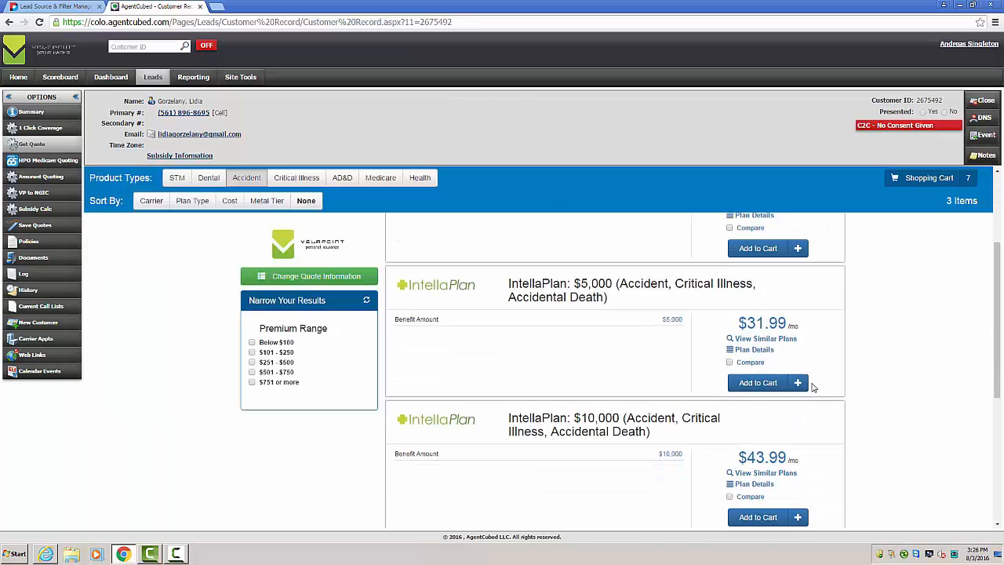
pyautogui.click(797, 383)
pyautogui.click(797, 518)
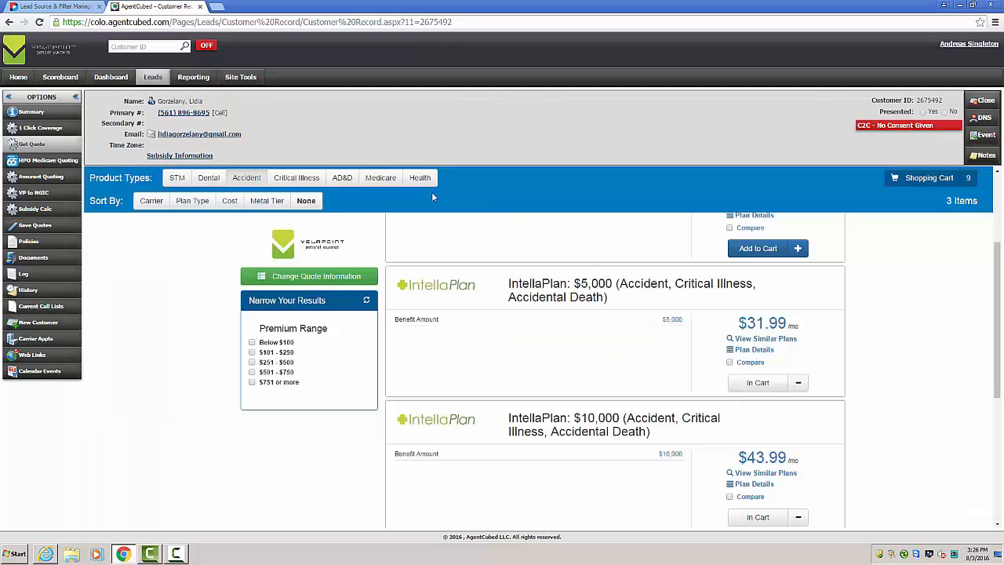
# Step: Check Critical Illness quotes, and from AD&D quotes filtered to NHIC - Vital Guard add the $50,000 and $75,000 plans to the shopping cart
pyautogui.click(313, 178)
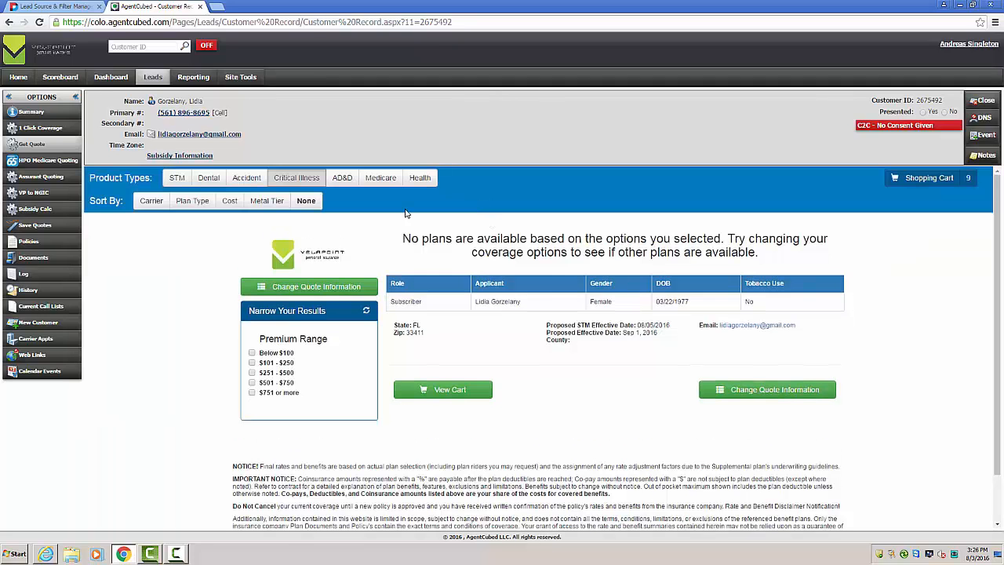
pyautogui.click(342, 177)
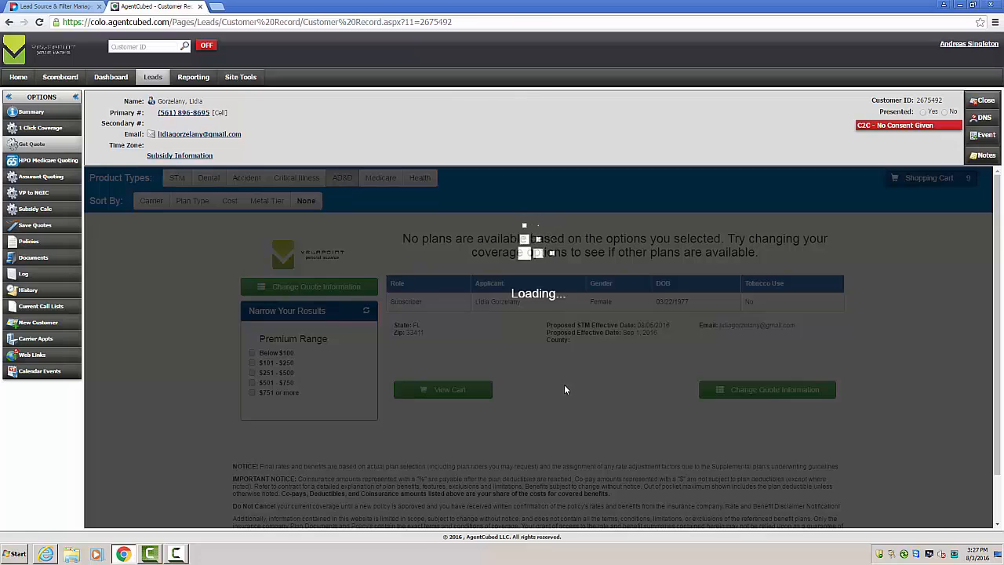
pyautogui.scroll(-4, 695, 372)
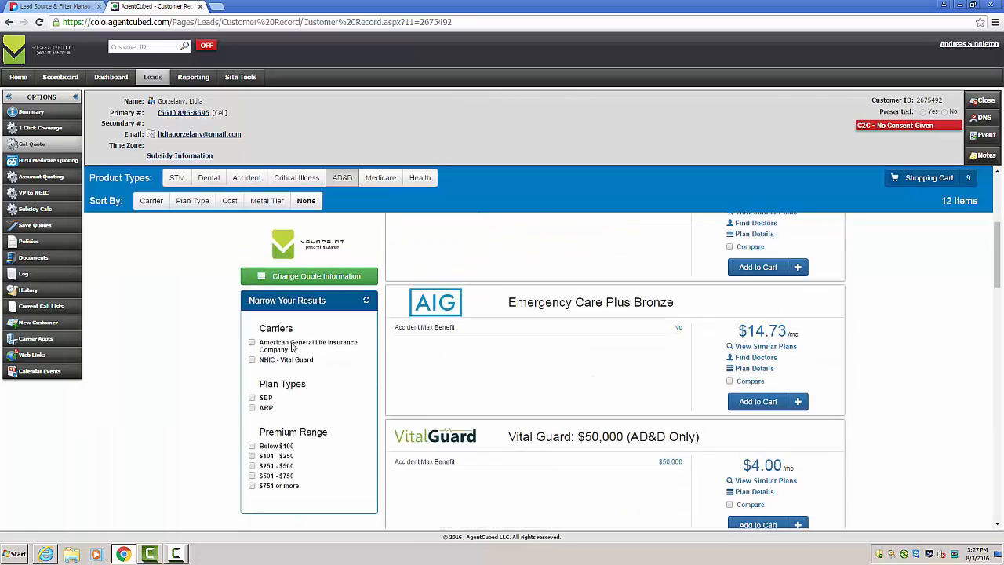
pyautogui.click(252, 360)
pyautogui.click(798, 396)
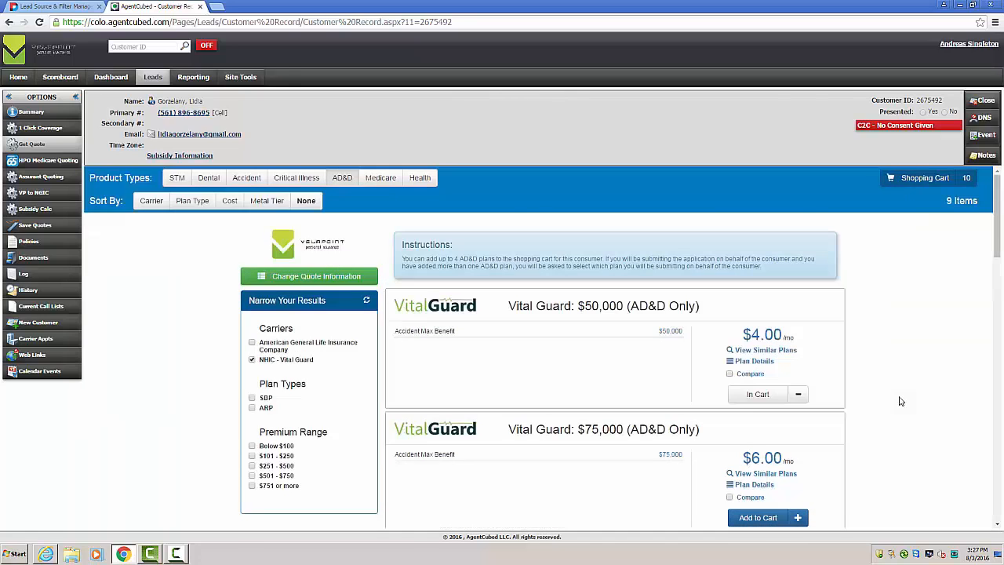
pyautogui.scroll(-1, 862, 416)
pyautogui.click(797, 413)
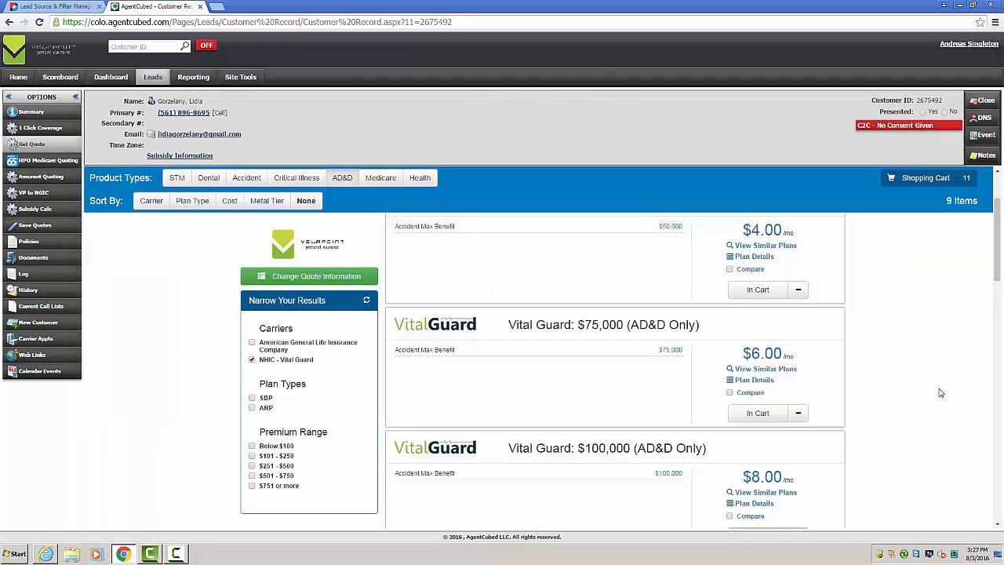
# Step: Open the shopping cart and review its enrollment and proposal instructions and the first listed products
pyautogui.click(914, 184)
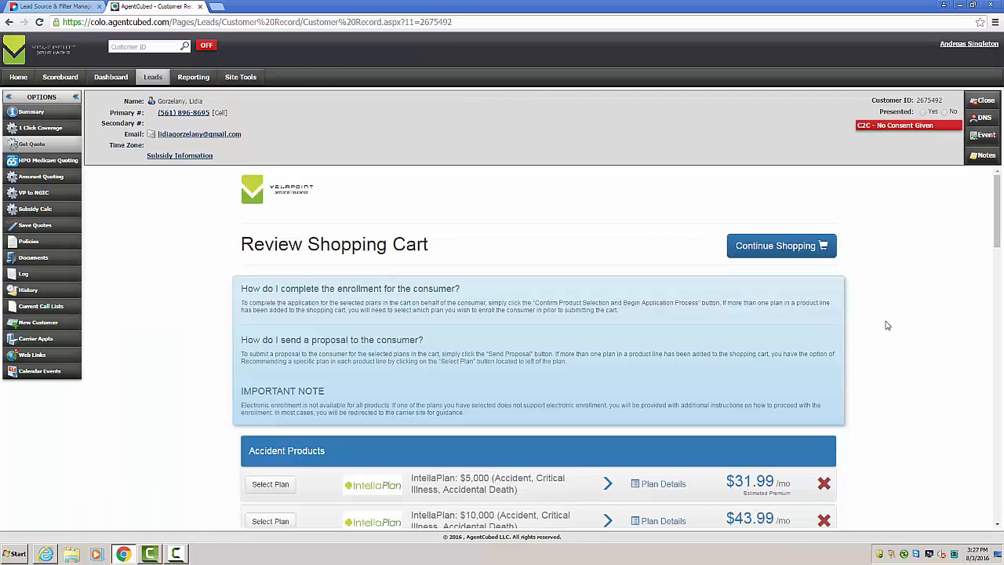
pyautogui.scroll(-1, 881, 320)
pyautogui.scroll(-2, 883, 323)
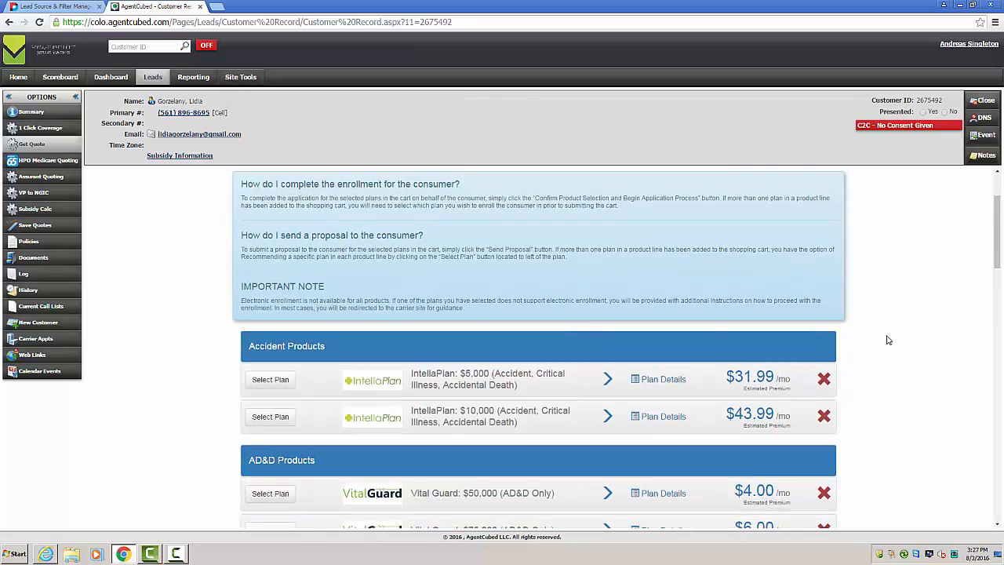
pyautogui.scroll(1, 889, 340)
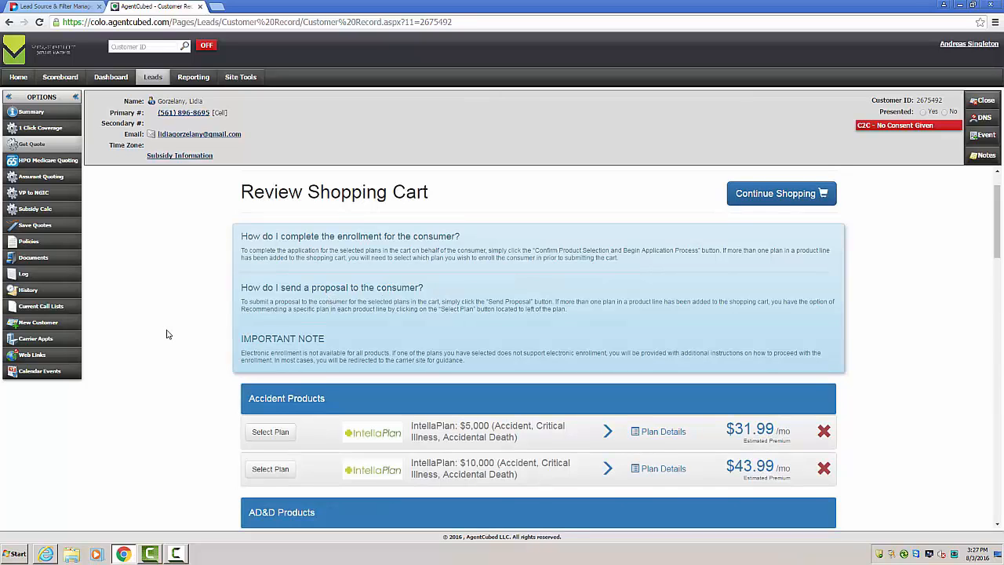
# Step: Make IntellaPlan $5,000 and Vital Guard $50,000 the active plans, trying IntellaPlan $10,000 as the accident choice before reselecting $5,000
pyautogui.scroll(-1, 168, 335)
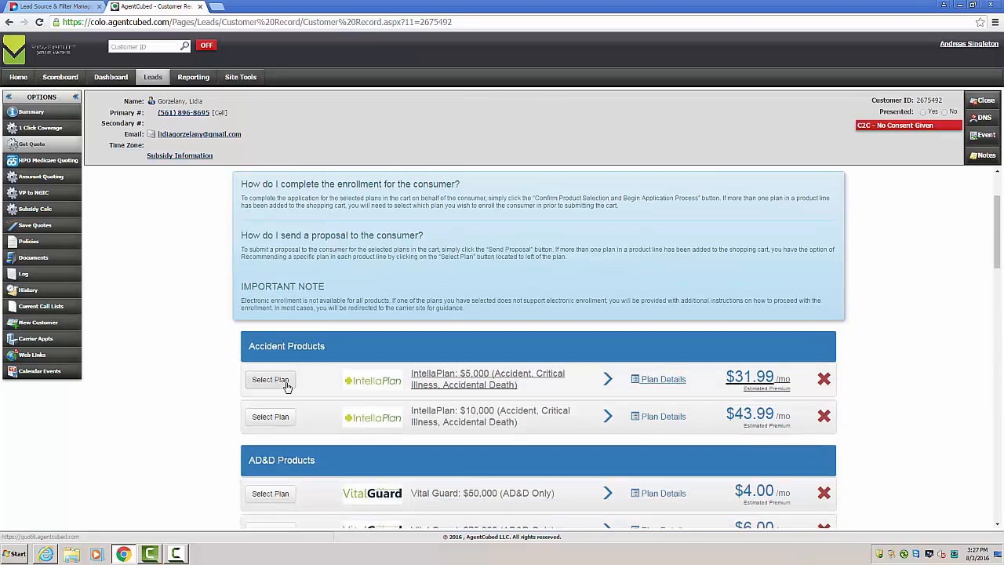
pyautogui.click(267, 379)
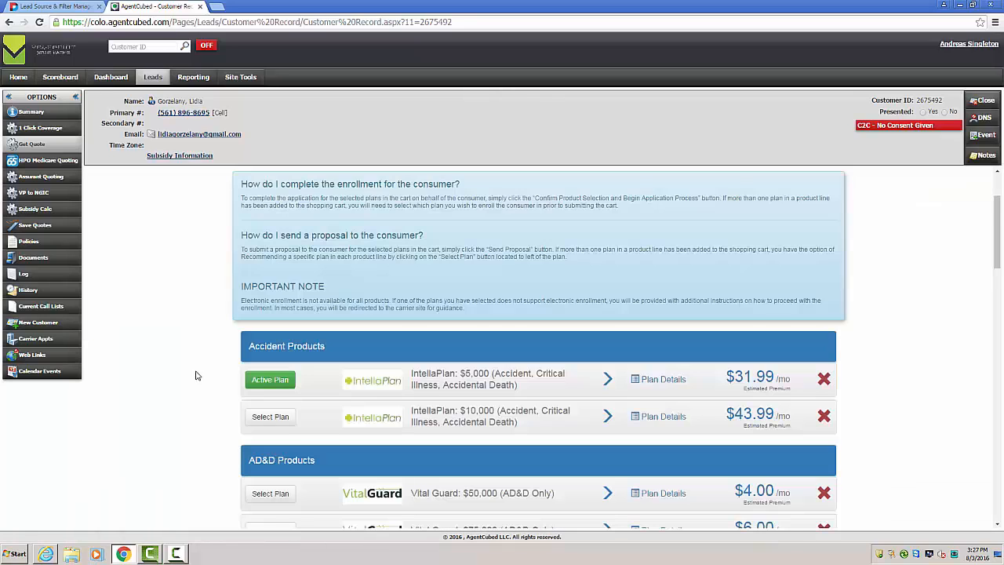
pyautogui.scroll(-2, 212, 384)
pyautogui.click(264, 390)
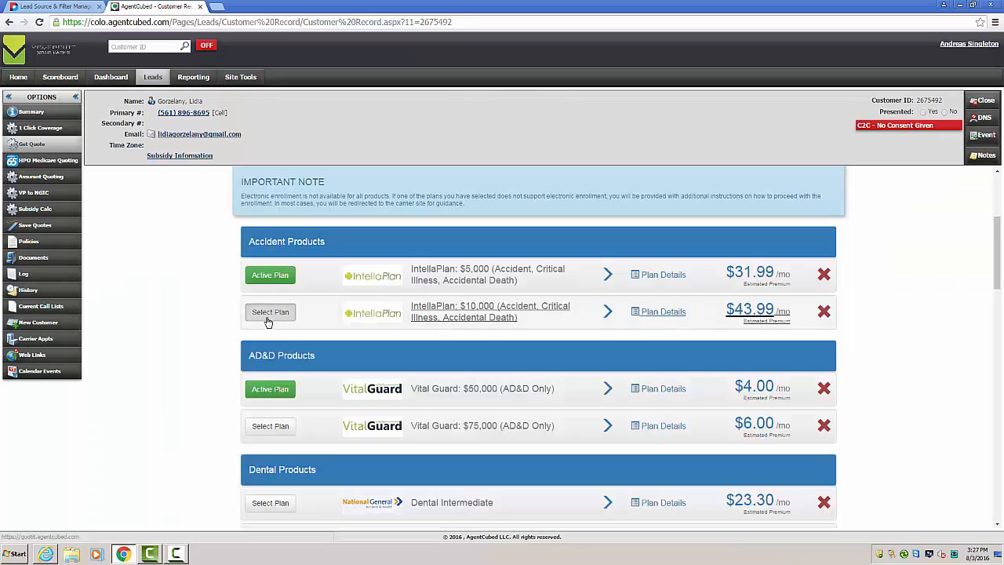
pyautogui.click(267, 318)
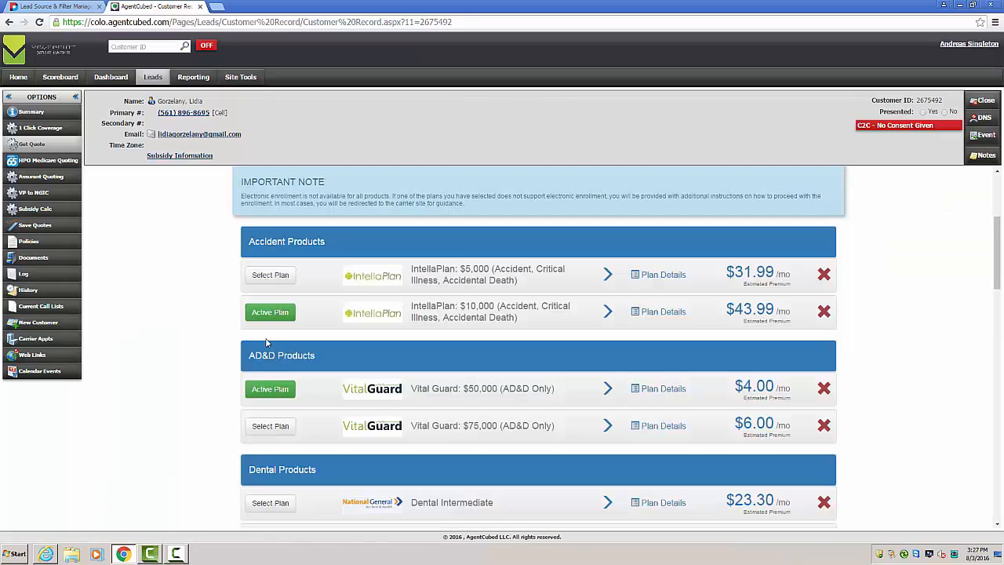
pyautogui.click(264, 286)
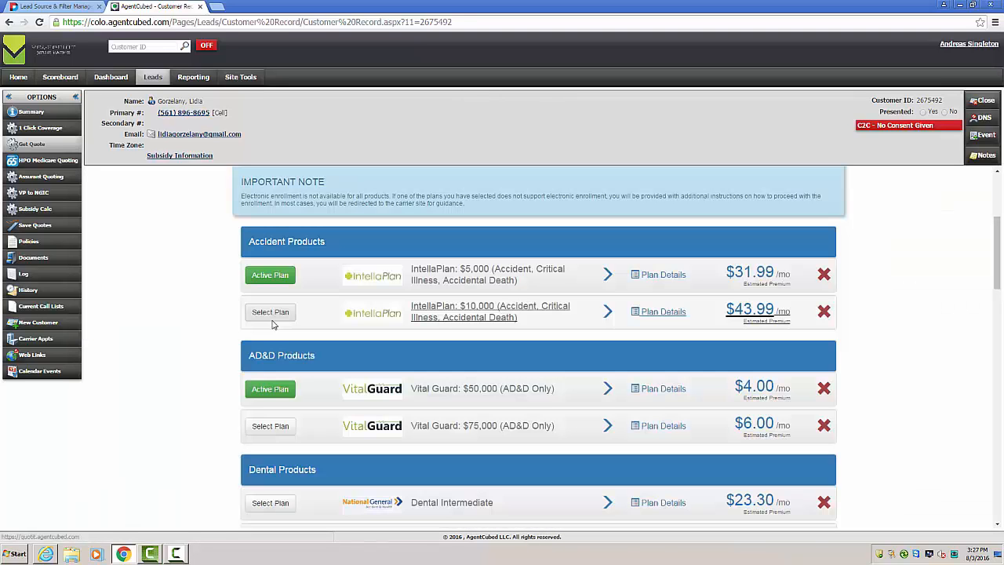
# Step: Make Dental Intermediate the active plan among the dental products in the cart
pyautogui.scroll(-1, 224, 369)
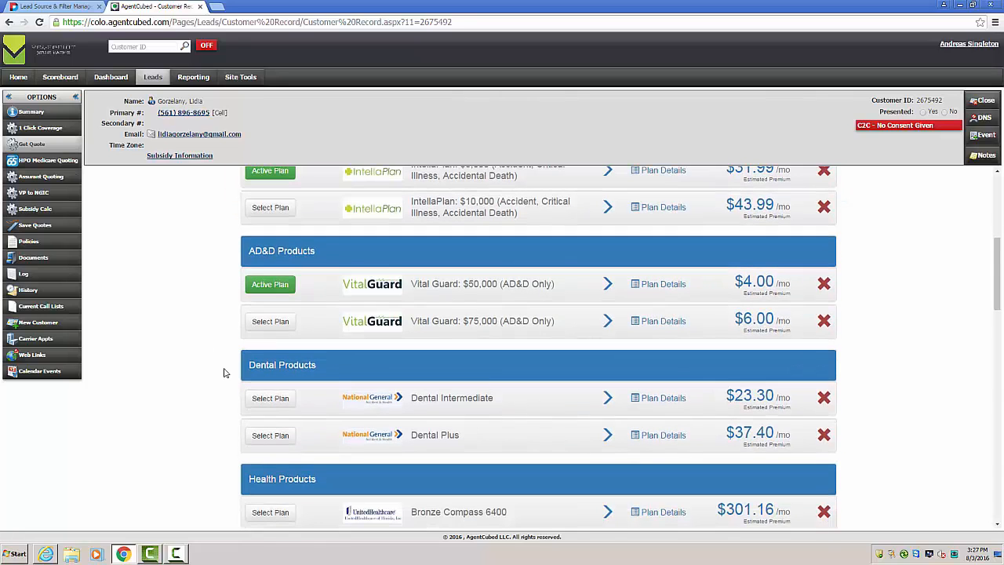
pyautogui.click(265, 399)
pyautogui.scroll(-2, 197, 388)
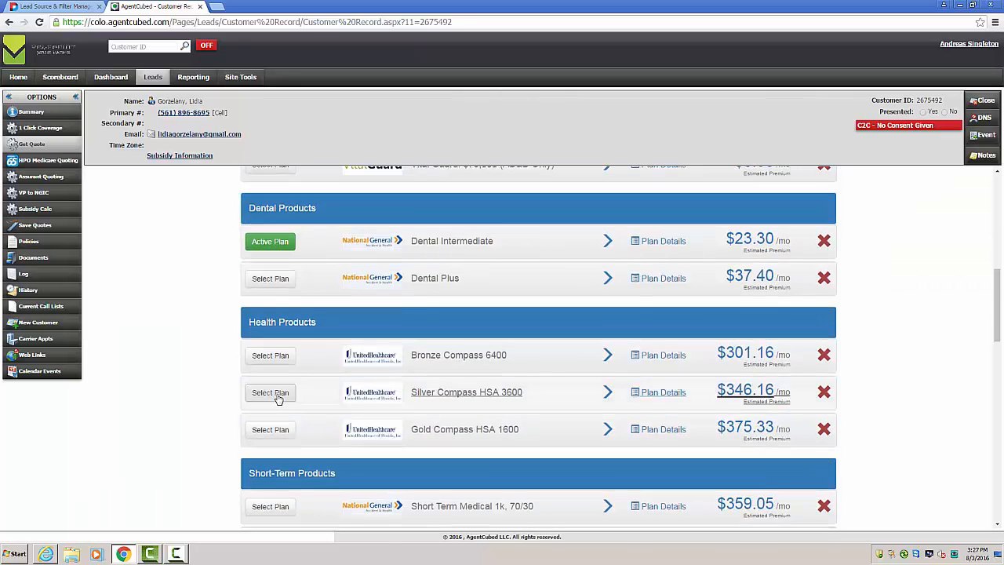
# Step: Make Silver Compass HSA 3600 the active health plan and Short Term Medical 1k, 70/30 the active short-term plan
pyautogui.click(269, 392)
pyautogui.scroll(-1, 212, 391)
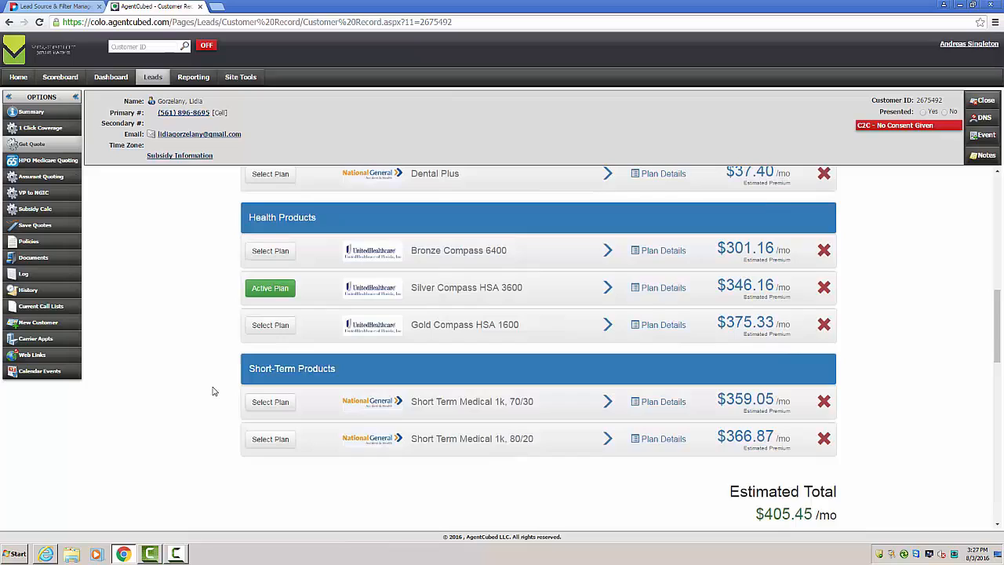
pyautogui.click(263, 401)
pyautogui.scroll(-1, 354, 420)
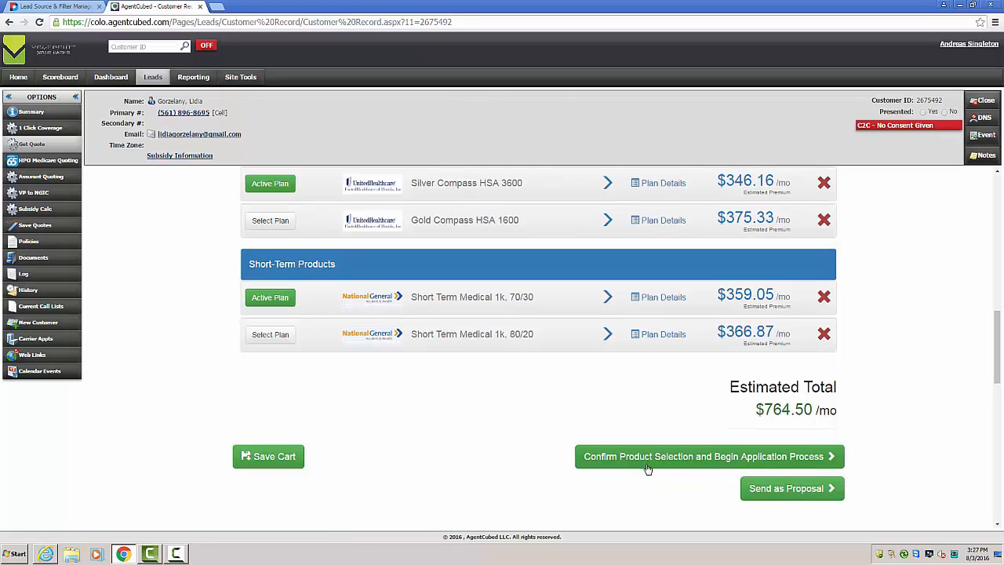
# Step: Send the cart as a proposal, replacing the consumer email address with a Mailinator test address and keeping the default subject line
pyautogui.click(782, 490)
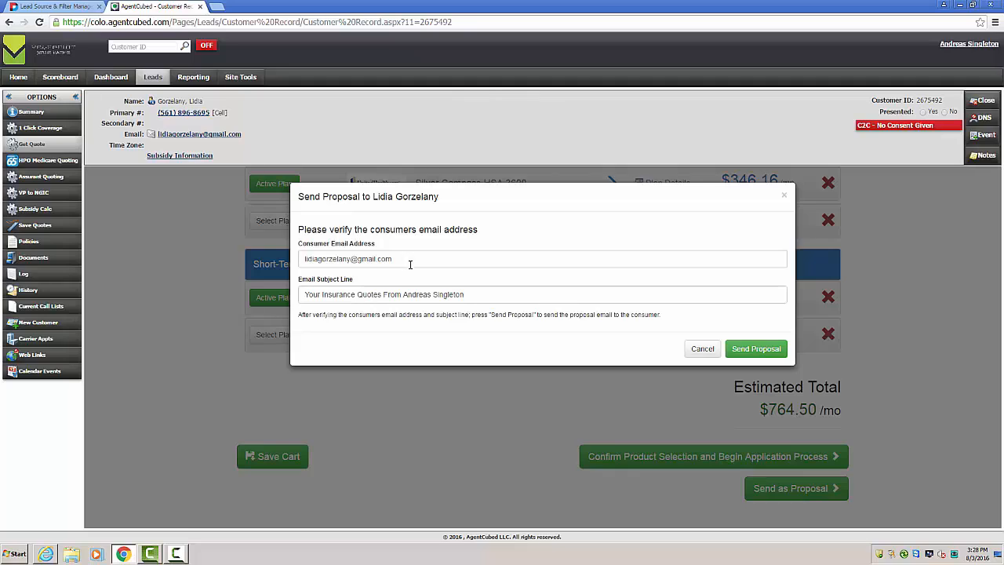
pyautogui.moveTo(480, 297); pyautogui.dragTo(297, 297)
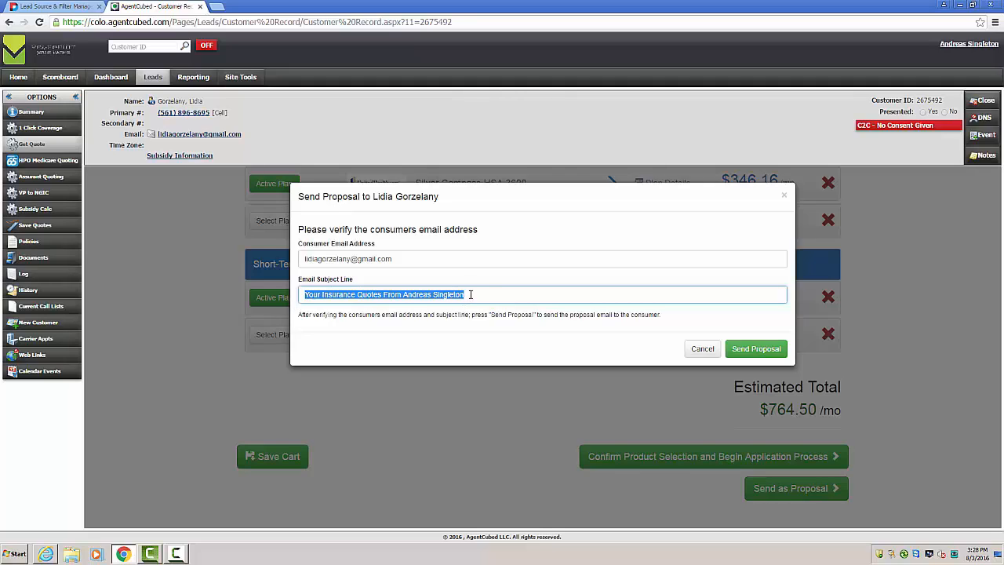
pyautogui.tripleClick(434, 256)
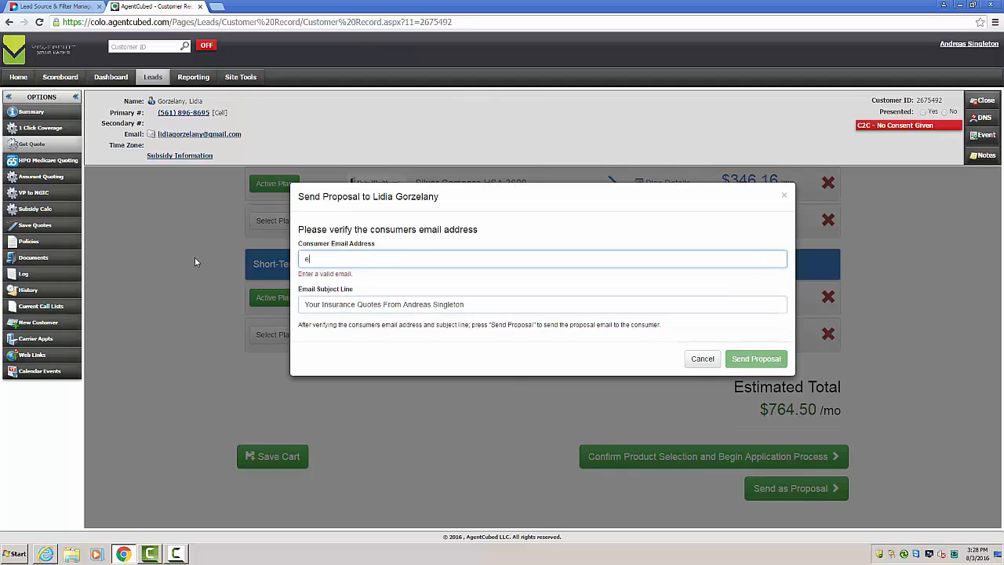
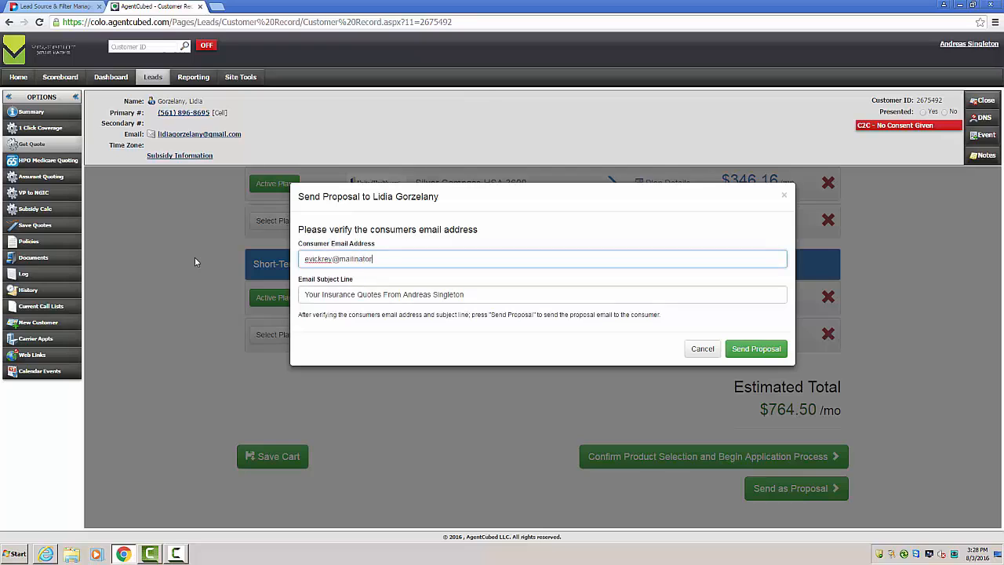
pyautogui.click(751, 349)
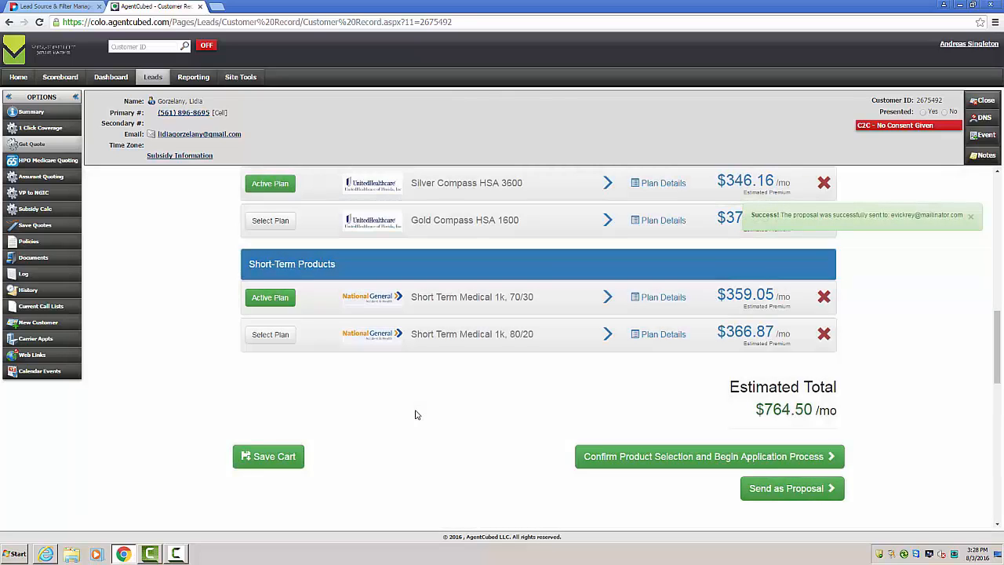
# Step: Open mailinator.com in a new browser tab and open the public inbox of the address that received the proposal
pyautogui.click(215, 7)
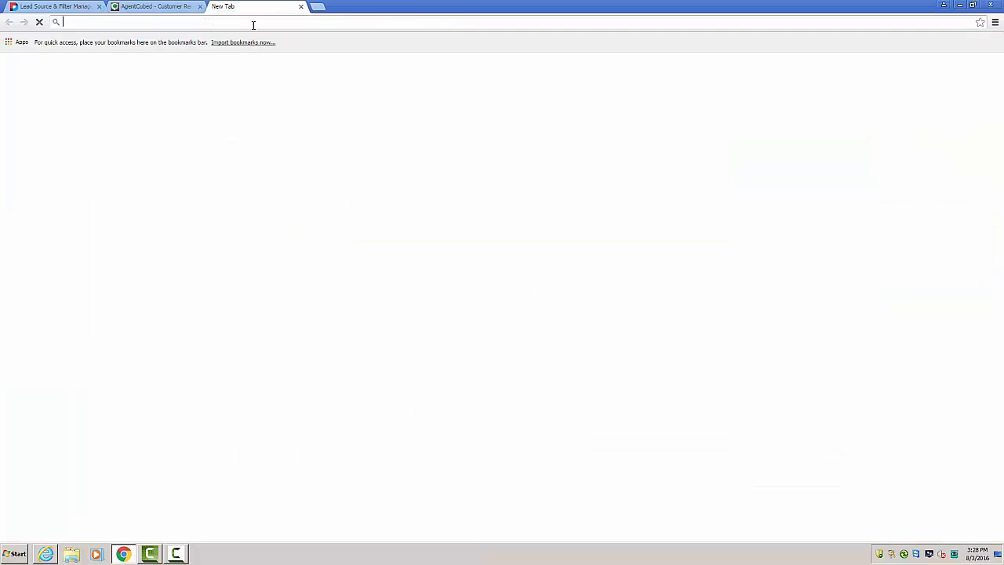
pyautogui.write('mailinat')
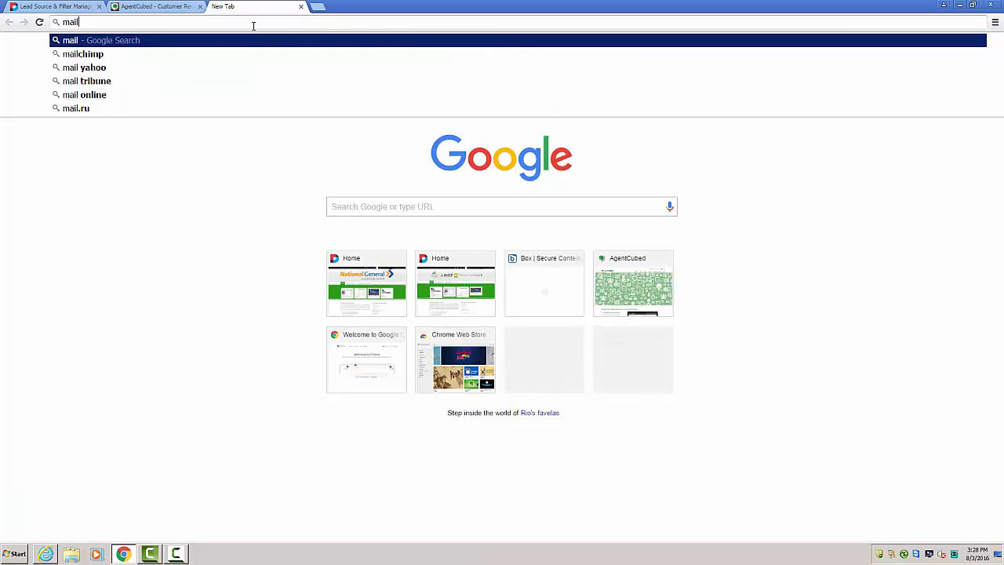
pyautogui.write('or.com')
pyautogui.press('Return')
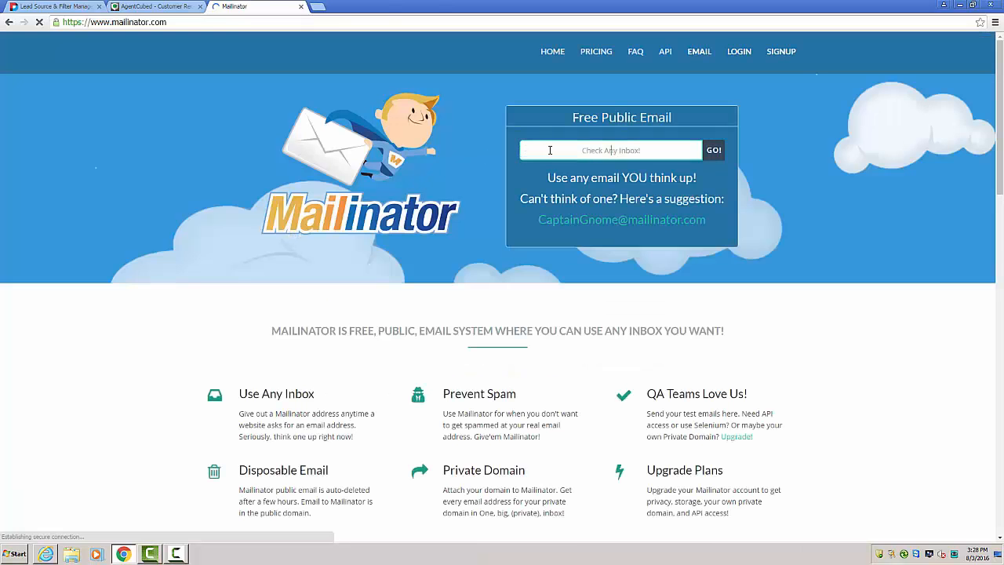
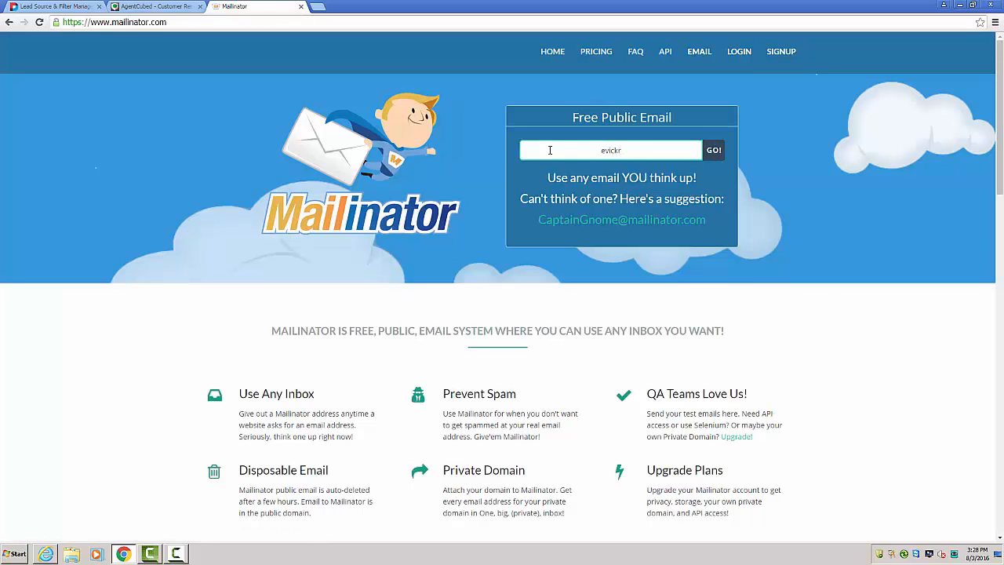
pyautogui.press('Return')
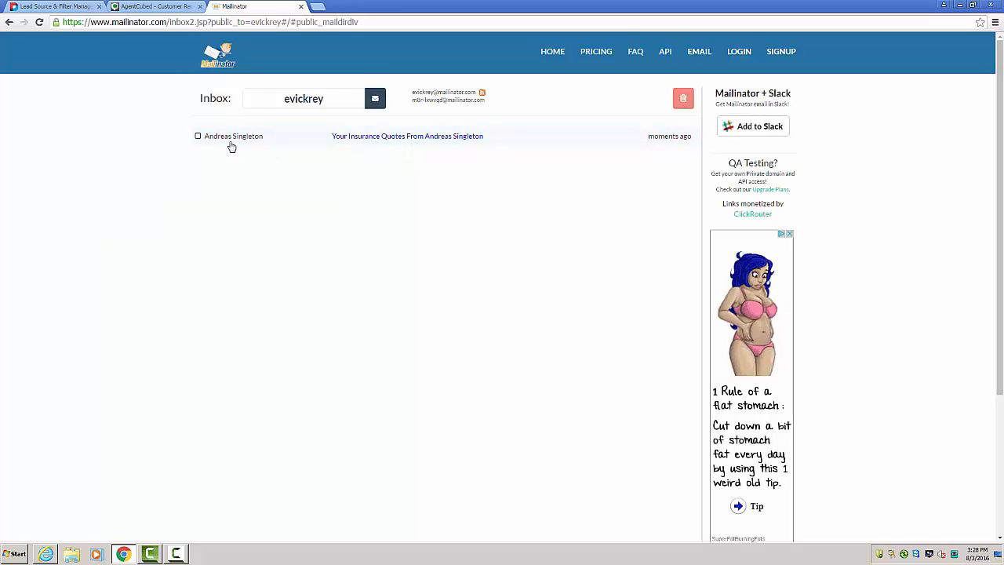
# Step: Read the received insurance quotes email through its recommendation text and product list, and open the linked proposal to apply for coverage
pyautogui.click(383, 137)
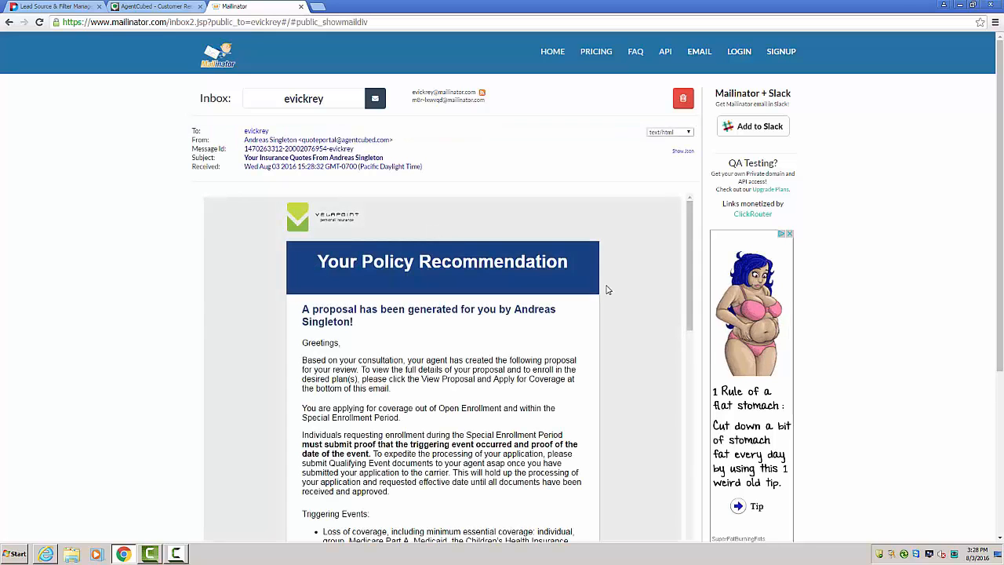
pyautogui.scroll(-1, 606, 289)
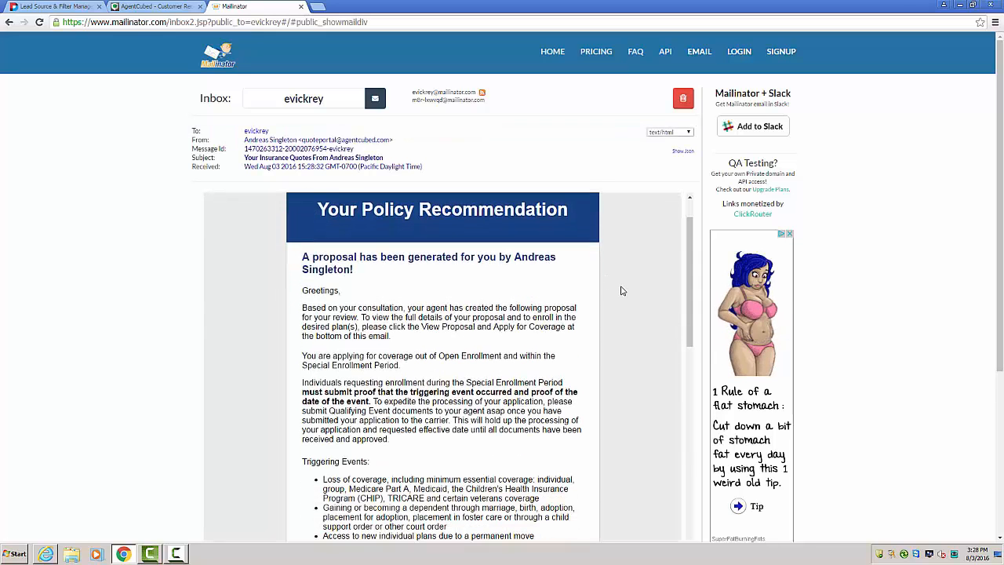
pyautogui.scroll(-3, 621, 291)
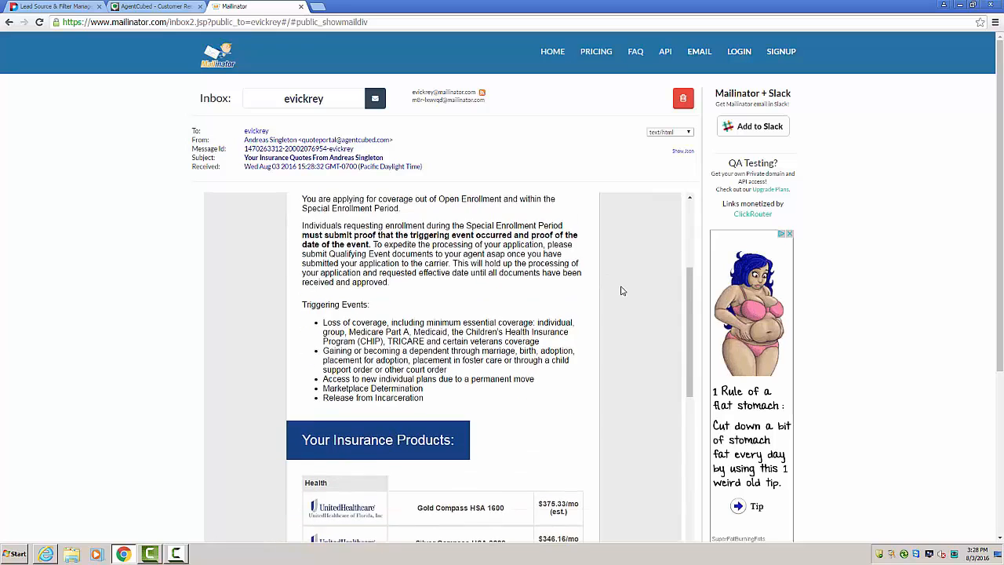
pyautogui.scroll(-3, 621, 291)
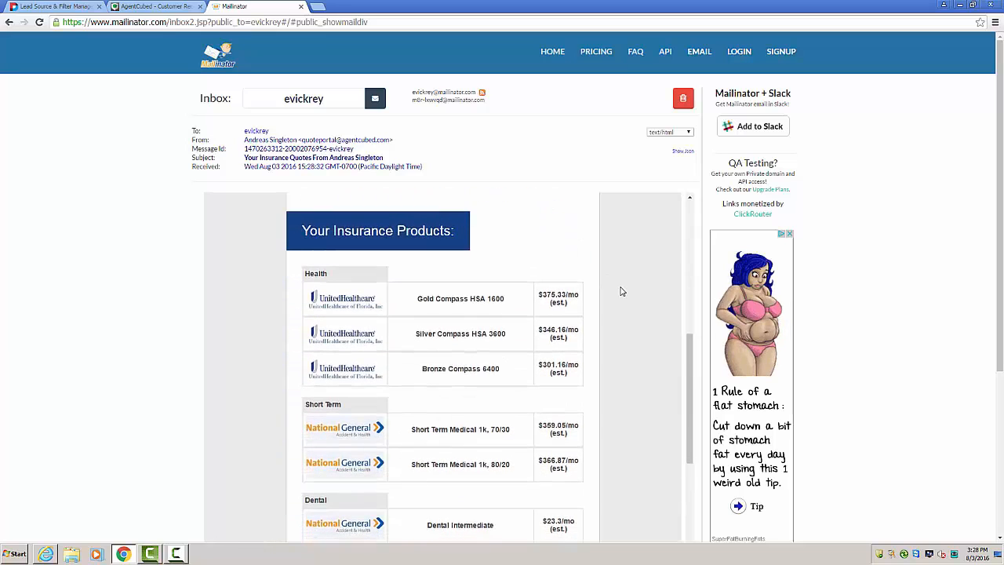
pyautogui.scroll(-1, 621, 291)
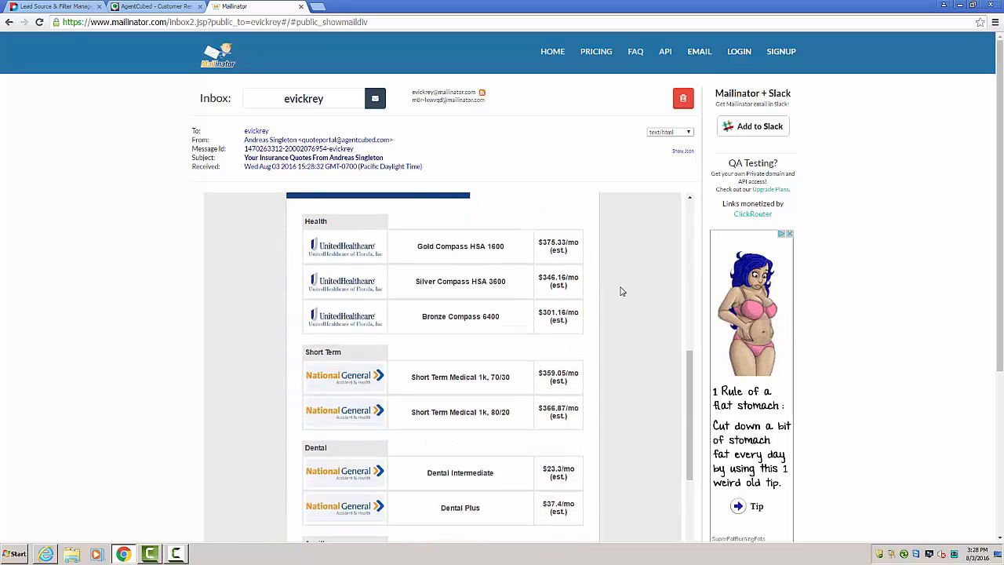
pyautogui.scroll(1, 621, 291)
pyautogui.scroll(-1, 621, 291)
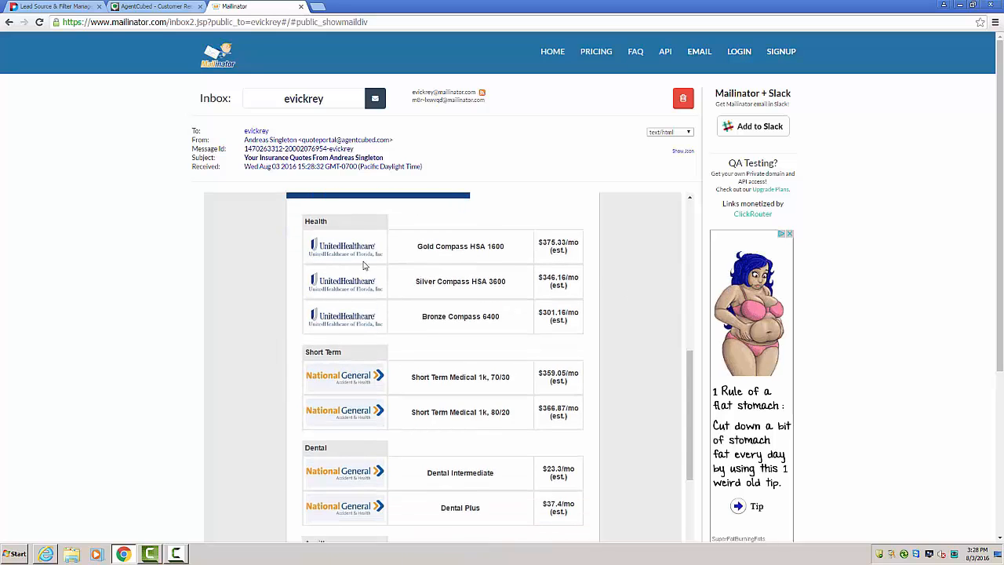
pyautogui.scroll(-6, 618, 317)
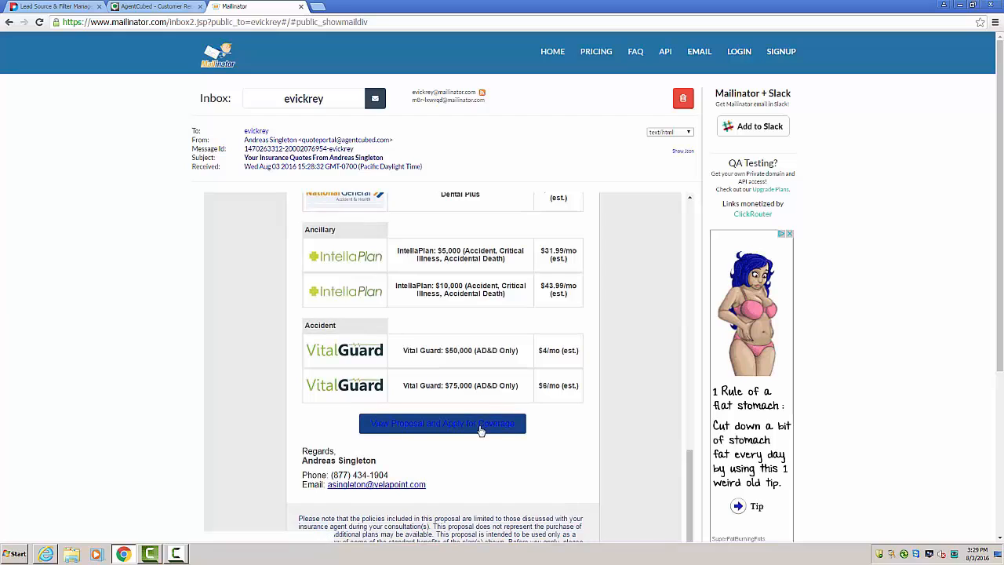
pyautogui.click(461, 430)
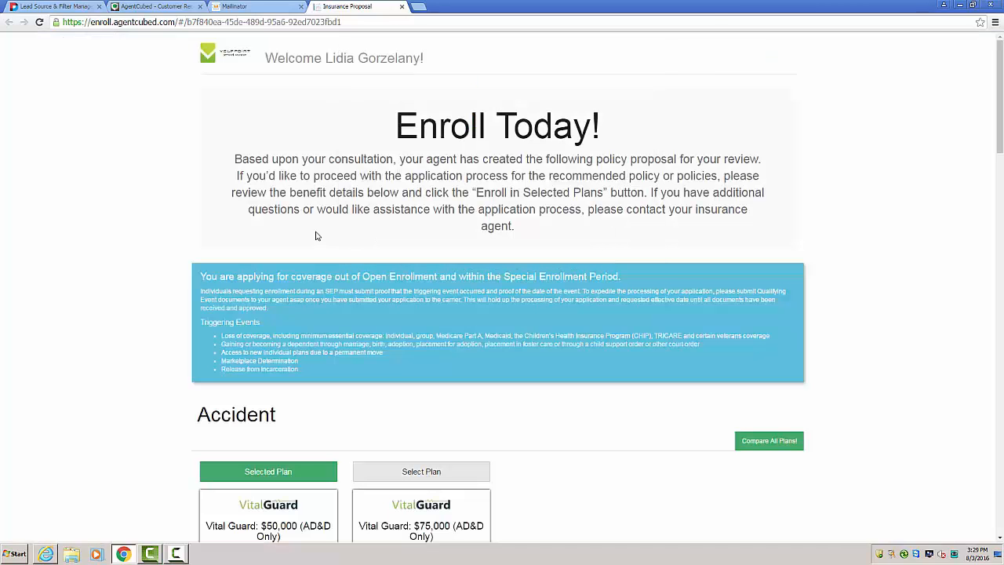
# Step: Review the proposal's accident and ancillary plans, trying IntellaPlan $10,000 as the ancillary choice before reselecting IntellaPlan $5,000
pyautogui.scroll(-2, 422, 267)
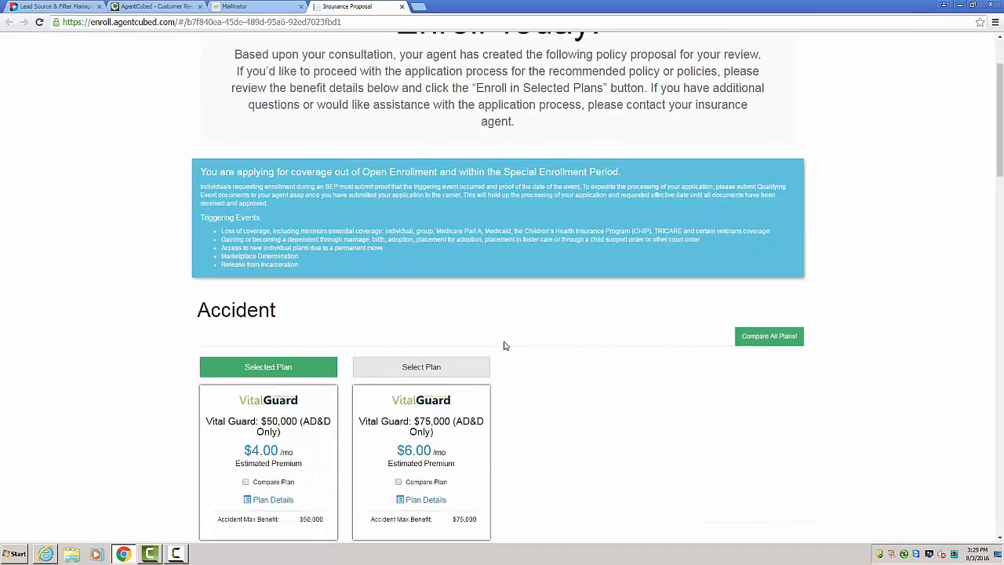
pyautogui.scroll(-1, 519, 361)
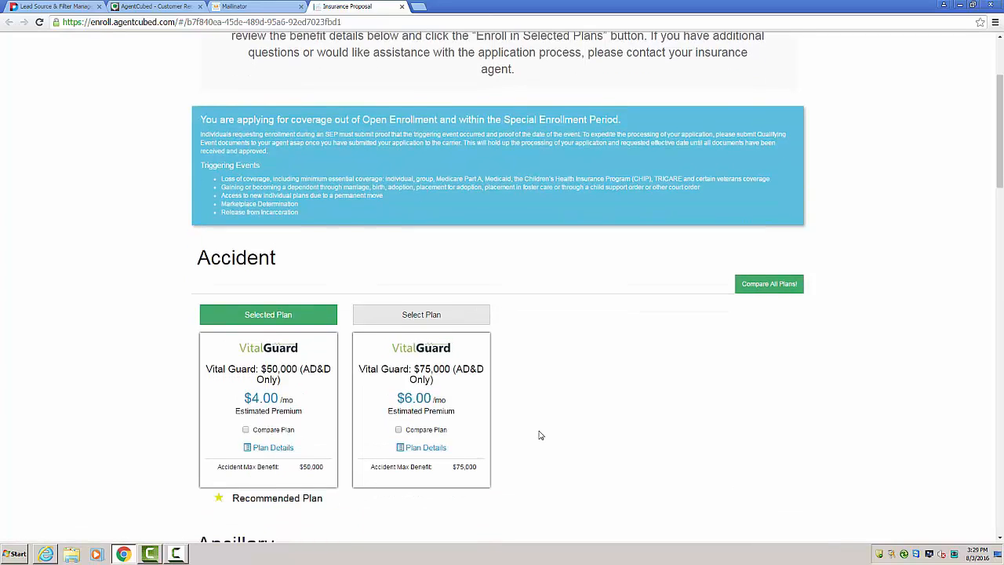
pyautogui.scroll(-5, 541, 432)
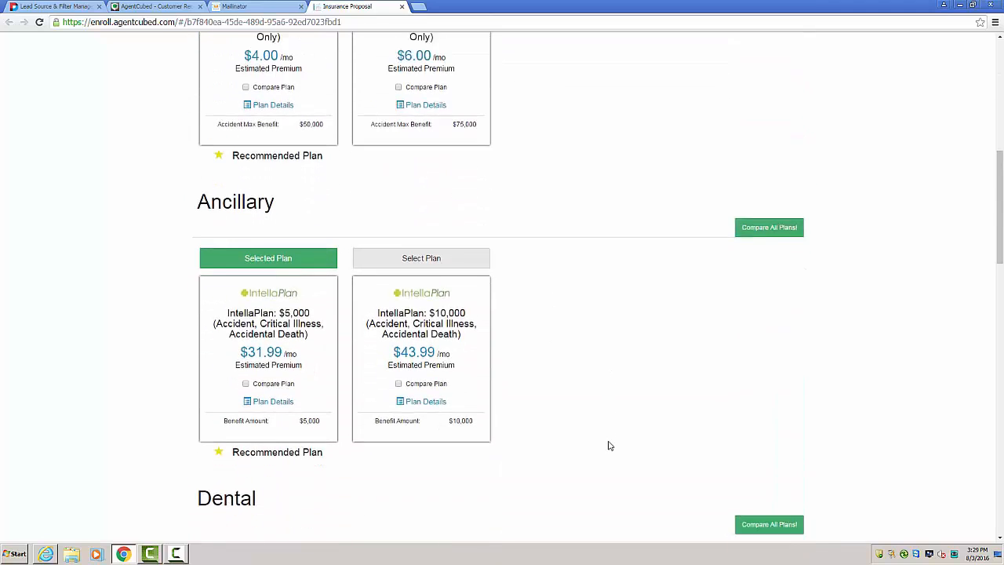
pyautogui.scroll(-1, 608, 446)
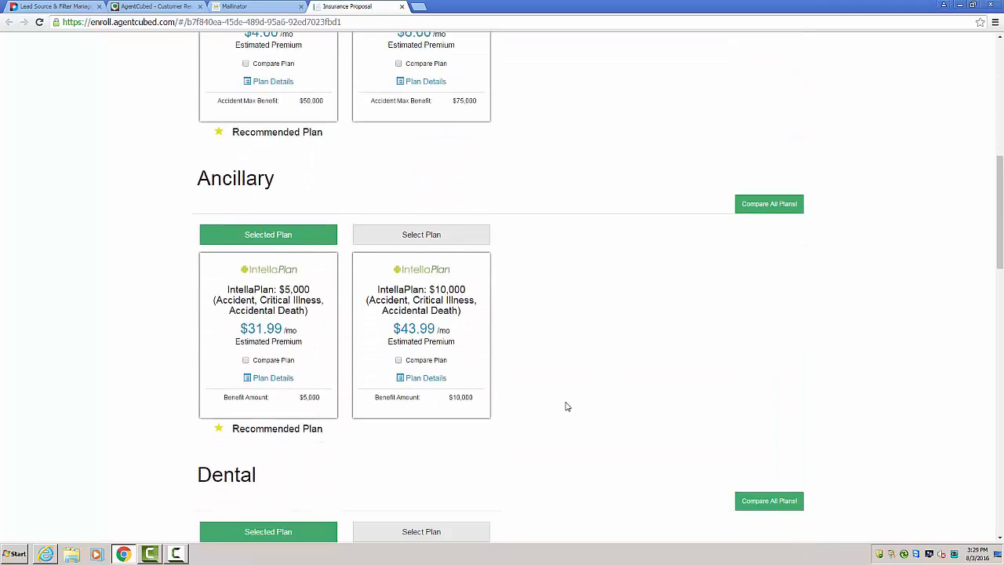
pyautogui.click(401, 239)
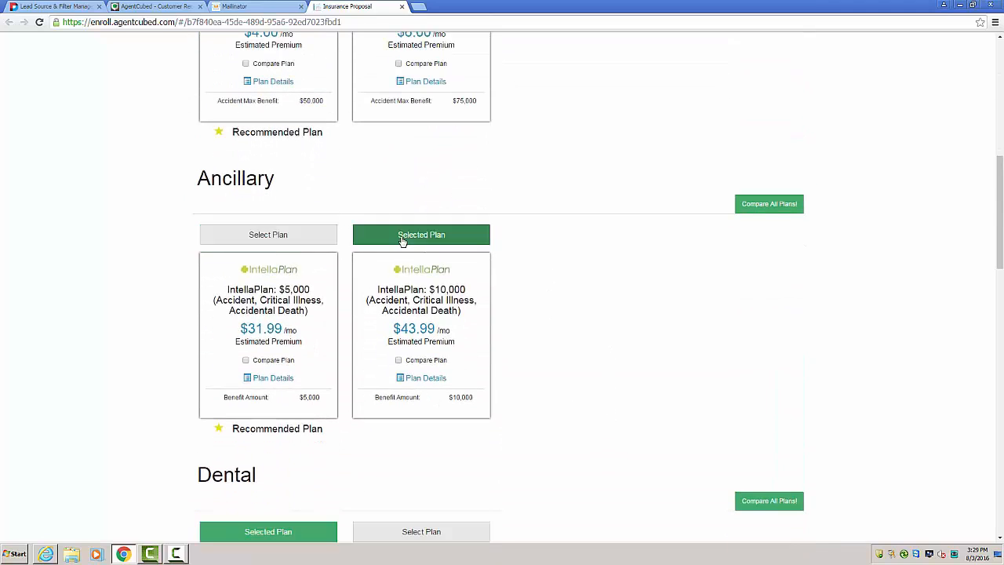
pyautogui.click(308, 240)
# Step: Examine the proposal's dental, health and short-term plans, the applying members and the option to enroll in the selected plans
pyautogui.scroll(-4, 599, 329)
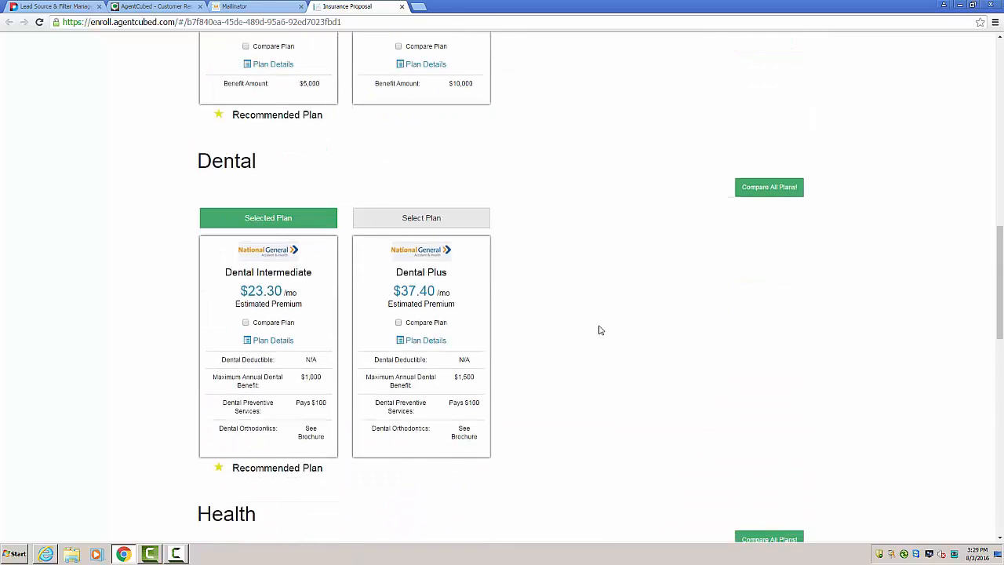
pyautogui.scroll(-5, 562, 312)
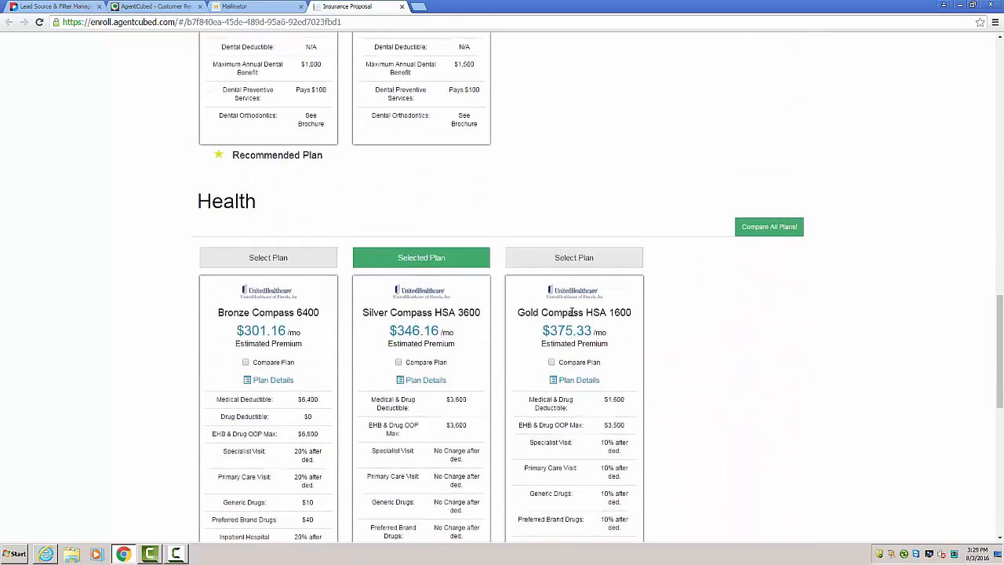
pyautogui.scroll(-5, 616, 335)
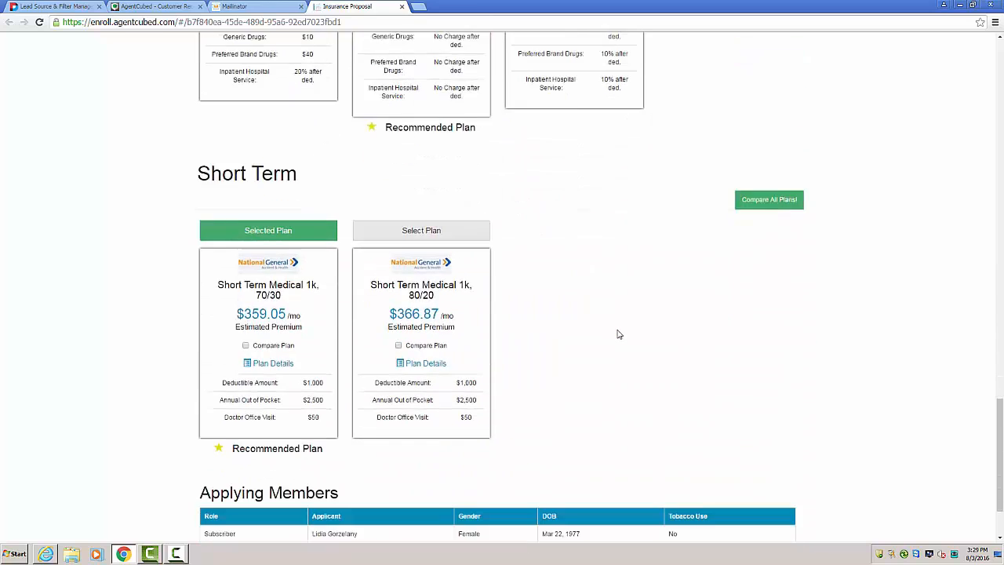
pyautogui.scroll(-1, 617, 334)
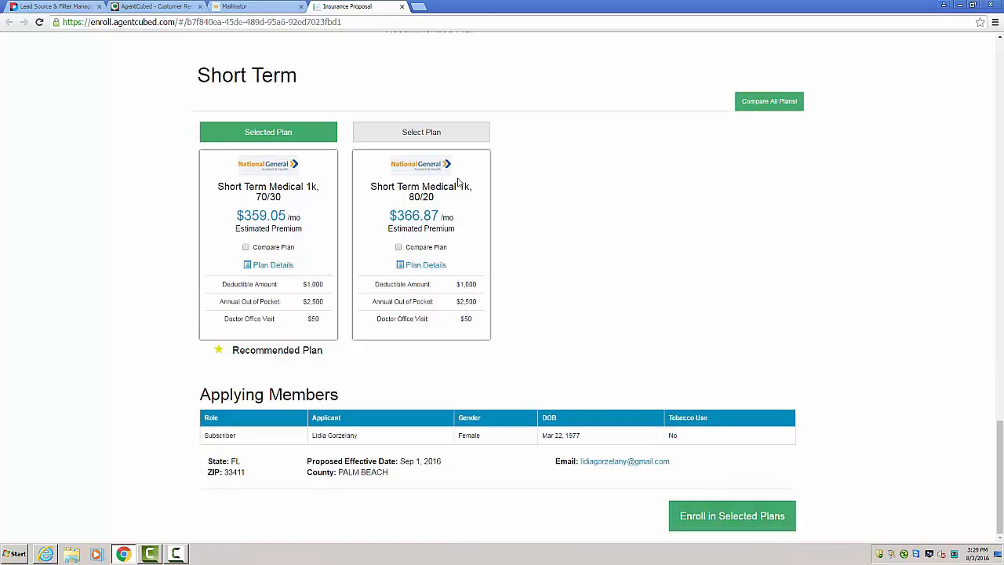
pyautogui.scroll(5, 683, 256)
pyautogui.scroll(3, 688, 259)
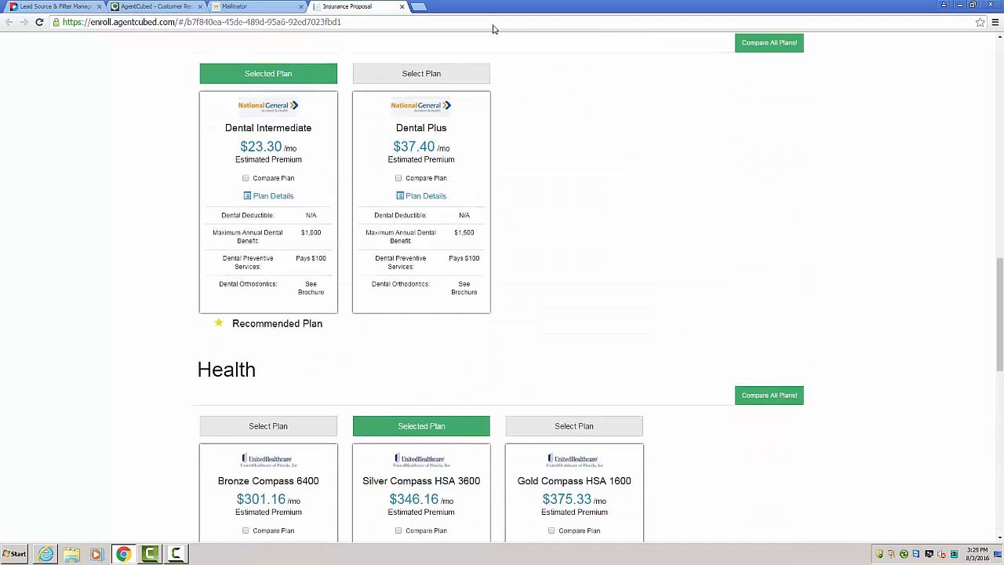
# Step: Close the proposal and mailbox pages, confirm the cart's product selection to begin the application process, and review the off-exchange and on-exchange products
pyautogui.click(403, 8)
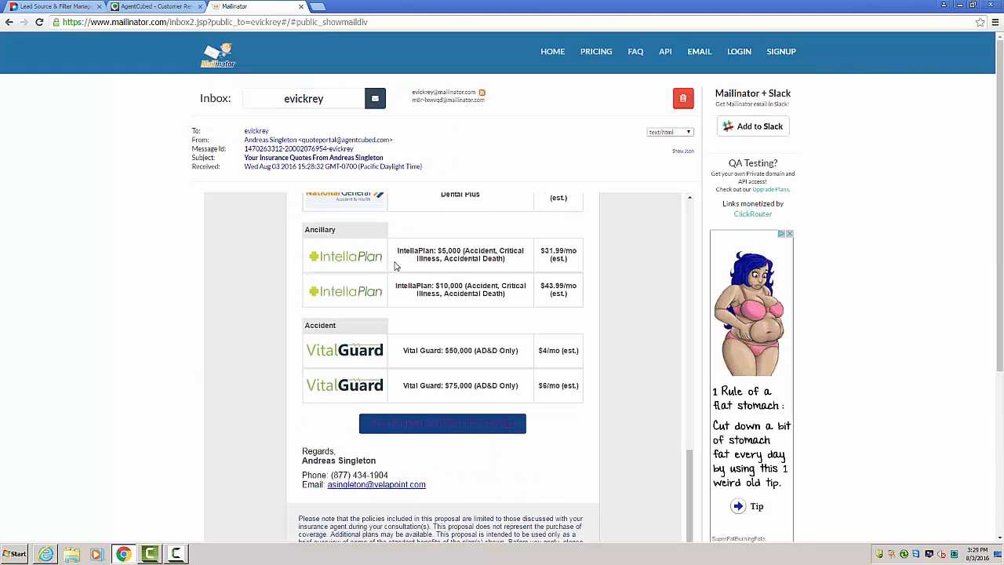
pyautogui.click(301, 6)
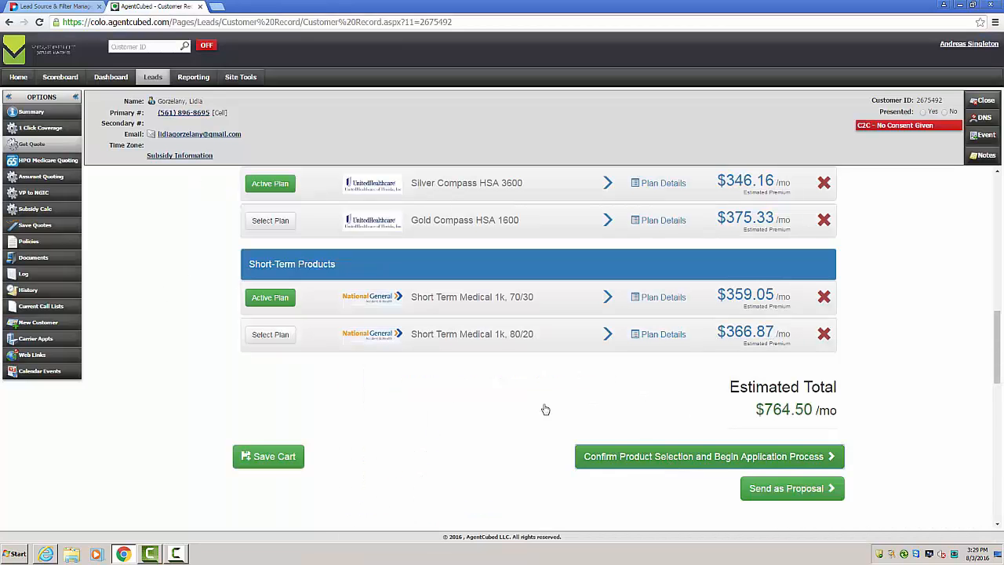
pyautogui.scroll(4, 494, 328)
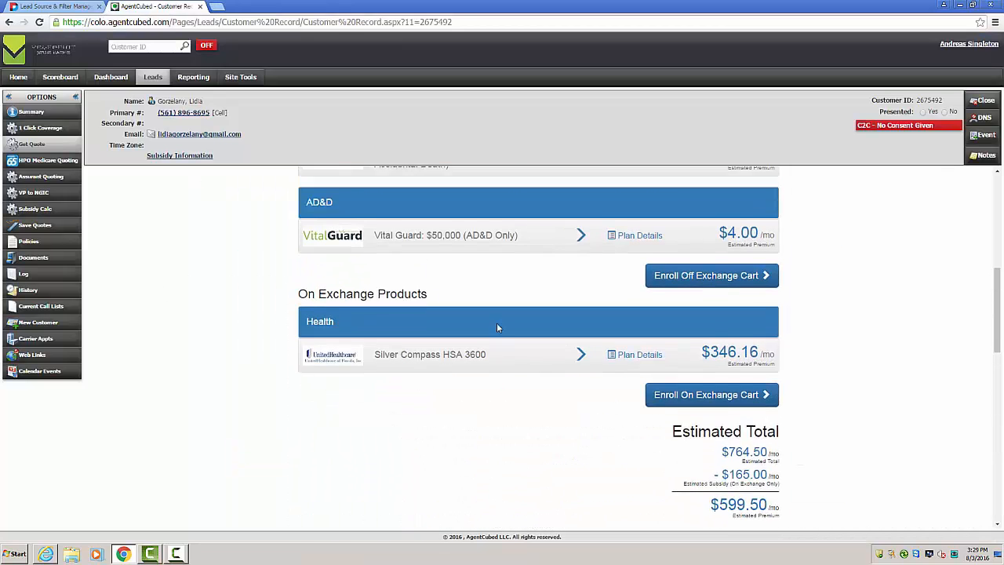
pyautogui.scroll(4, 496, 328)
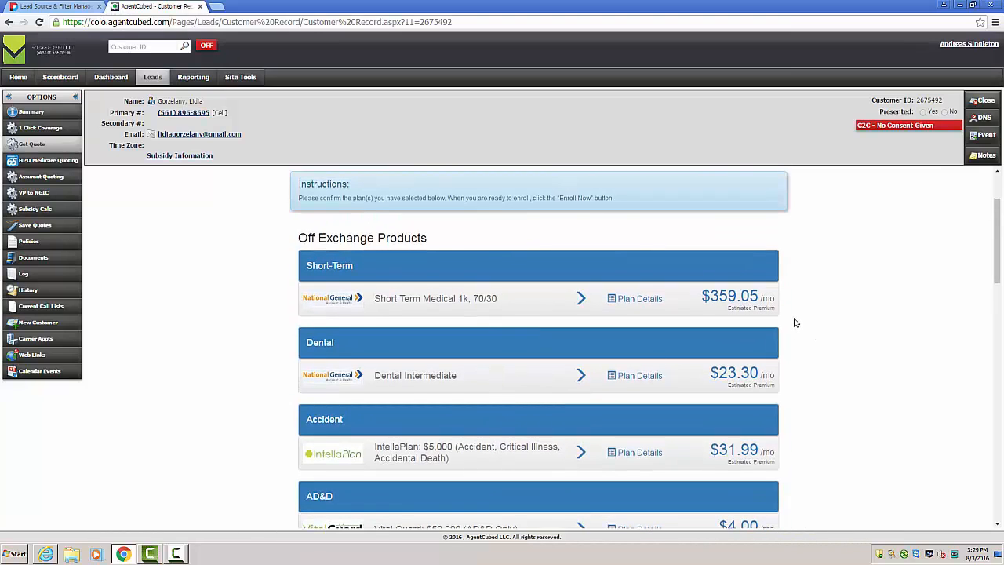
# Step: Enroll the off-exchange cart, marking the primary applicant's last four SSN digits as unable to be supplied, and continue to OES
pyautogui.scroll(-1, 794, 323)
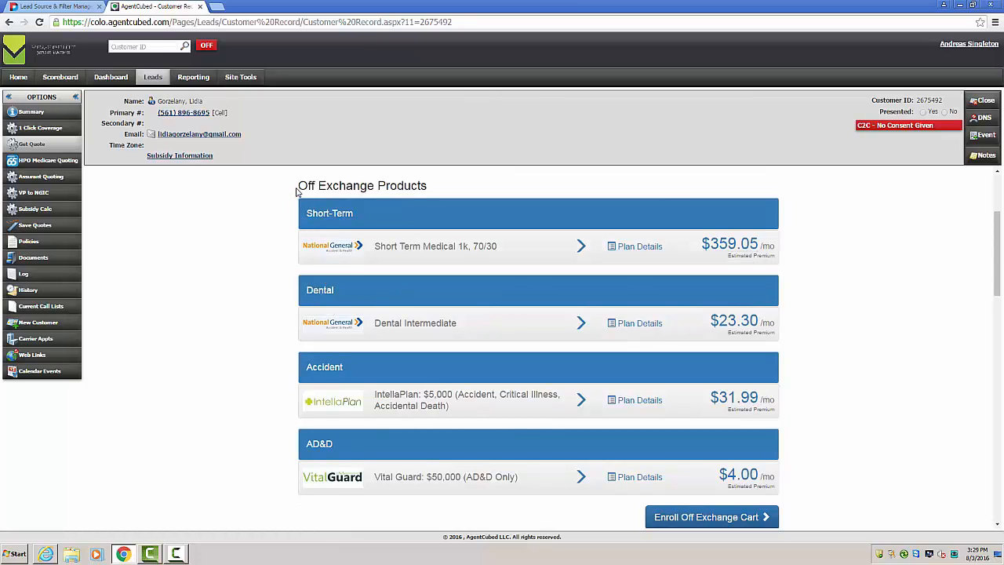
pyautogui.scroll(-1, 258, 287)
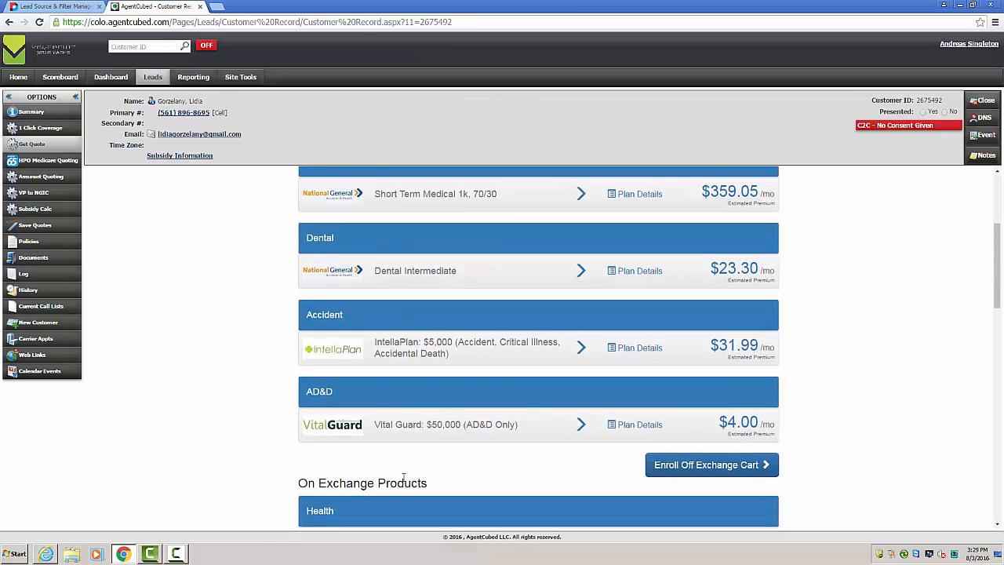
pyautogui.scroll(-2, 233, 404)
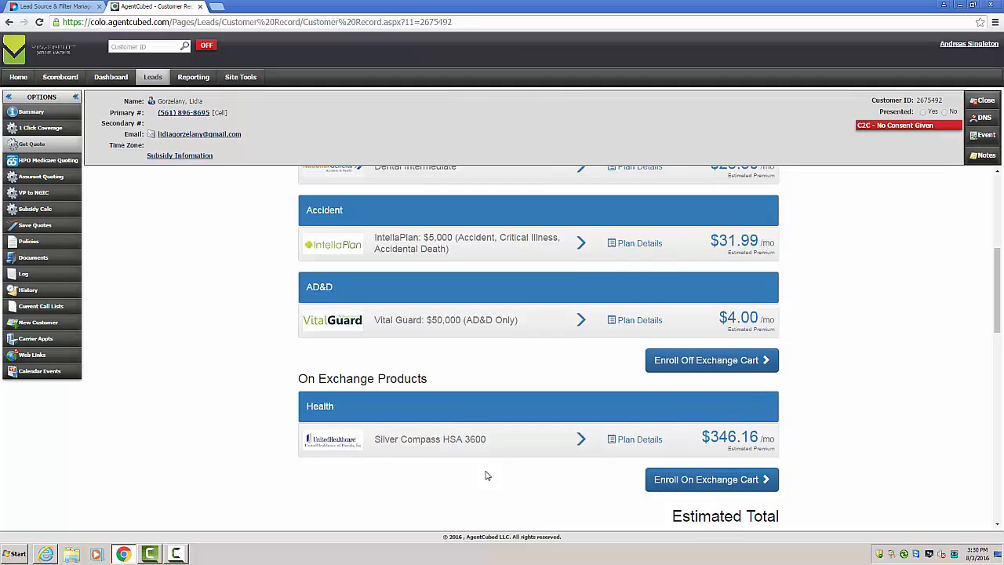
pyautogui.scroll(1, 510, 462)
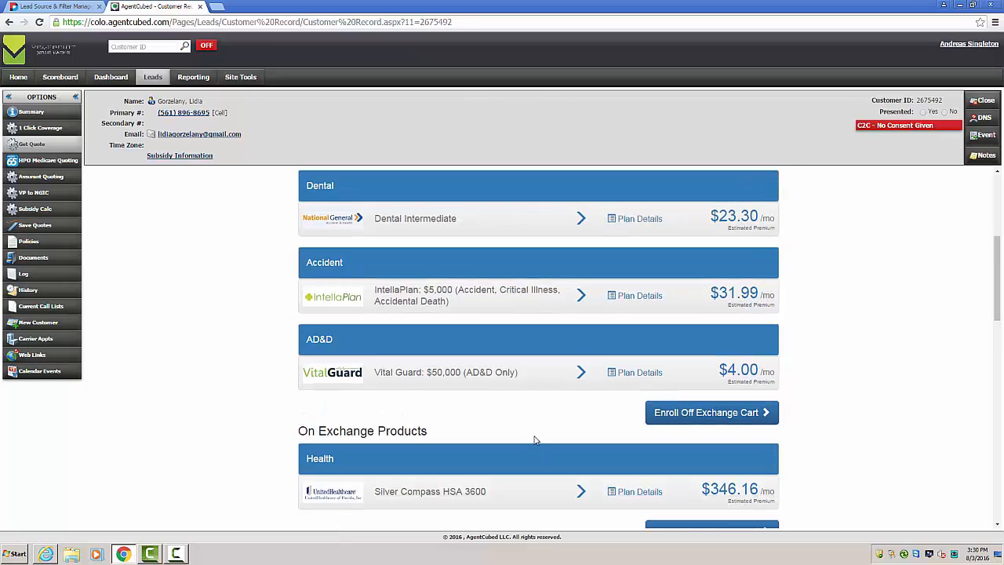
pyautogui.scroll(-1, 517, 421)
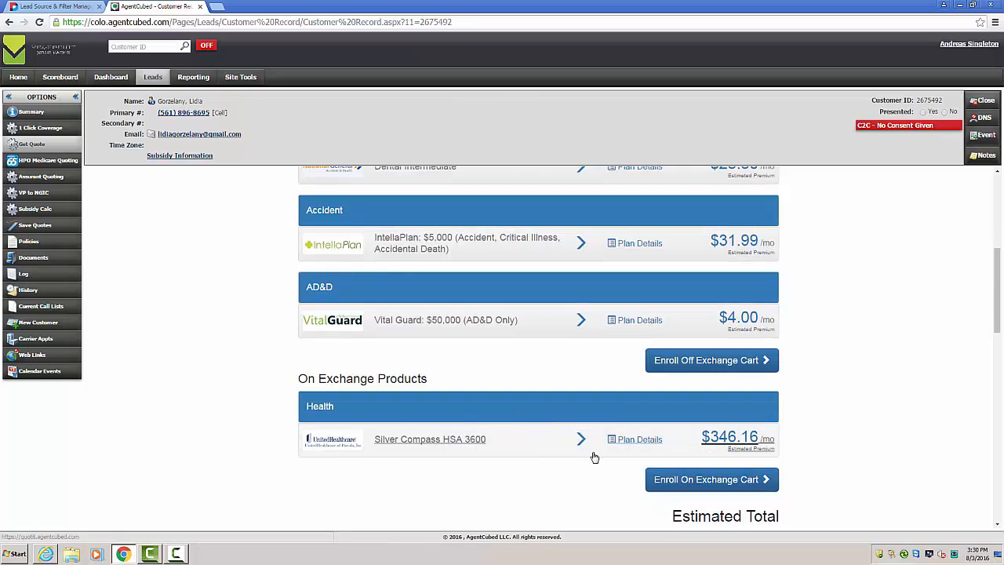
pyautogui.scroll(-1, 655, 447)
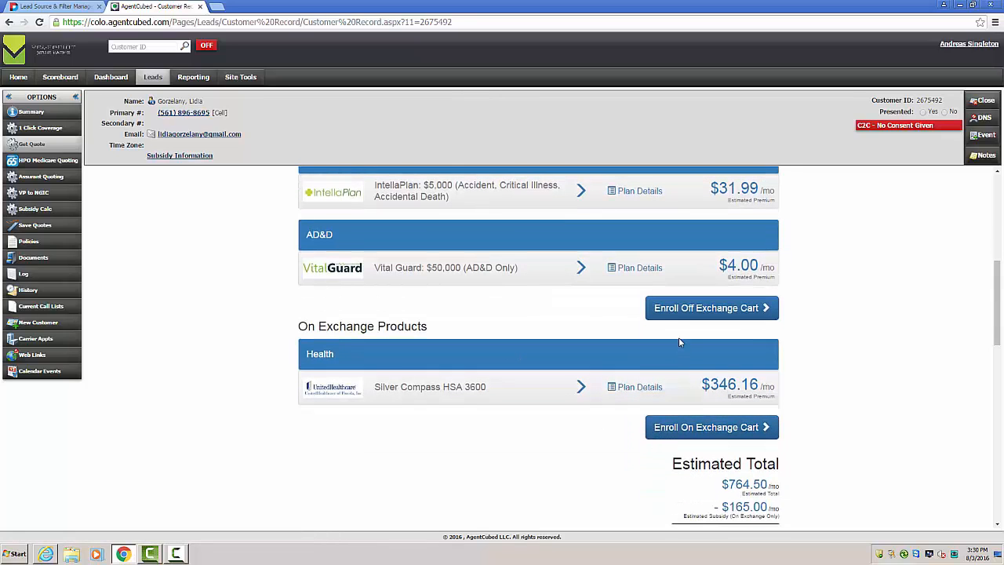
pyautogui.click(690, 312)
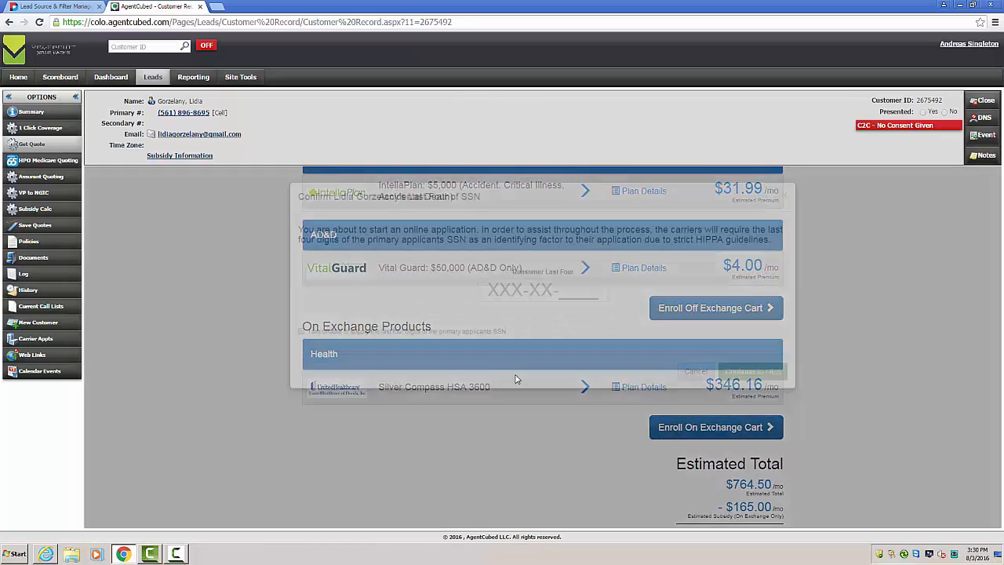
pyautogui.click(580, 292)
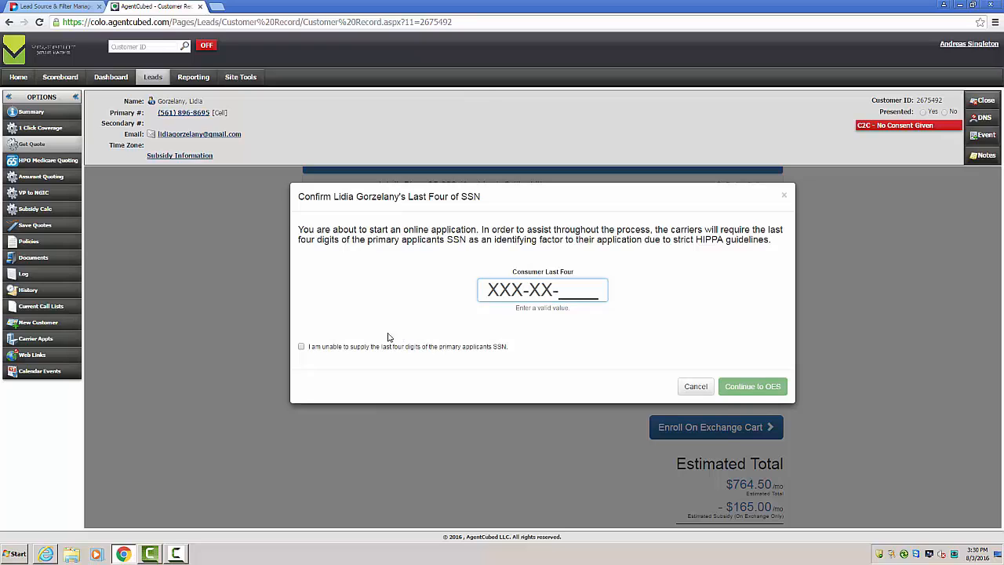
pyautogui.click(301, 348)
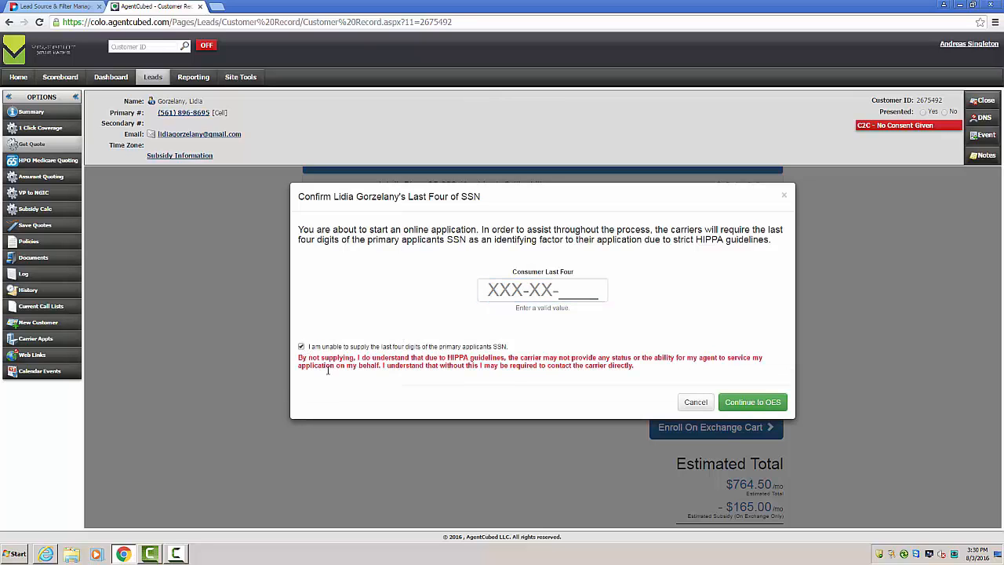
pyautogui.click(746, 405)
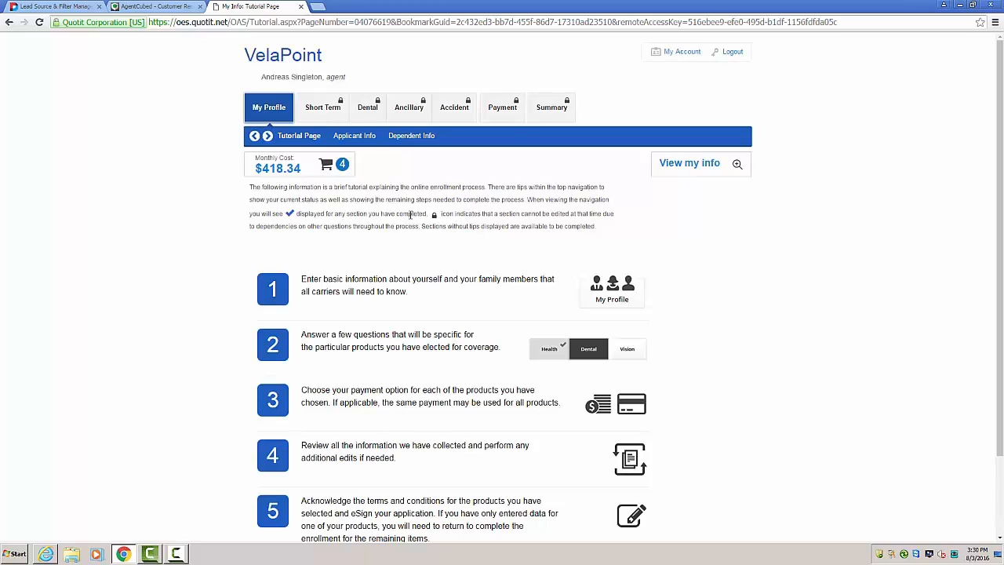
# Step: Read through the five-part enrollment tutorial and continue to the applicant information form
pyautogui.scroll(-3, 410, 214)
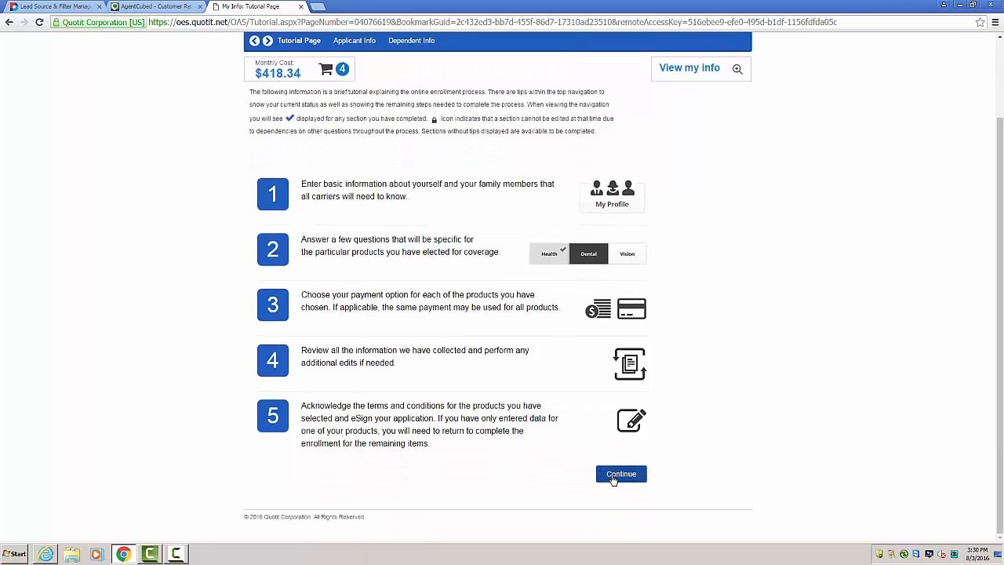
pyautogui.click(615, 475)
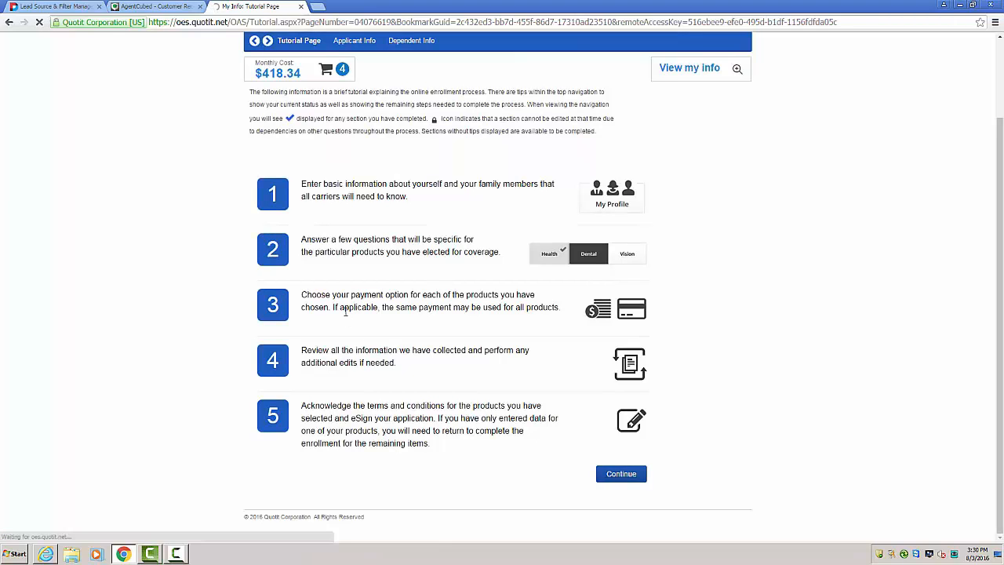
pyautogui.scroll(1, 345, 311)
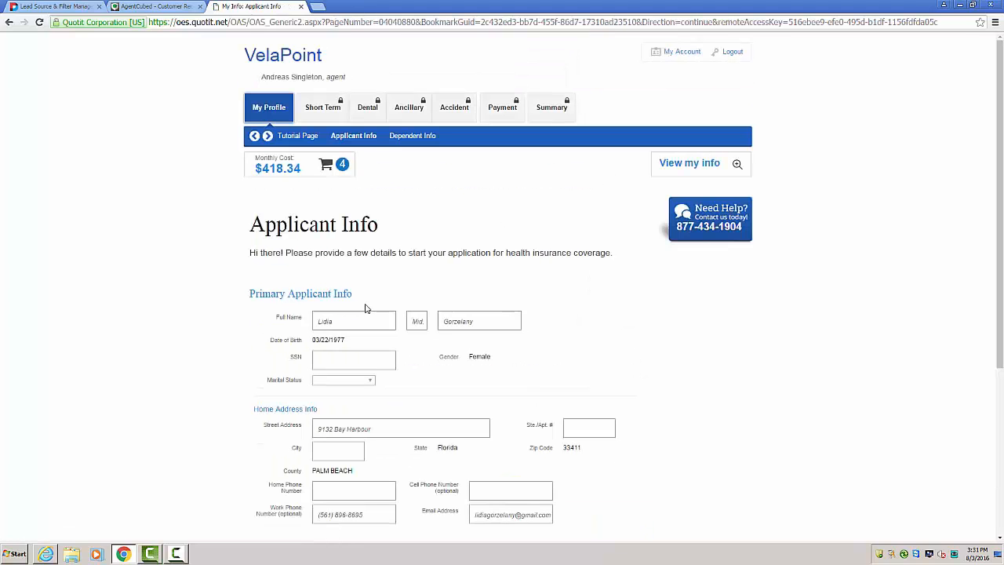
# Step: Enter the primary applicant's Social Security number and set the marital status to Single
pyautogui.scroll(-1, 373, 301)
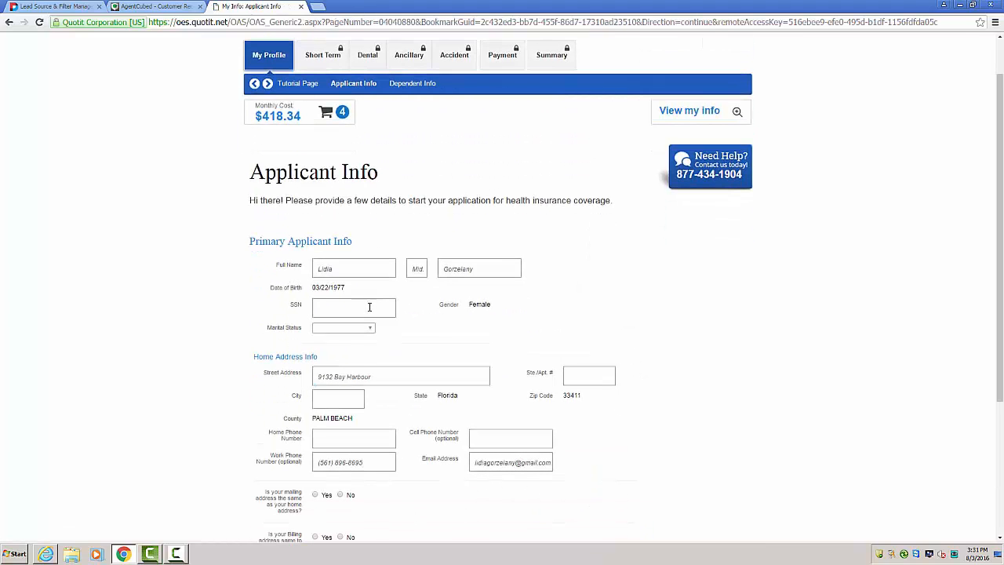
pyautogui.click(370, 307)
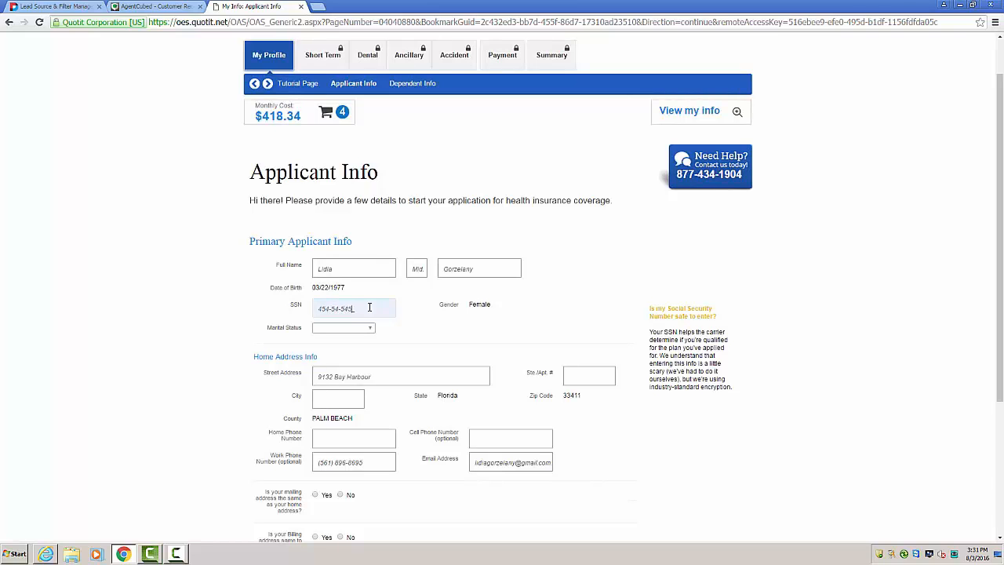
pyautogui.click(368, 329)
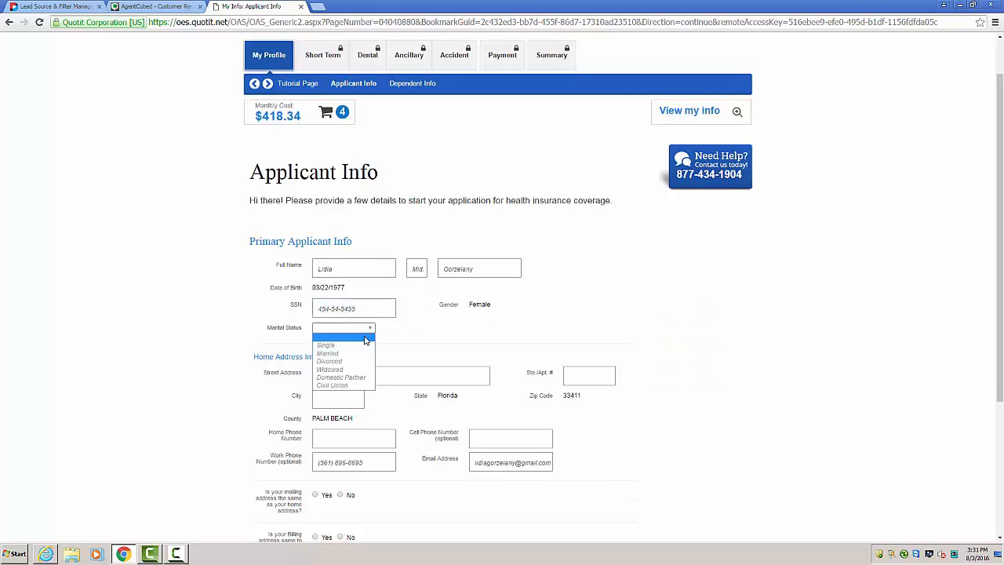
pyautogui.click(372, 346)
# Step: Answer Yes for mailing address same as home, billing address same as home and U.S. citizenship, and submit the applicant form
pyautogui.scroll(-3, 396, 354)
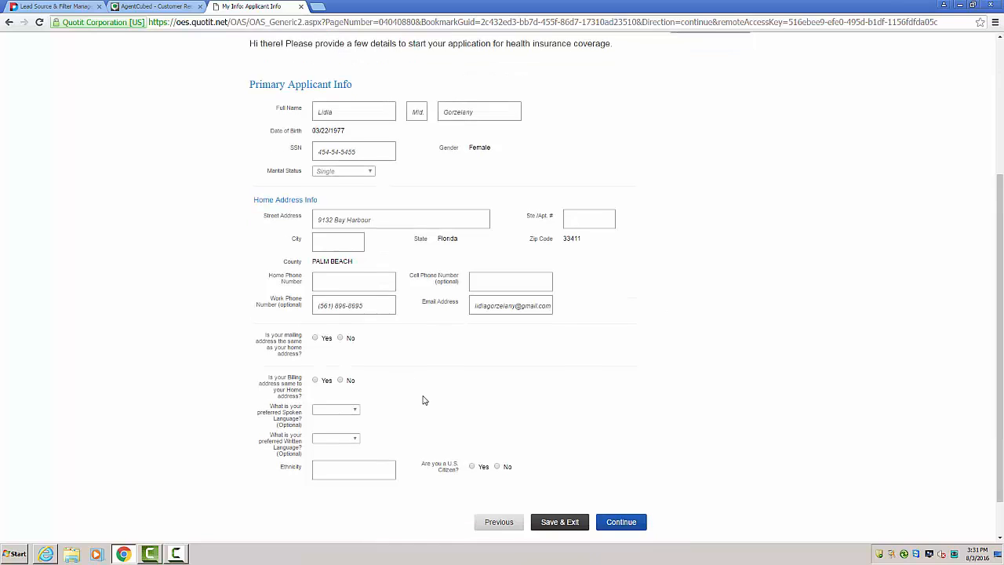
pyautogui.click(314, 290)
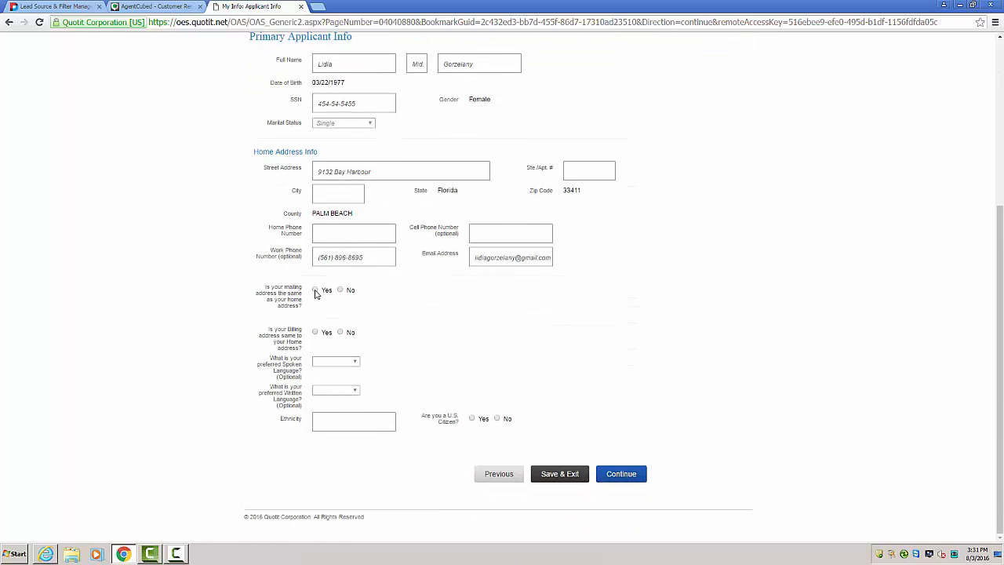
pyautogui.click(316, 333)
pyautogui.click(471, 418)
pyautogui.click(627, 480)
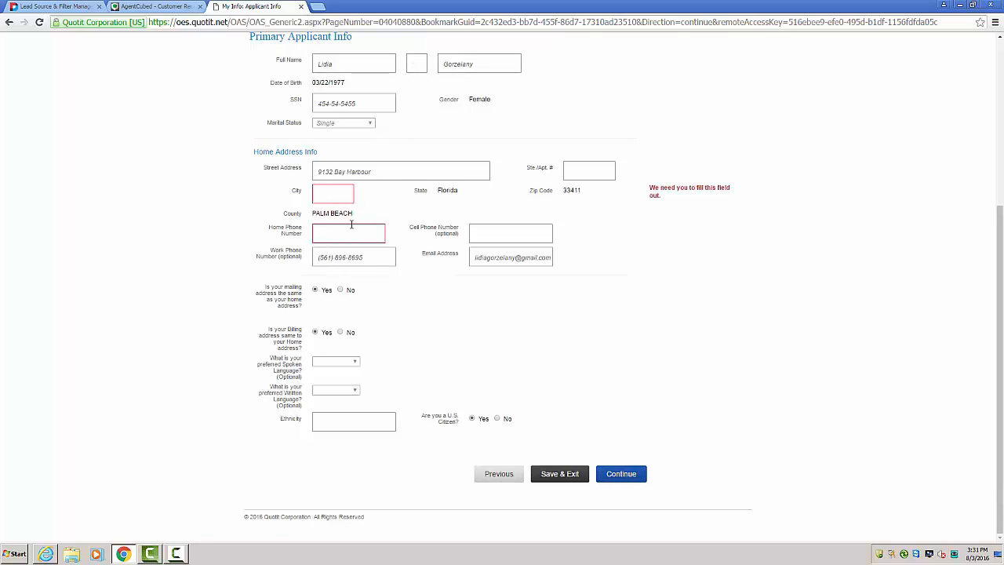
# Step: Fill in the applicant's required city and home phone number, and continue to the short-term section
pyautogui.click(335, 197)
pyautogui.click(375, 195)
pyautogui.write('Palm Beach')
pyautogui.press('Tab')
pyautogui.write('4545454545')
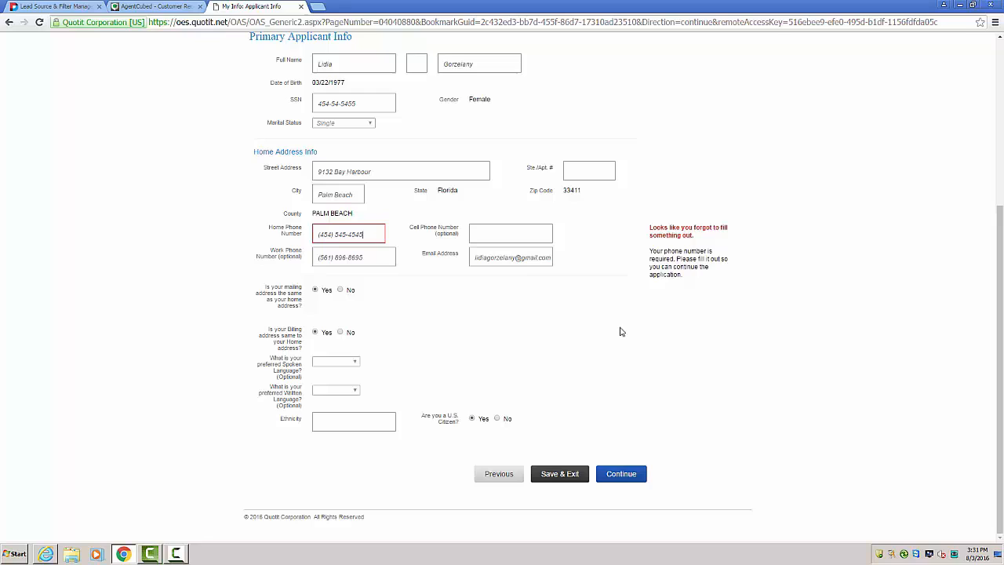
pyautogui.click(621, 473)
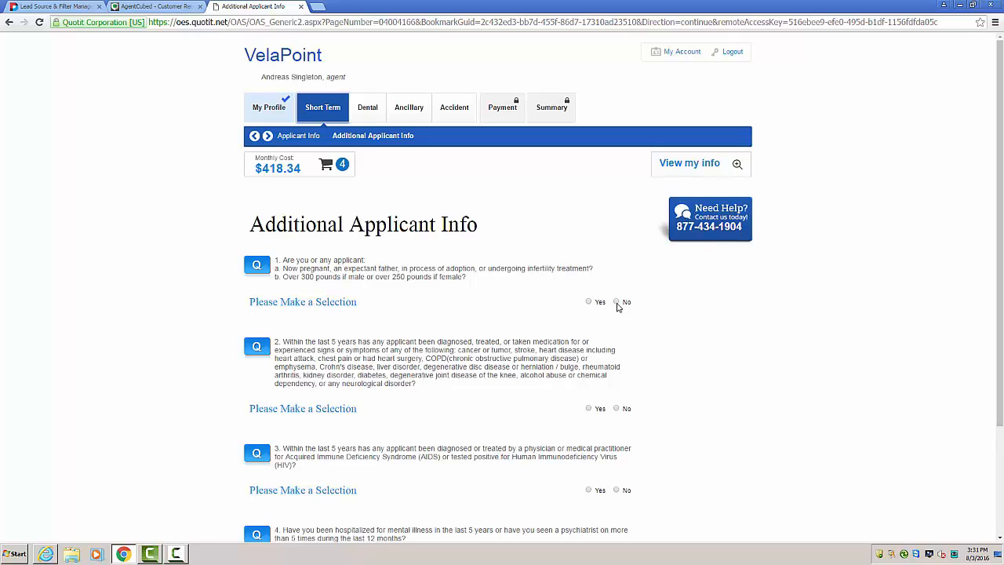
# Step: Answer No to all four short-term health questions and continue to the dental section
pyautogui.click(617, 302)
pyautogui.scroll(-1, 635, 341)
pyautogui.click(618, 356)
pyautogui.scroll(-2, 632, 384)
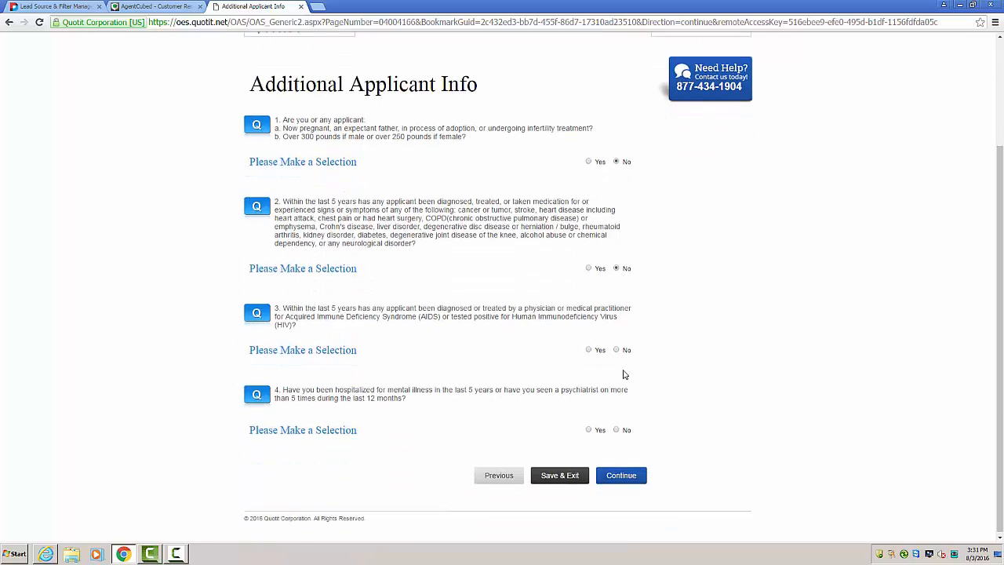
pyautogui.click(618, 348)
pyautogui.click(617, 428)
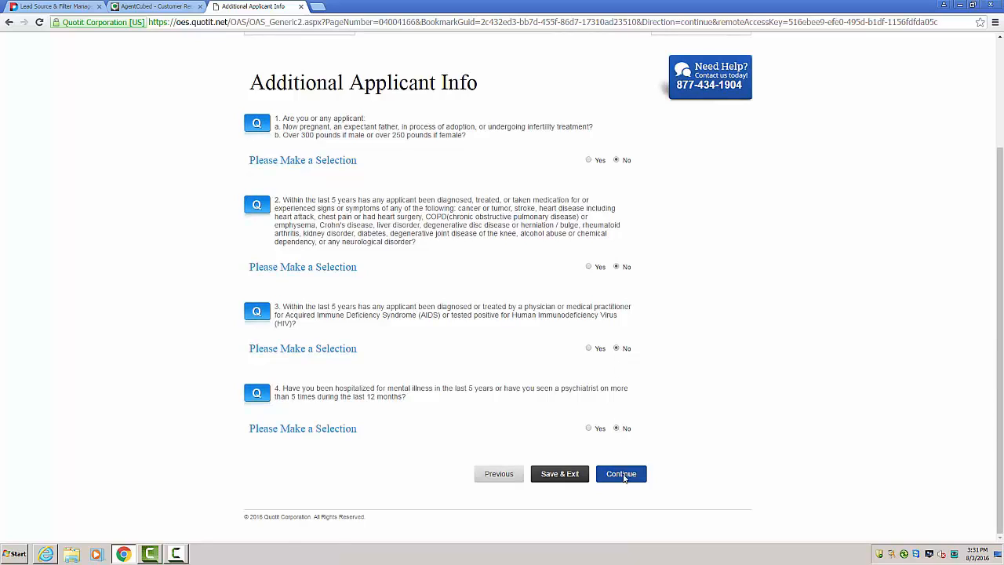
pyautogui.click(621, 475)
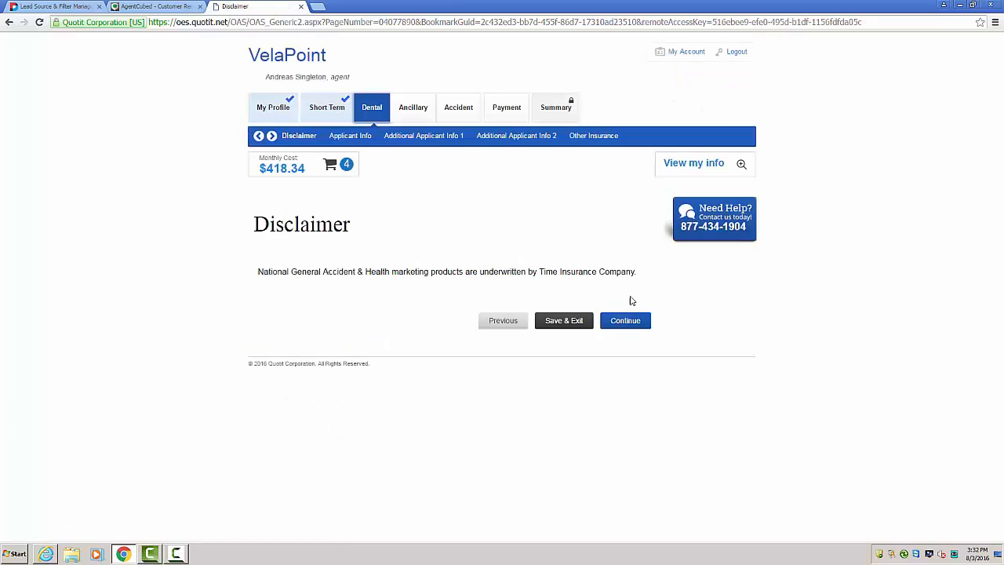
# Step: Complete the dental section by accepting the disclaimer, agreeing Yes to the statement and answering No to other dental insurance
pyautogui.click(625, 322)
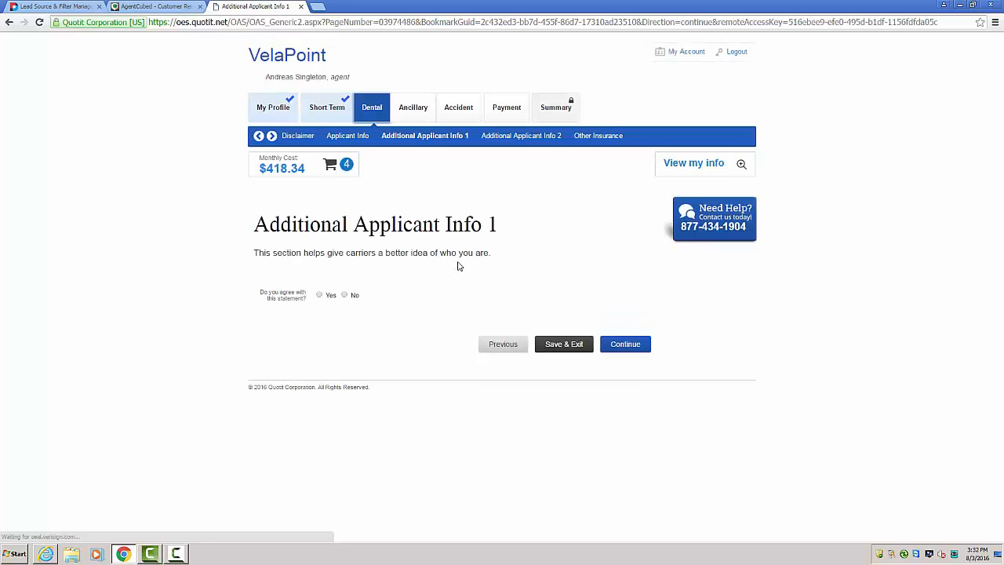
pyautogui.click(319, 295)
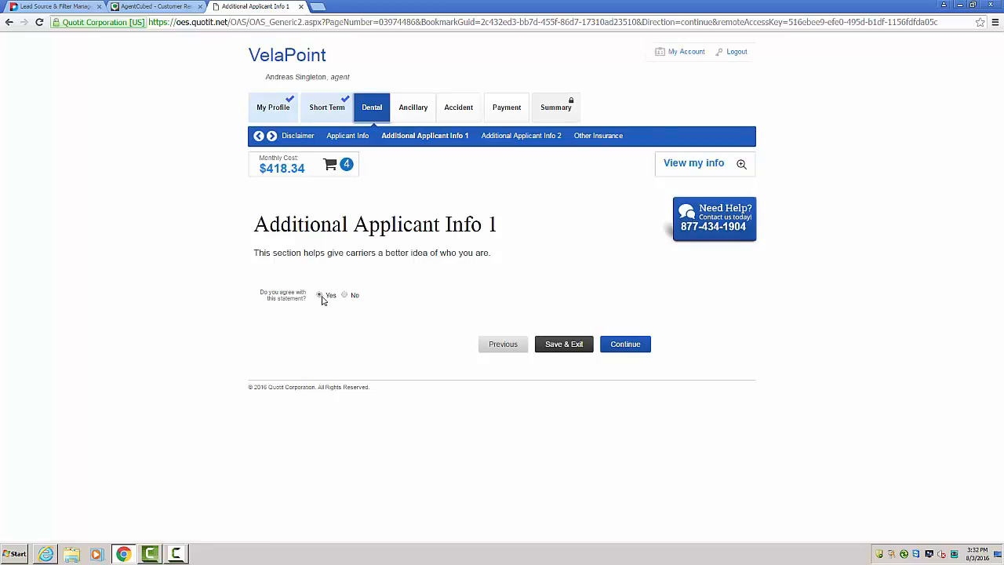
pyautogui.click(625, 342)
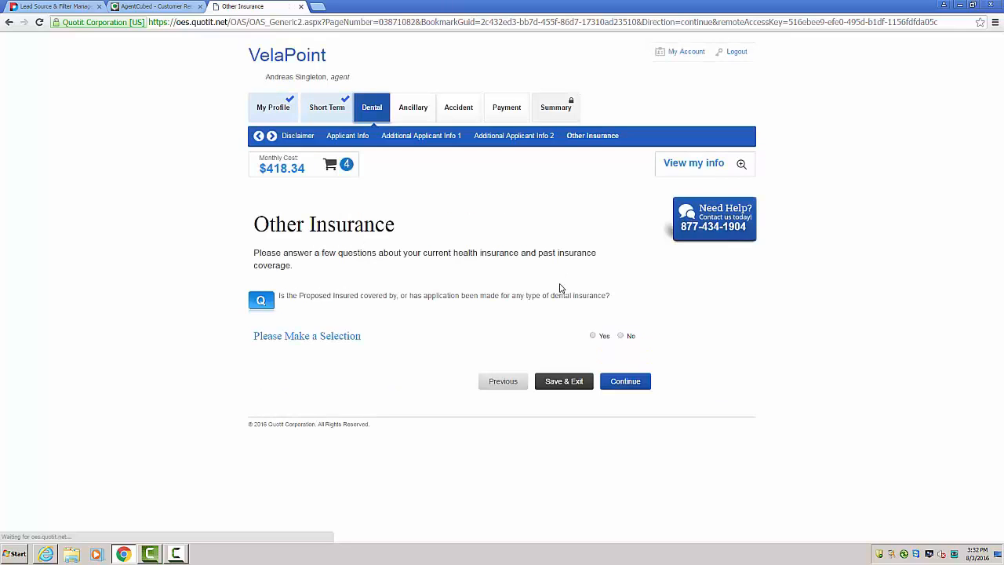
pyautogui.click(620, 336)
pyautogui.click(626, 383)
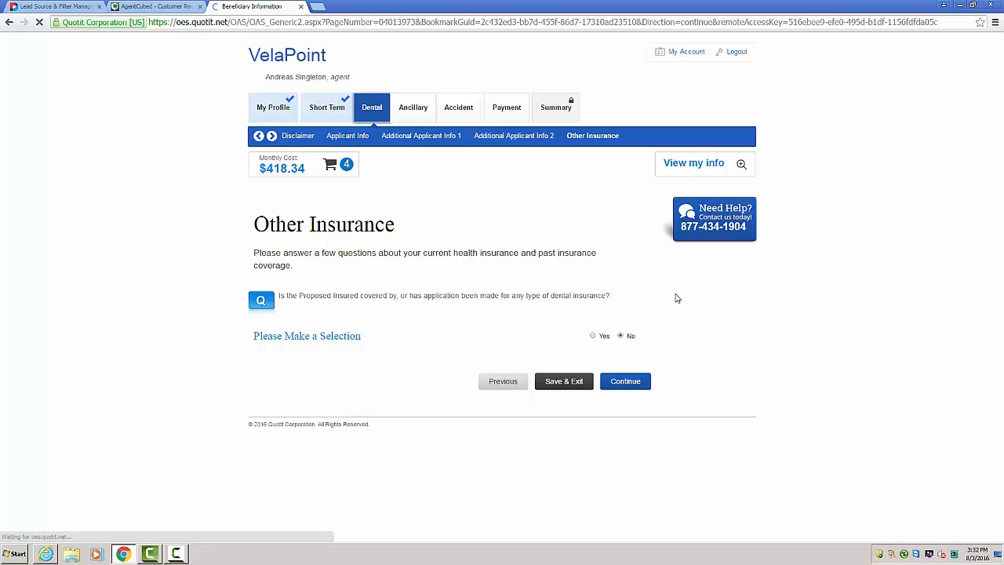
# Step: Enter "none" for the ancillary plan's beneficiary name and relationship to applicant, and continue to the accident section
pyautogui.click(454, 274)
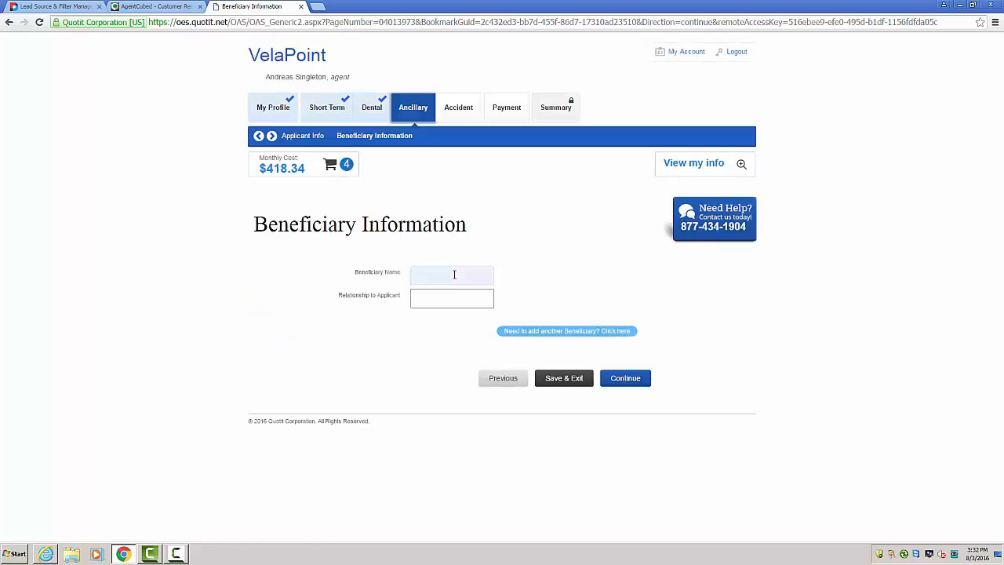
pyautogui.write('none')
pyautogui.press('Tab')
pyautogui.write('none')
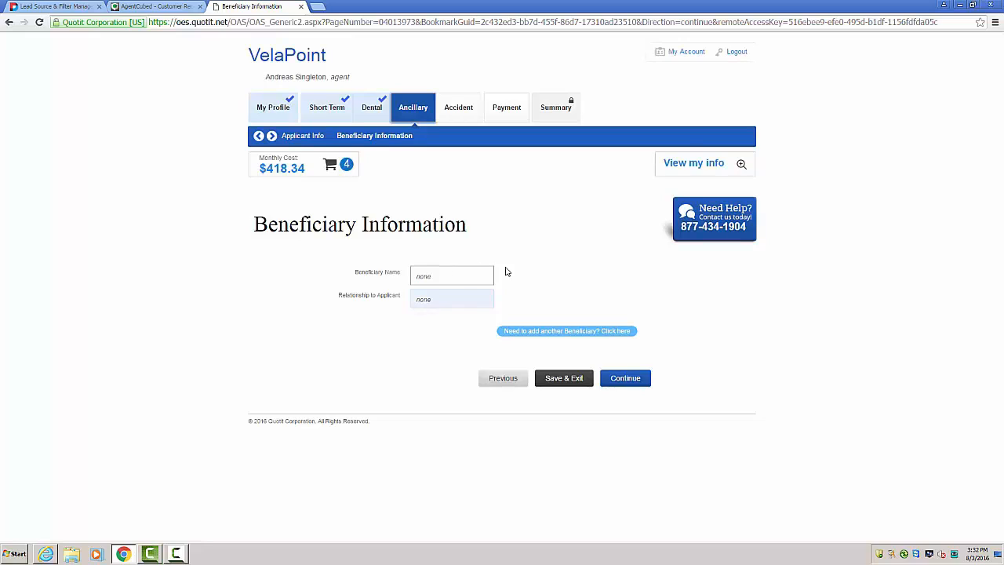
pyautogui.click(631, 376)
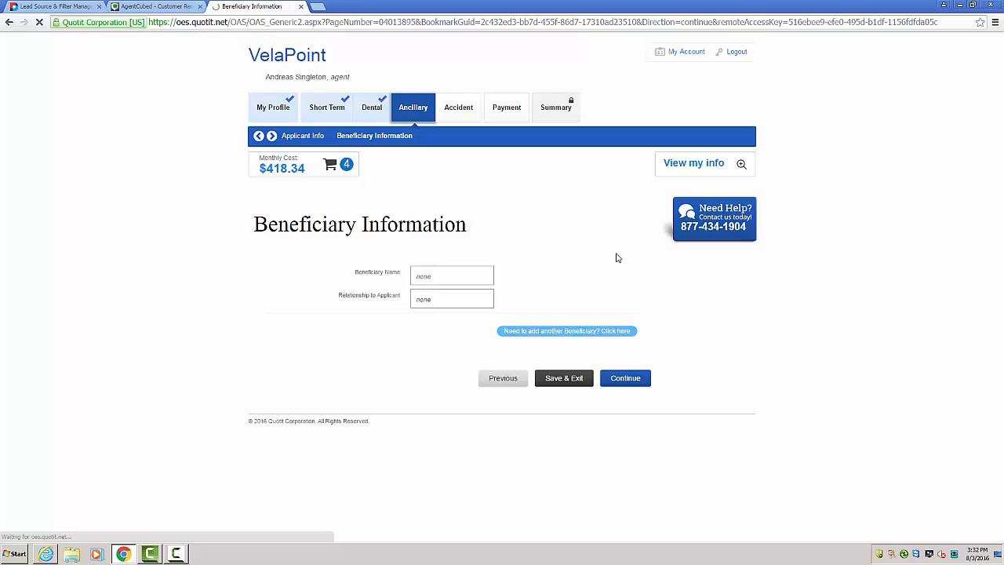
# Step: Enter "none" for the accident plan's beneficiary name and relationship to applicant, and continue to payment
pyautogui.click(449, 272)
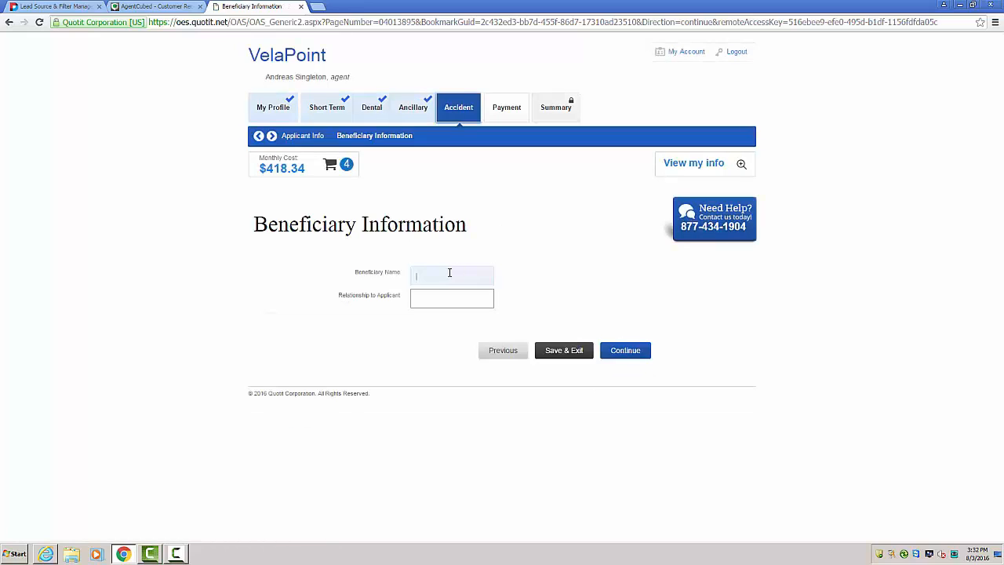
pyautogui.write('none')
pyautogui.press('Tab')
pyautogui.write('none')
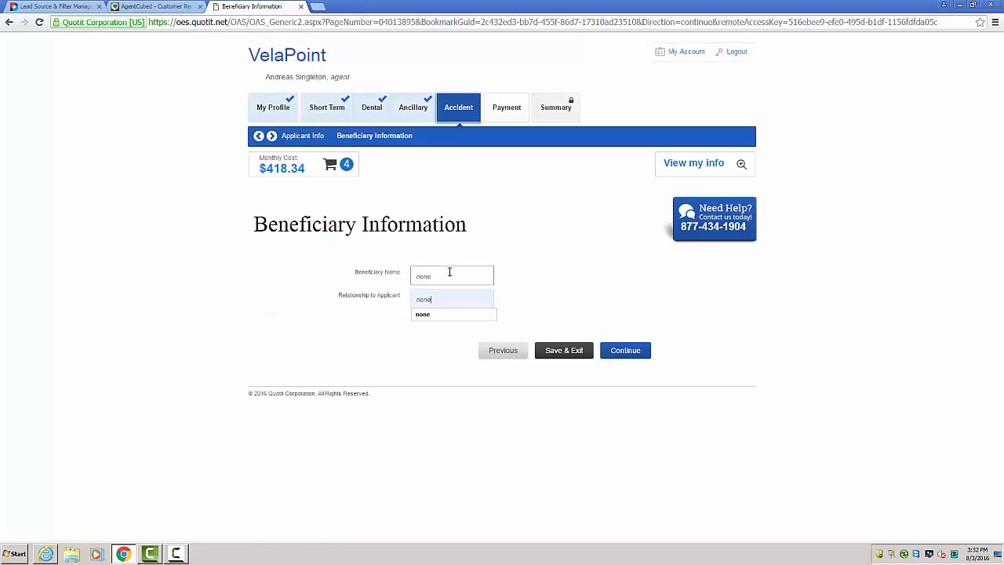
pyautogui.click(622, 350)
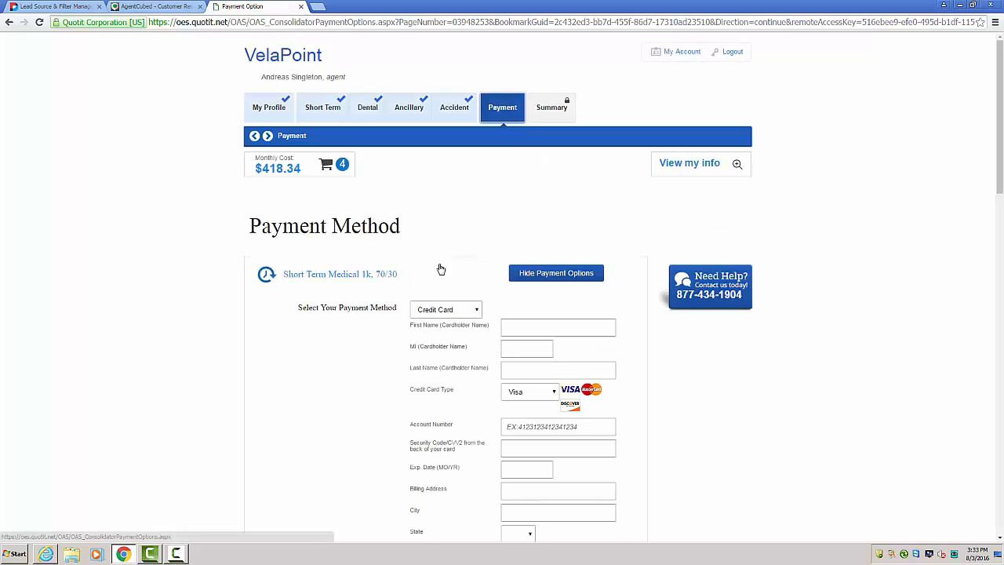
# Step: Examine the payment method options for the short-term, dental, accident and AD&D plans
pyautogui.scroll(-2, 243, 225)
pyautogui.scroll(-8, 200, 215)
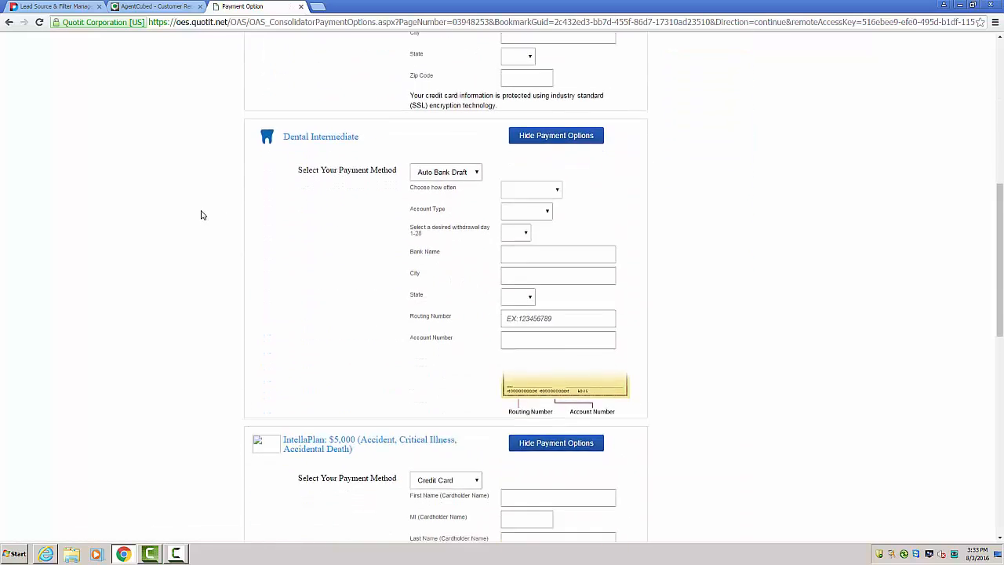
pyautogui.scroll(-4, 201, 215)
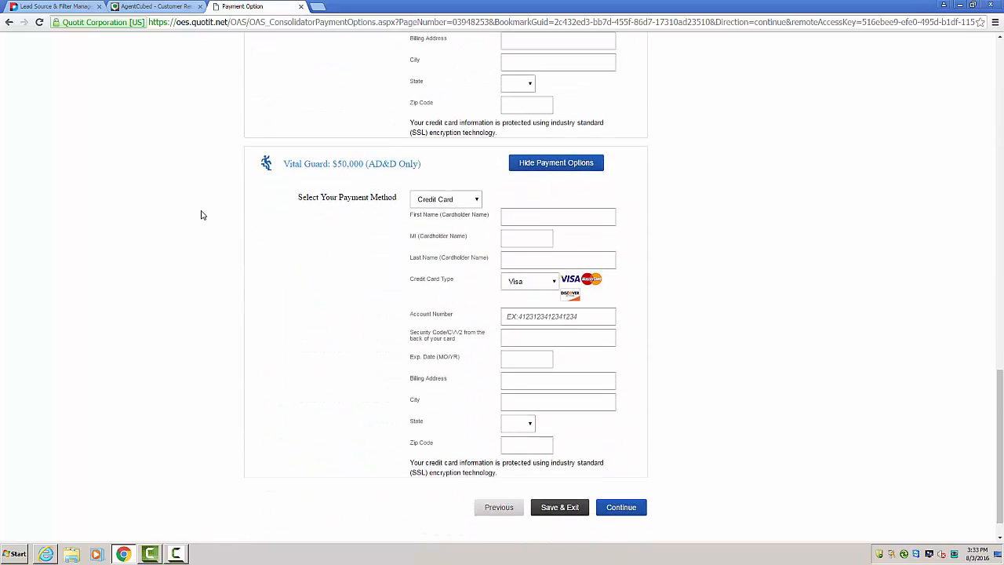
# Step: Examine the short-term plan's payment method choices and the payment forms of the dental, IntellaPlan and Vital Guard plans
pyautogui.scroll(12, 219, 229)
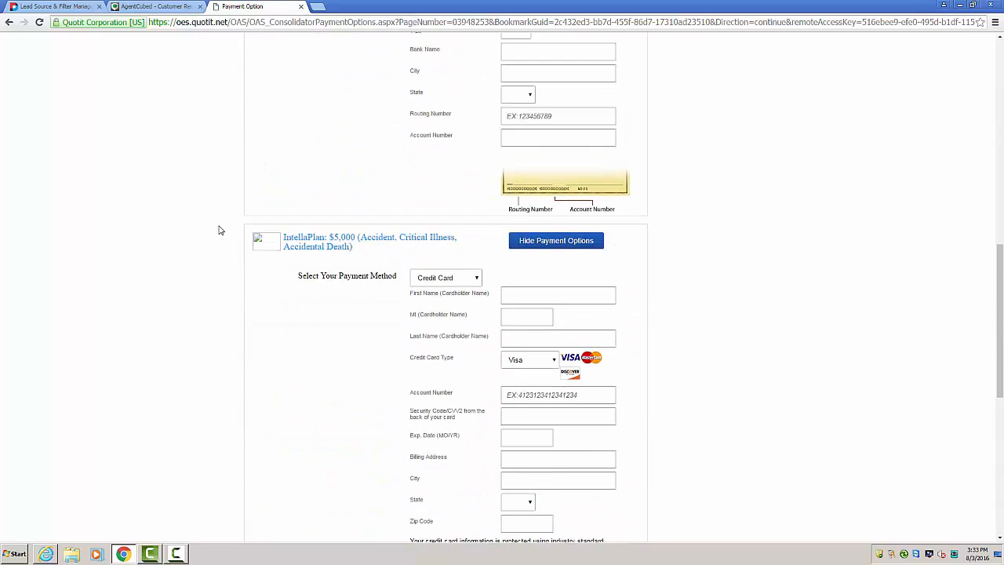
pyautogui.scroll(3, 221, 232)
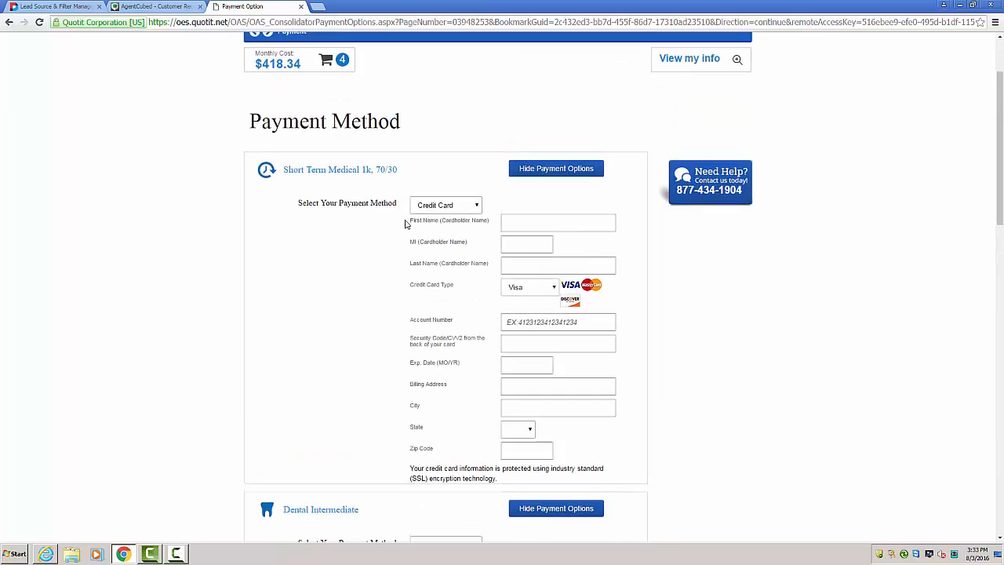
pyautogui.click(445, 205)
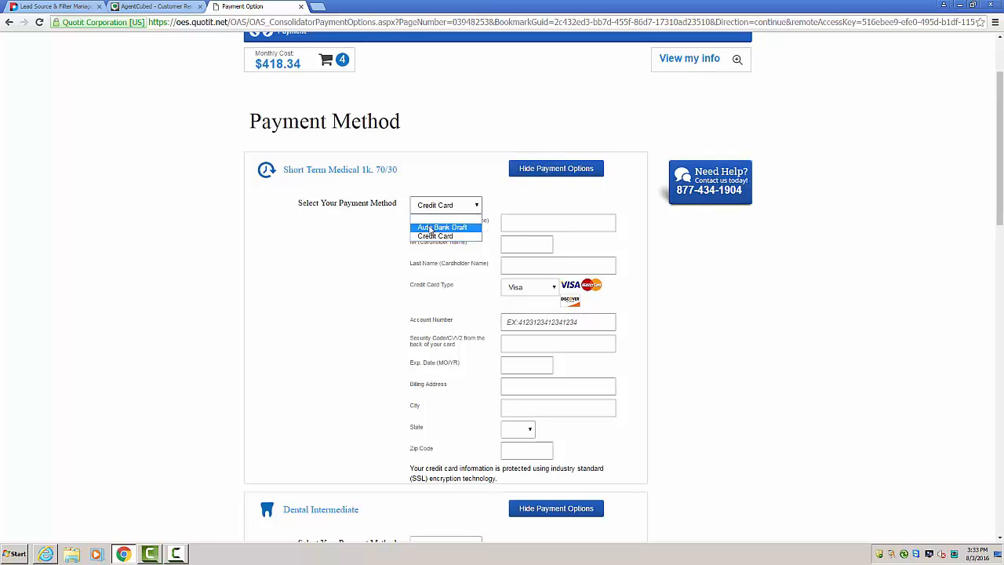
pyautogui.click(384, 248)
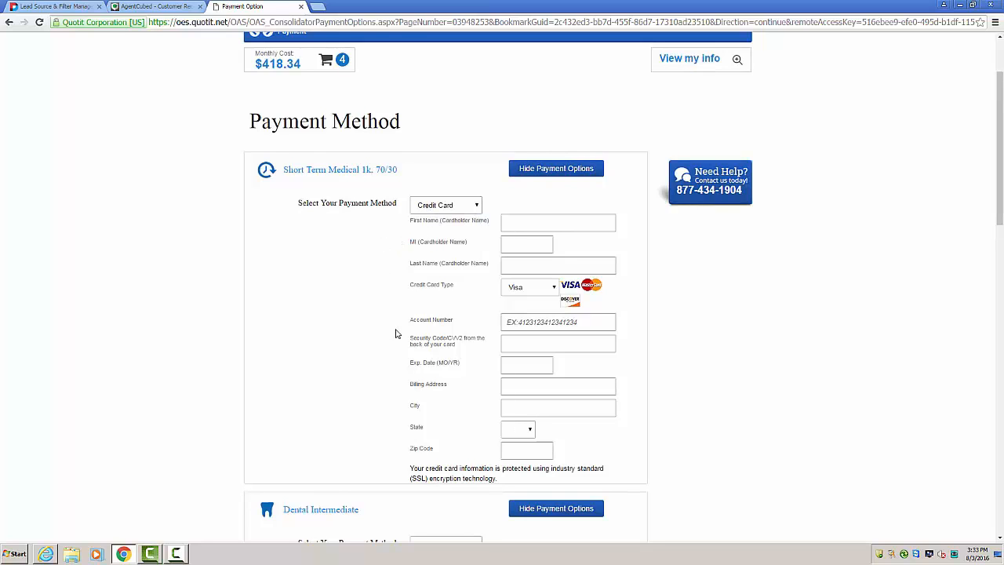
pyautogui.scroll(-2, 399, 333)
pyautogui.scroll(-2, 398, 332)
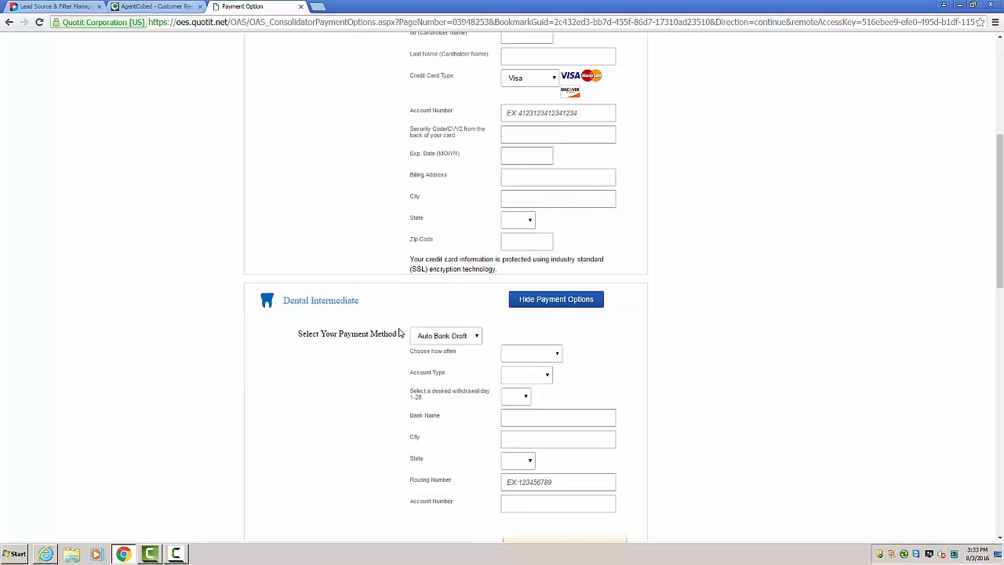
pyautogui.scroll(-6, 398, 333)
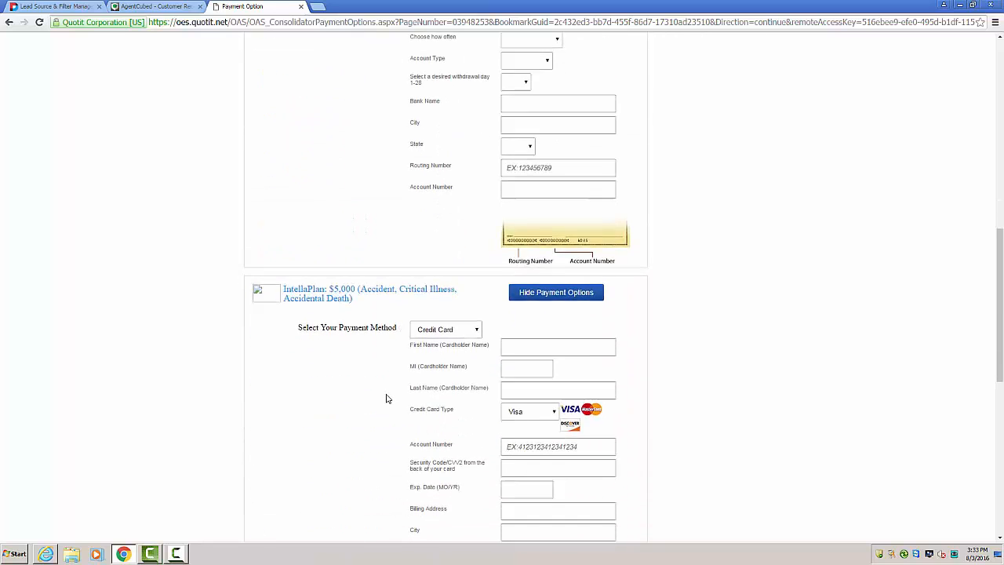
pyautogui.scroll(-4, 386, 398)
pyautogui.scroll(-6, 386, 398)
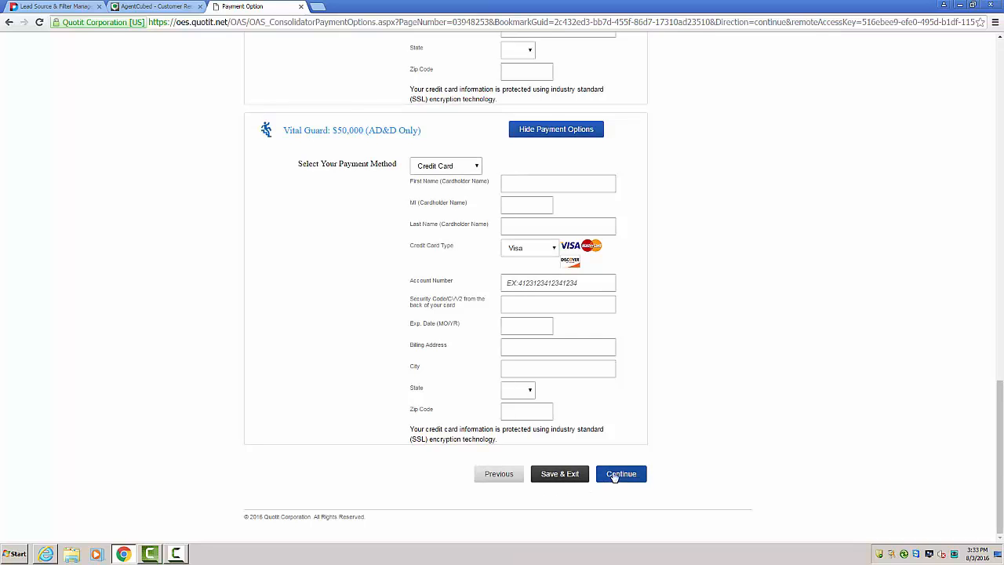
# Step: Save the application with the payment details left blank and exit to the account dashboard
pyautogui.scroll(15, 710, 461)
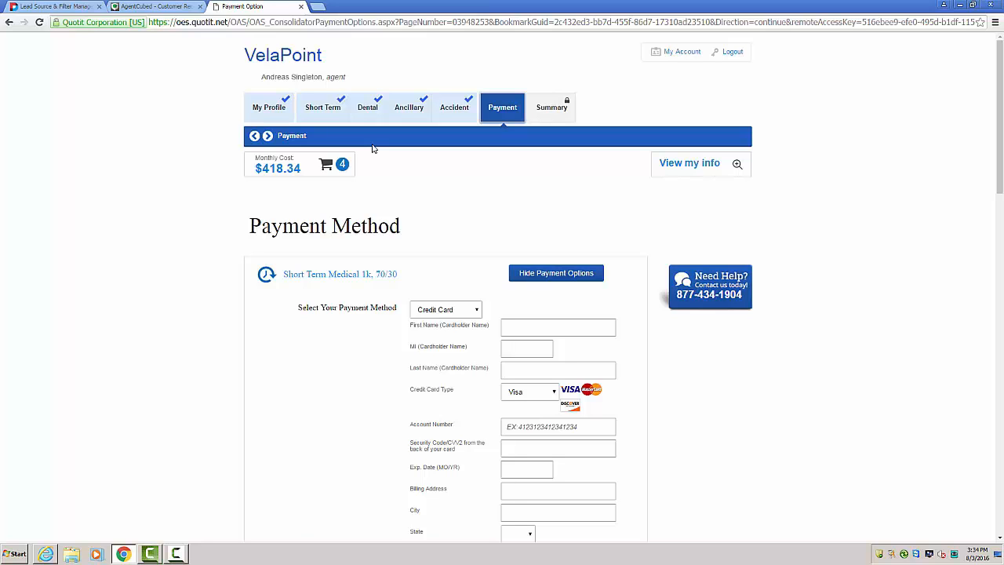
pyautogui.scroll(-7, 549, 360)
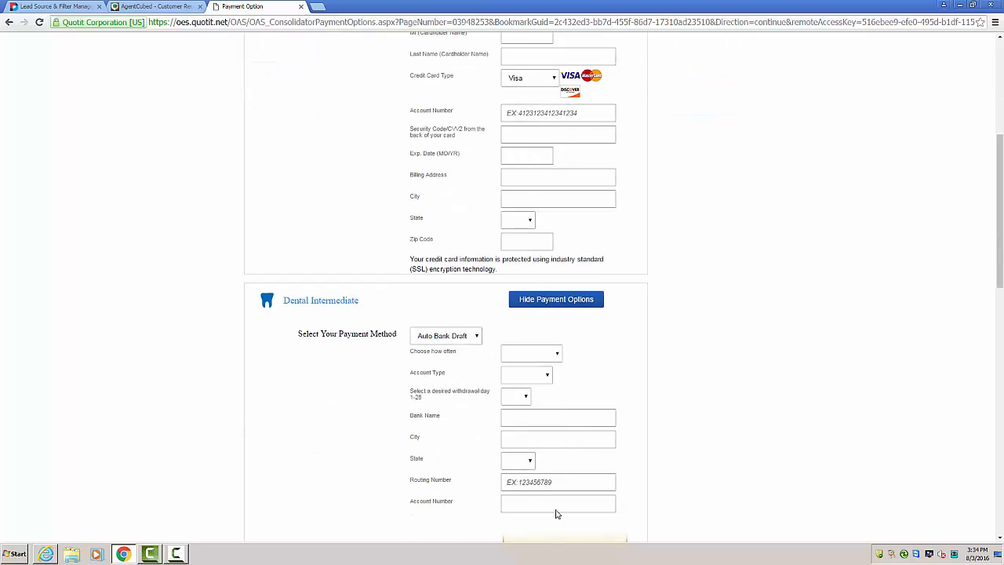
pyautogui.scroll(-8, 531, 498)
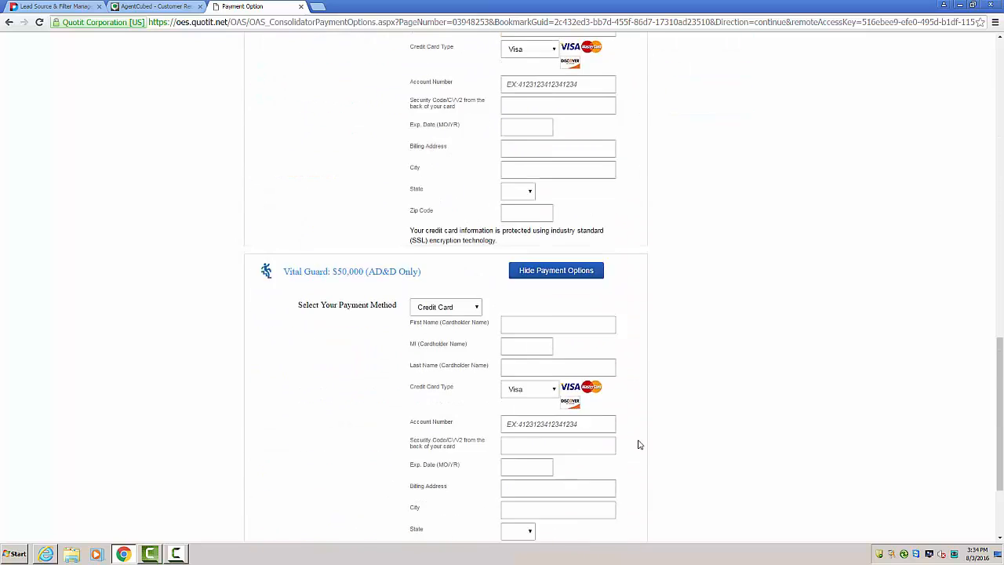
pyautogui.click(567, 473)
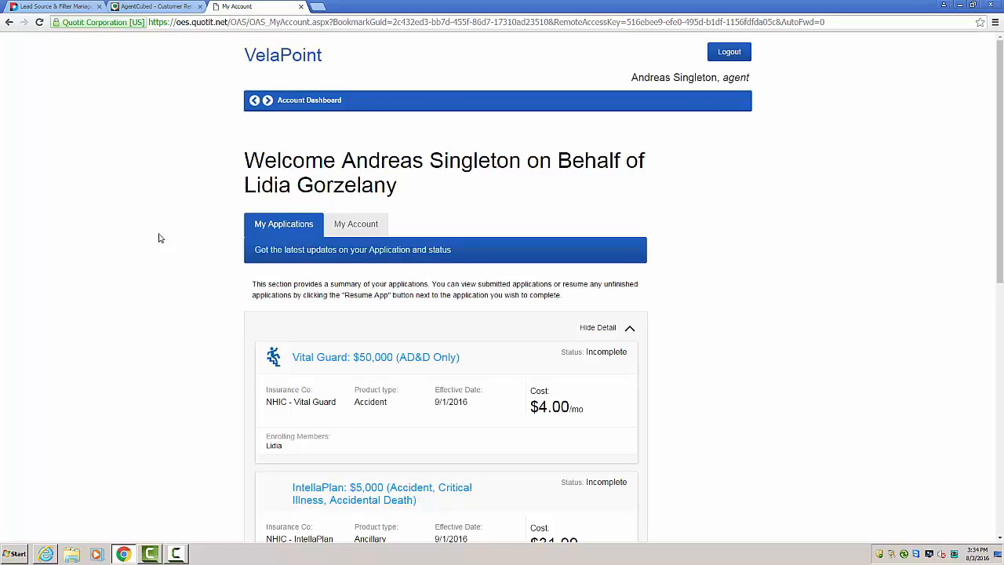
# Step: Examine the status, cost and resume option of the saved plan applications on the account dashboard
pyautogui.scroll(-2, 180, 340)
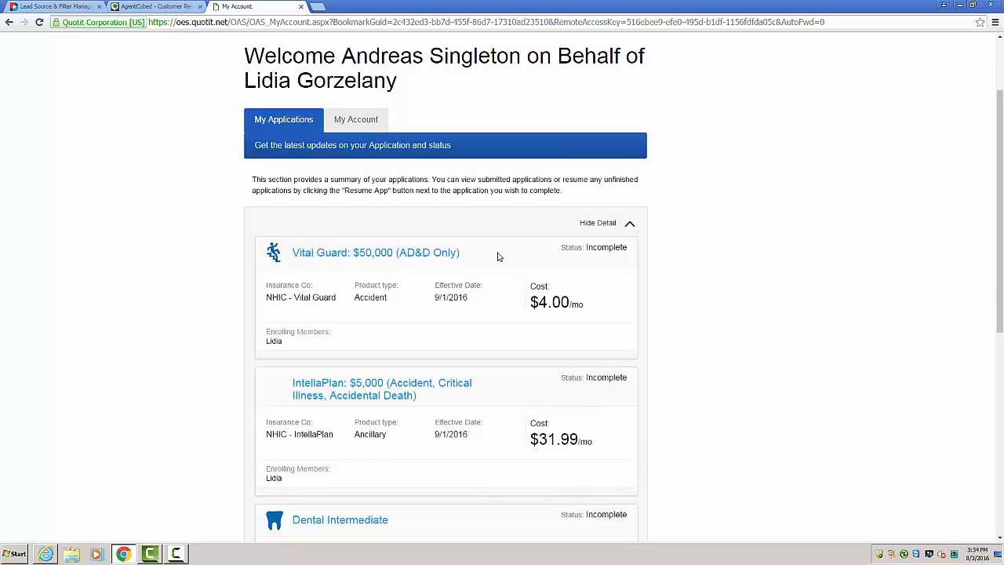
pyautogui.moveTo(563, 247); pyautogui.dragTo(636, 249)
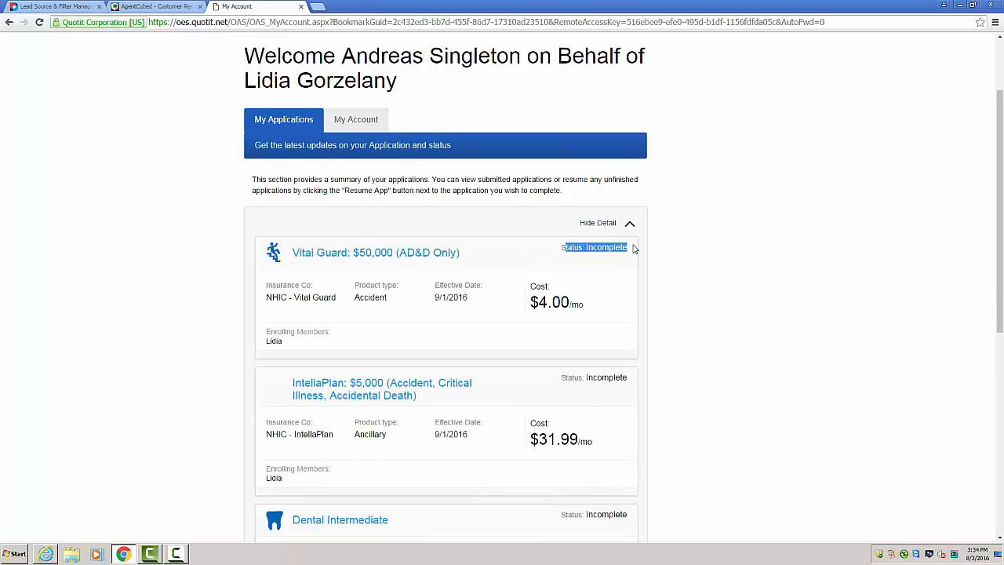
pyautogui.scroll(-3, 680, 285)
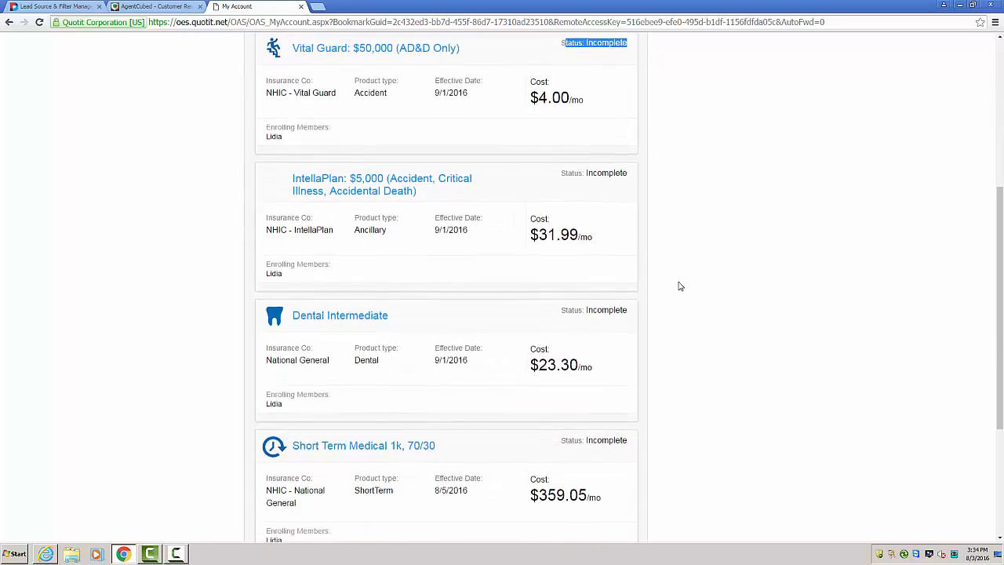
pyautogui.scroll(-2, 626, 326)
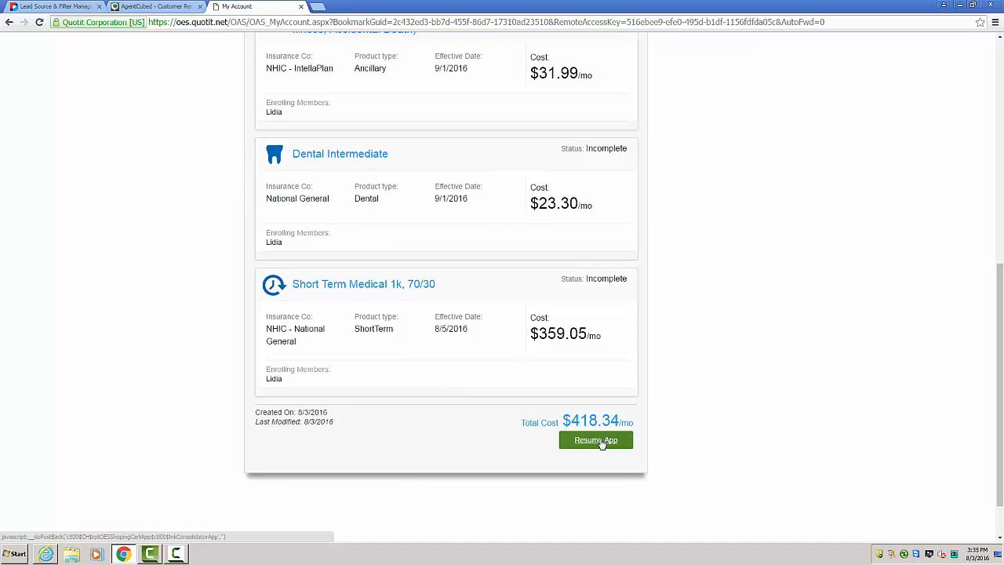
pyautogui.scroll(5, 734, 426)
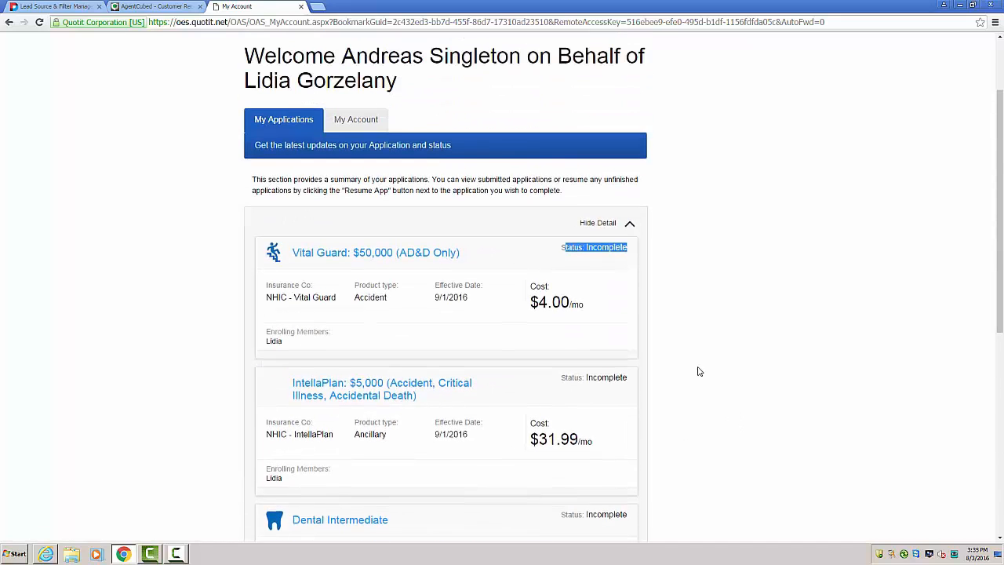
pyautogui.moveTo(627, 247)
pyautogui.mouseDown()
pyautogui.moveTo(561, 249)
pyautogui.moveTo(632, 251)
pyautogui.mouseUp()
pyautogui.scroll(-5, 688, 332)
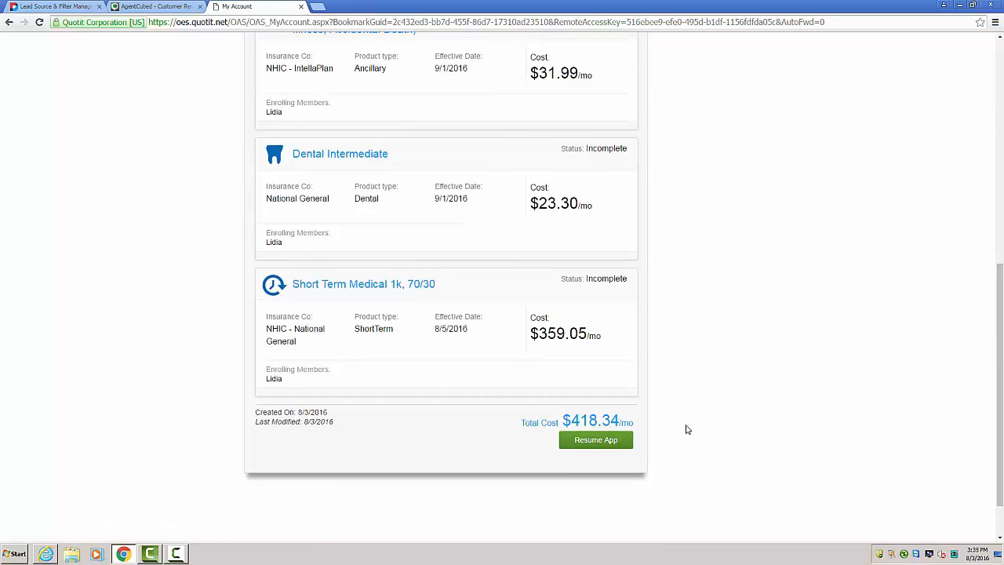
pyautogui.scroll(3, 704, 381)
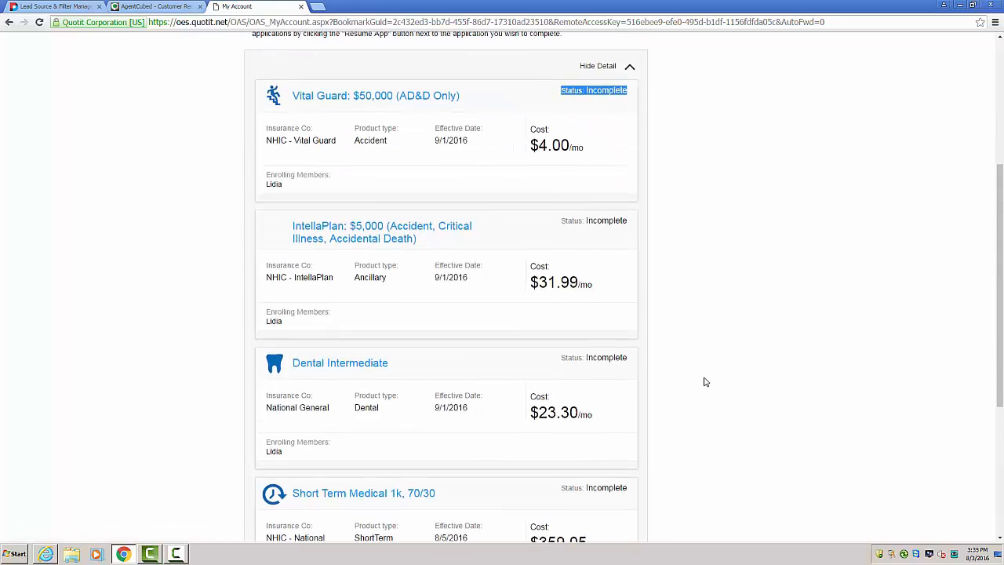
pyautogui.scroll(4, 704, 382)
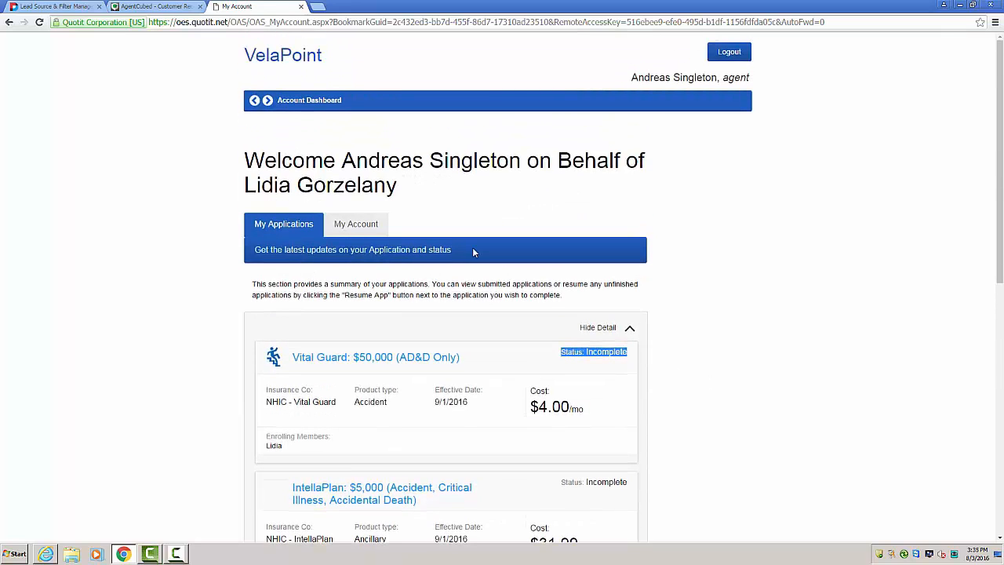
# Step: Close the account dashboard and start enrolling the on-exchange cart without supplying the last four SSN digits
pyautogui.click(301, 8)
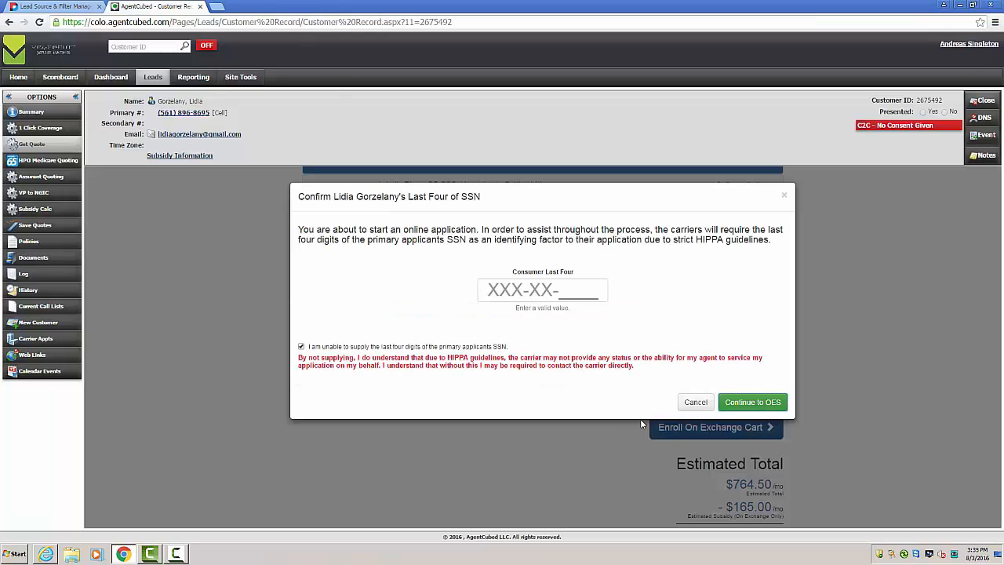
pyautogui.click(783, 196)
pyautogui.click(711, 428)
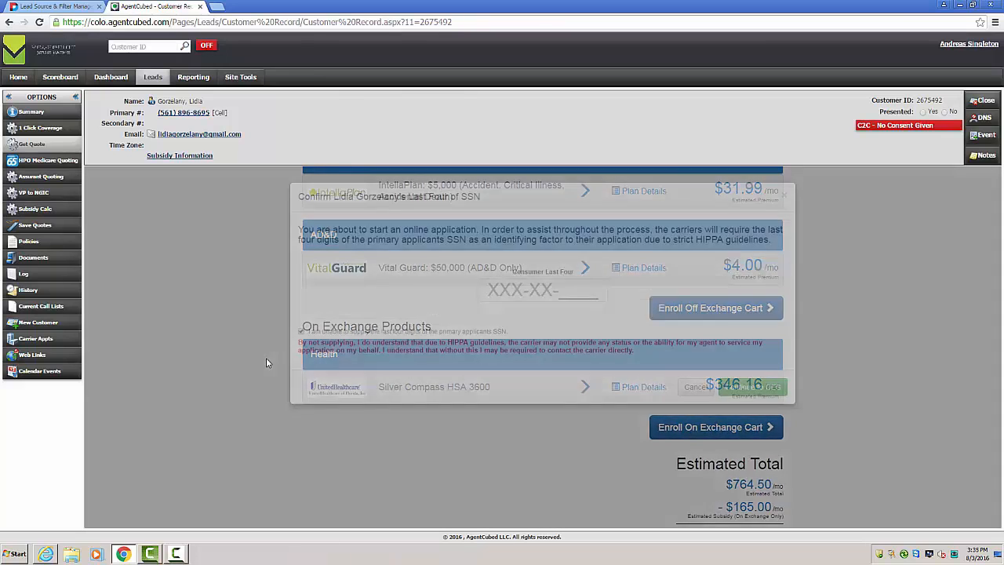
pyautogui.click(756, 386)
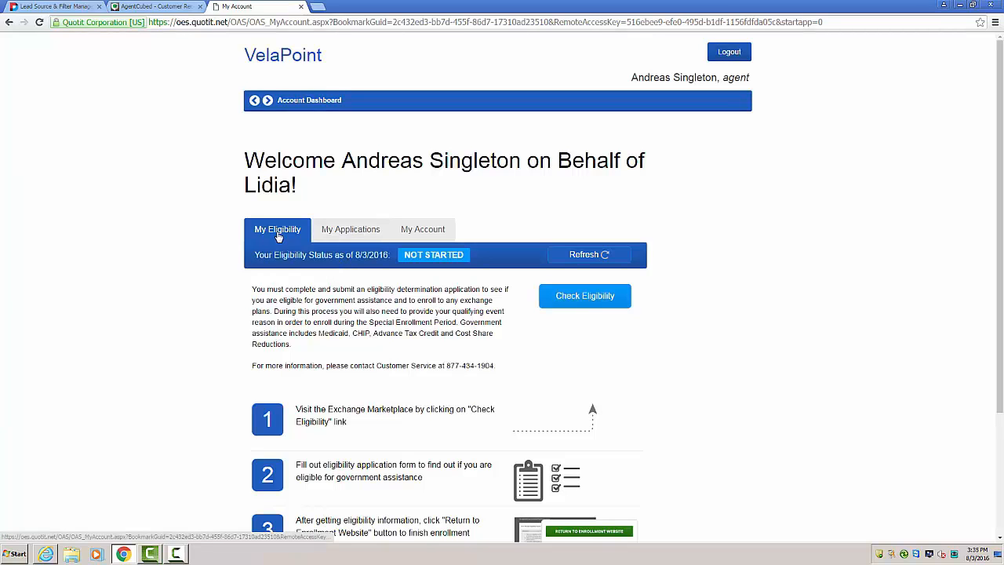
# Step: Review the three eligibility instructions and start the eligibility check on the exchange marketplace
pyautogui.scroll(-1, 283, 244)
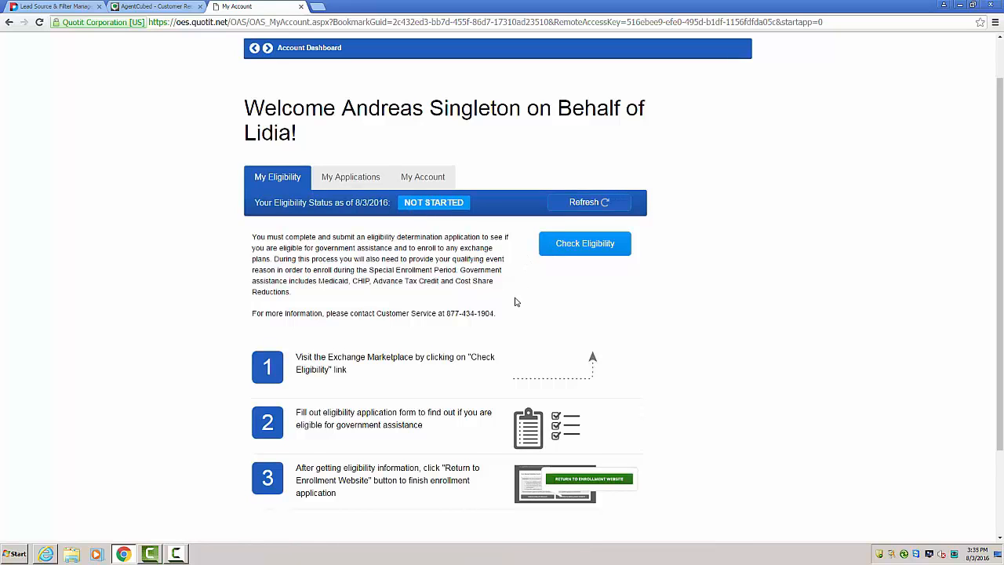
pyautogui.scroll(-1, 518, 291)
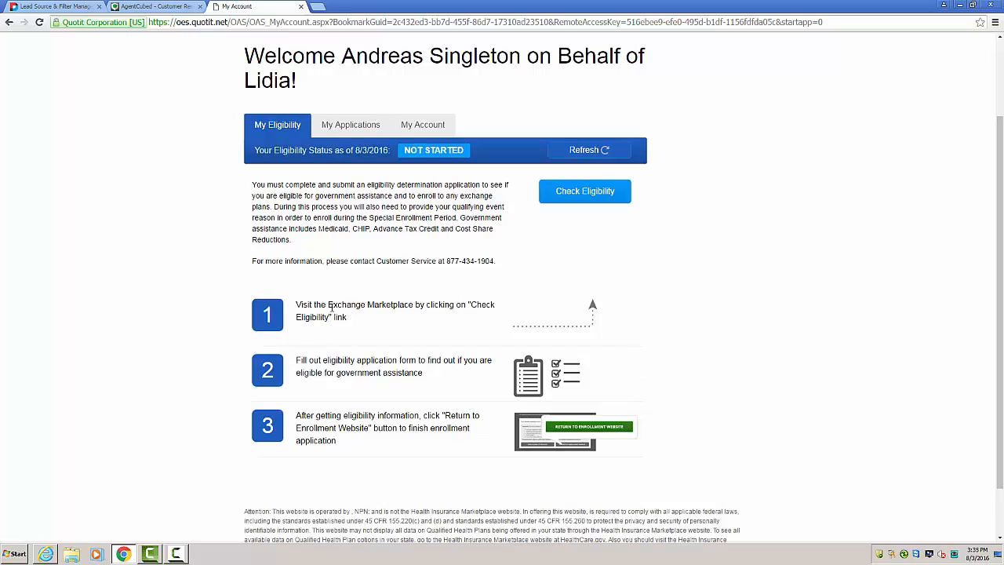
pyautogui.moveTo(330, 308); pyautogui.dragTo(403, 321)
pyautogui.click(403, 322)
pyautogui.click(566, 198)
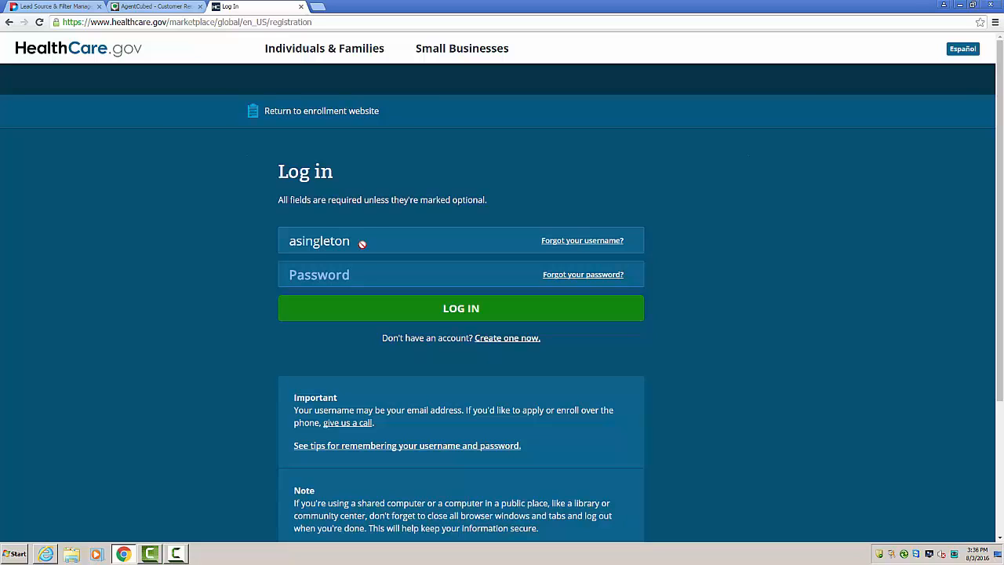
# Step: Return from HealthCare.gov to the enrollment website, switch back to the AgentCubed customer record and dismiss the SSN confirmation
pyautogui.click(335, 112)
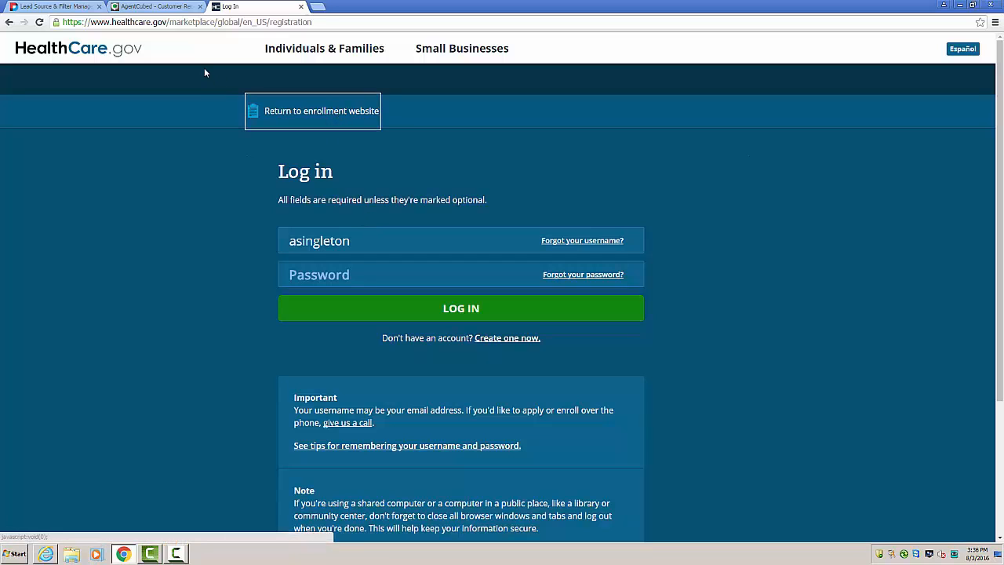
pyautogui.click(173, 6)
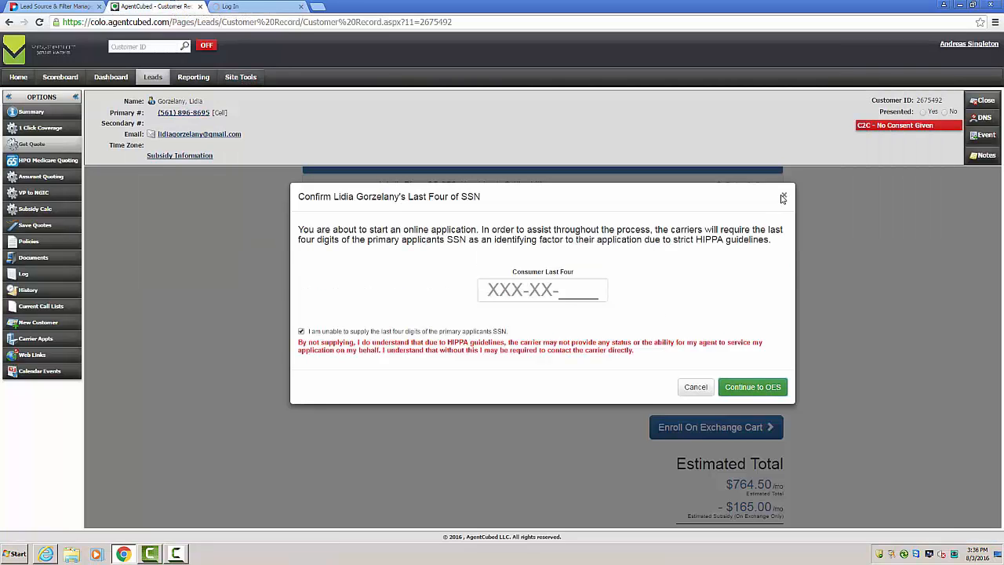
pyautogui.click(752, 387)
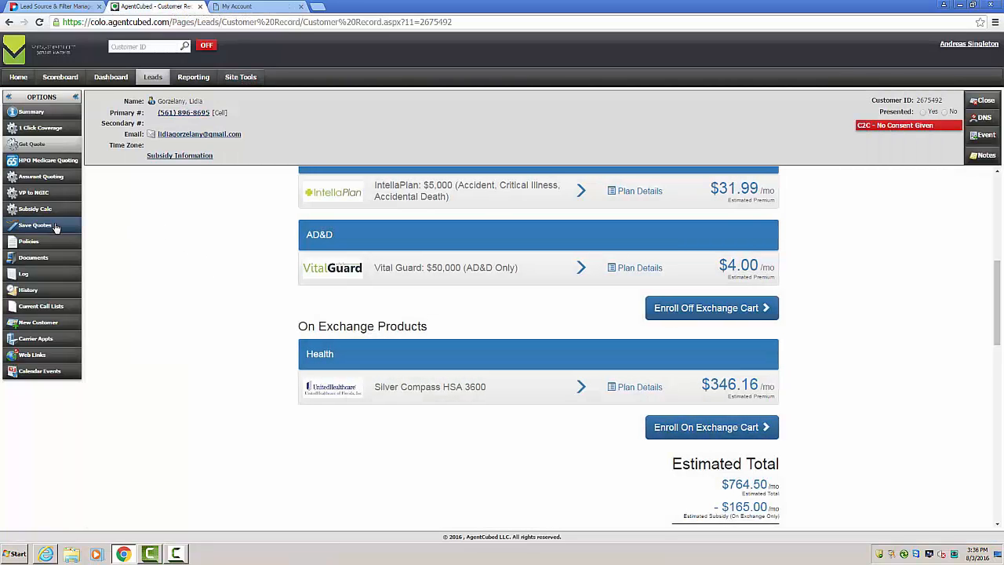
# Step: In the customer's policies, add the note "Needs to finish sig process." to the Dental Intermediate policy and close the notes
pyautogui.click(44, 243)
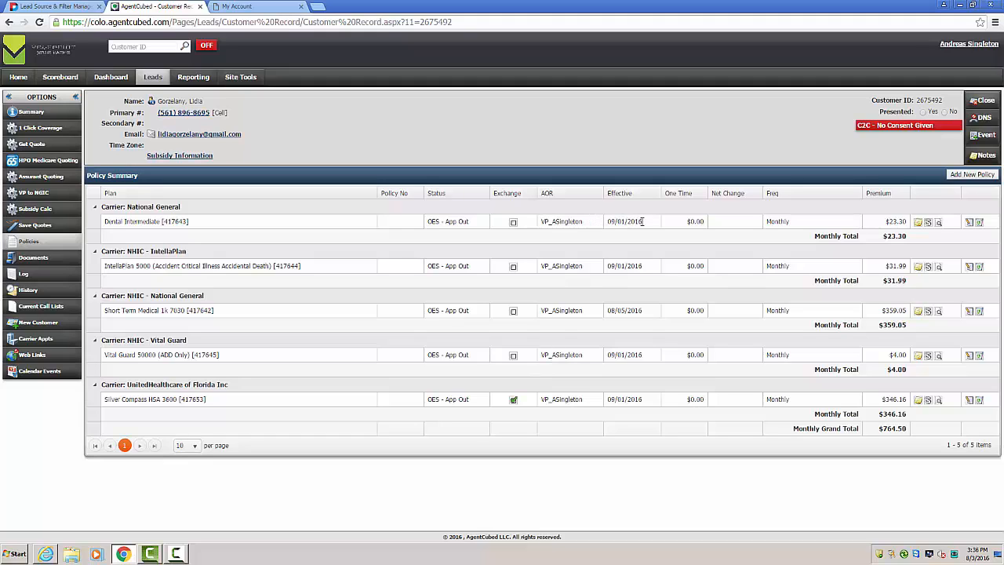
pyautogui.click(917, 222)
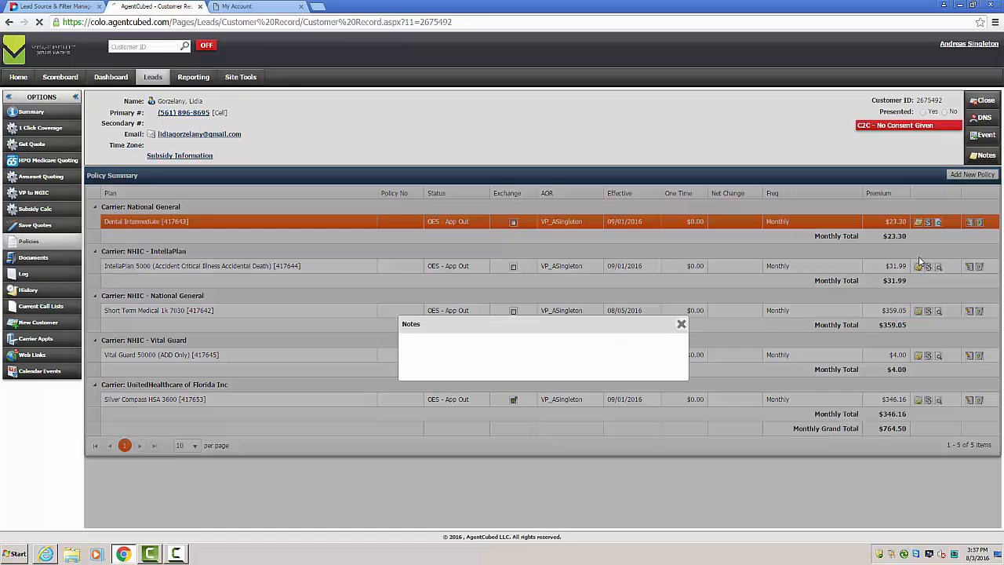
pyautogui.click(559, 337)
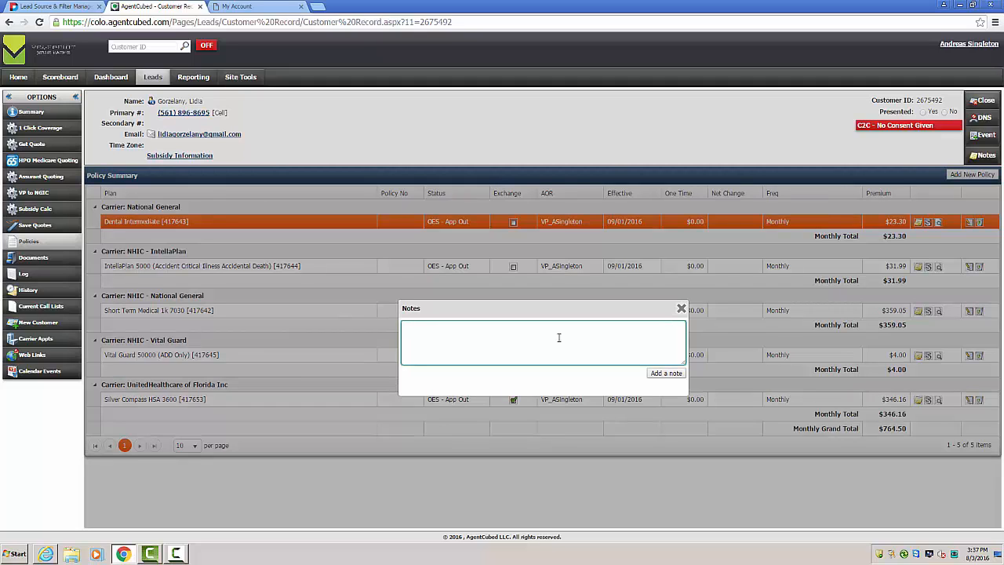
pyautogui.write('Needs to finish sig process.')
pyautogui.click(666, 373)
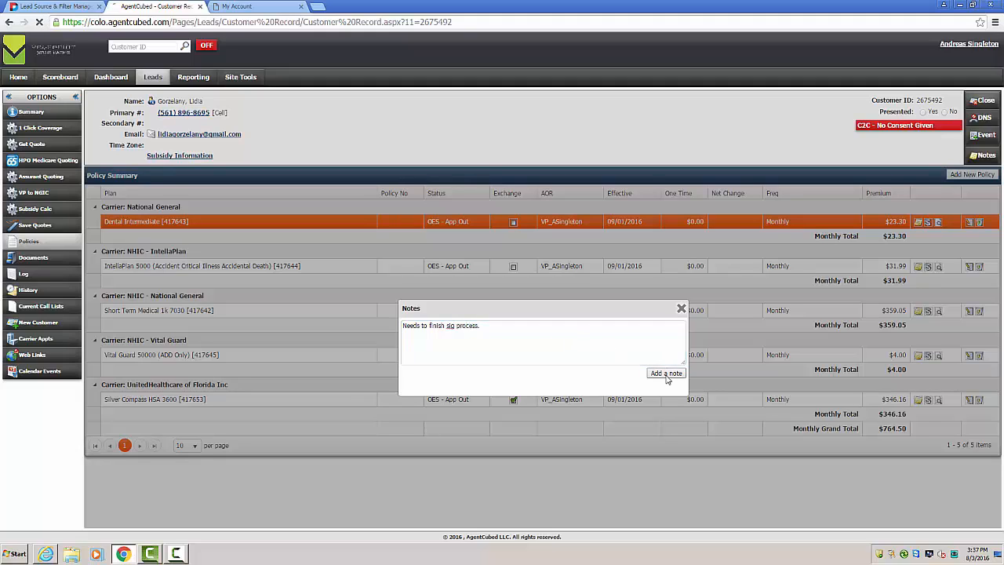
pyautogui.click(977, 157)
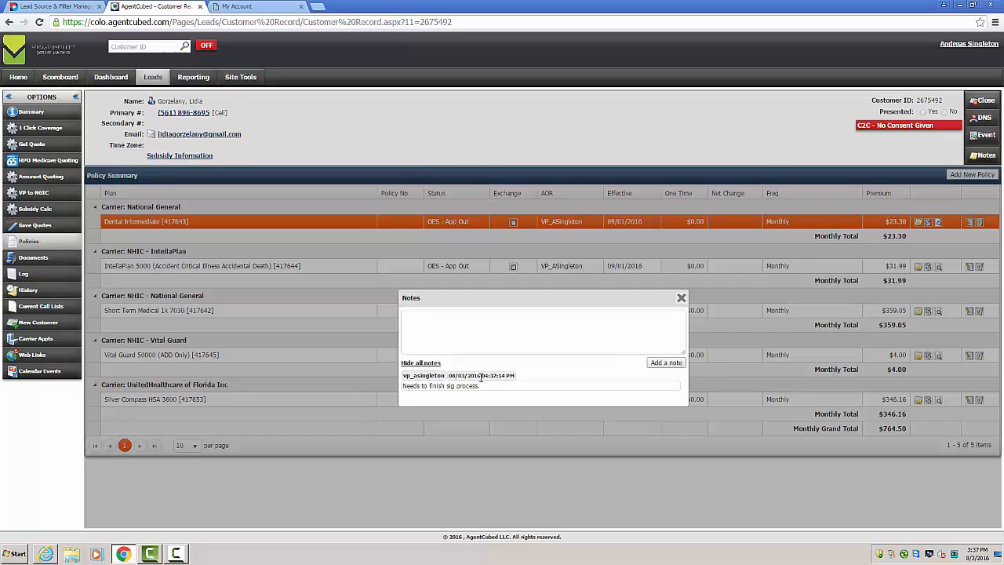
pyautogui.click(681, 301)
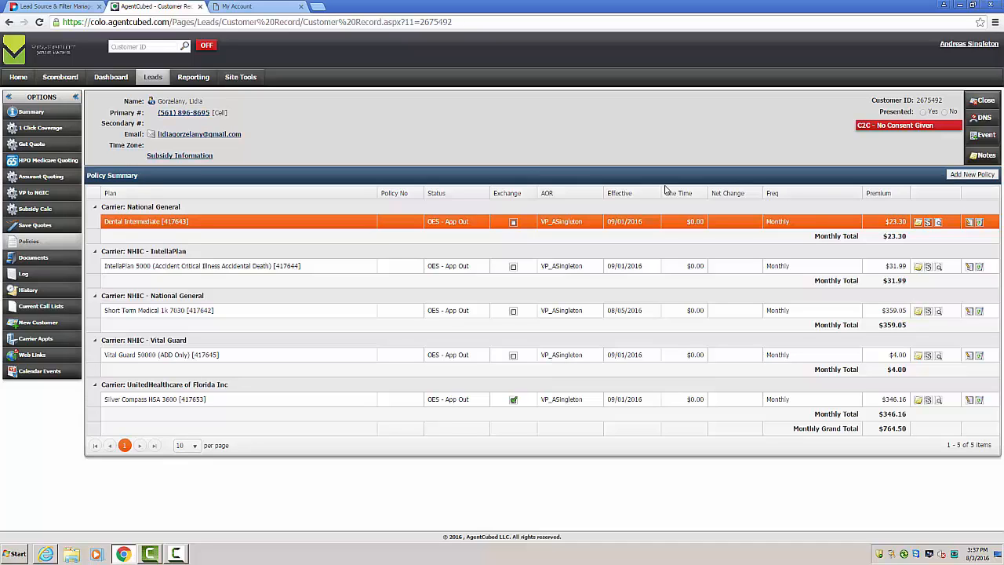
# Step: Start a new event for the customer dated 08/05/2016, keeping the Phone Follow Up type and the reminder on
pyautogui.click(982, 138)
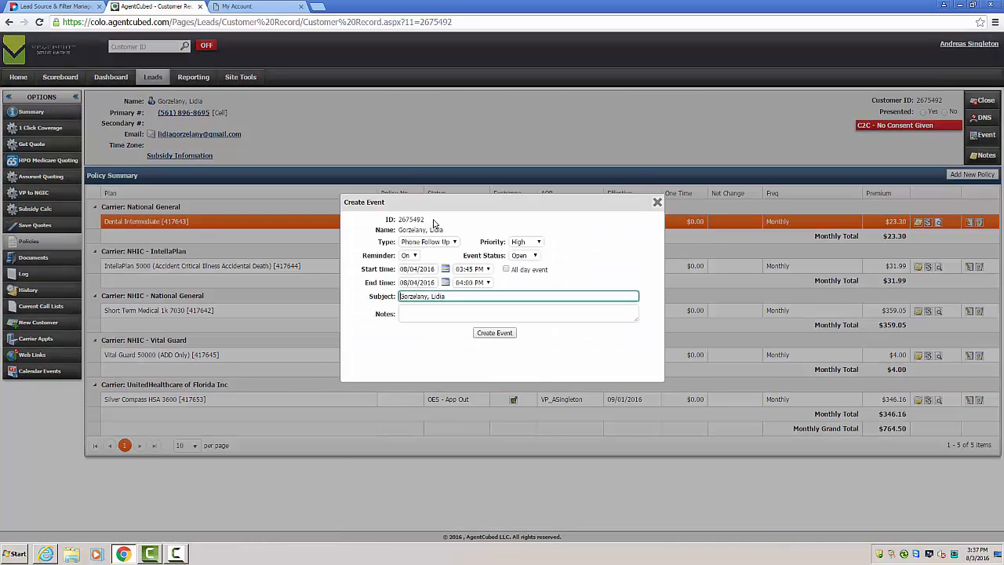
pyautogui.click(445, 268)
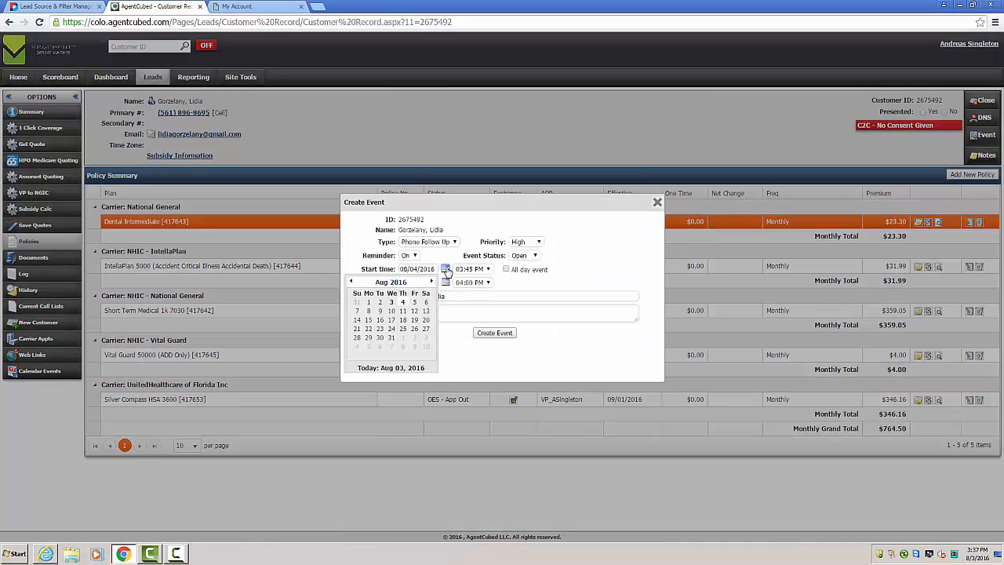
pyautogui.click(415, 303)
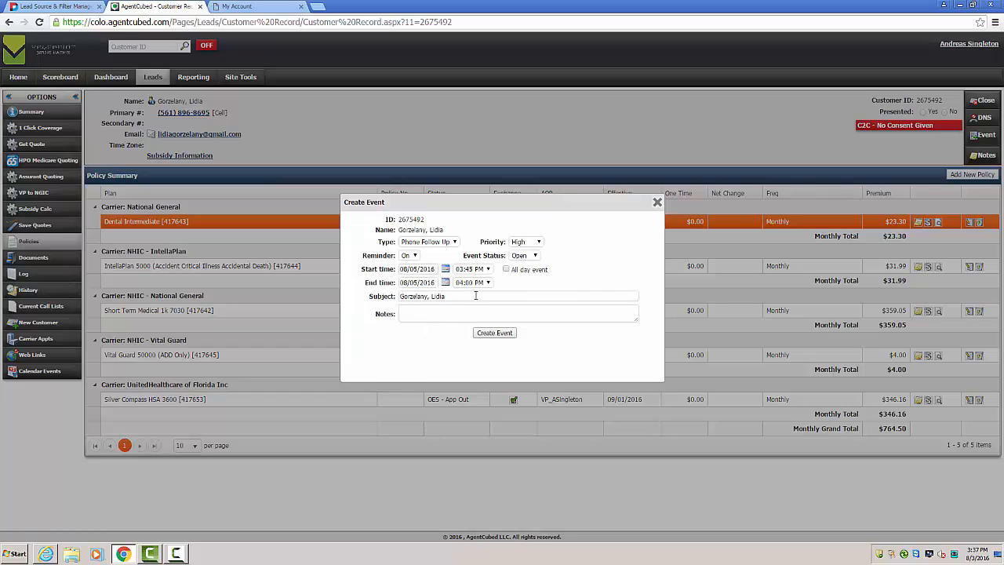
pyautogui.click(419, 245)
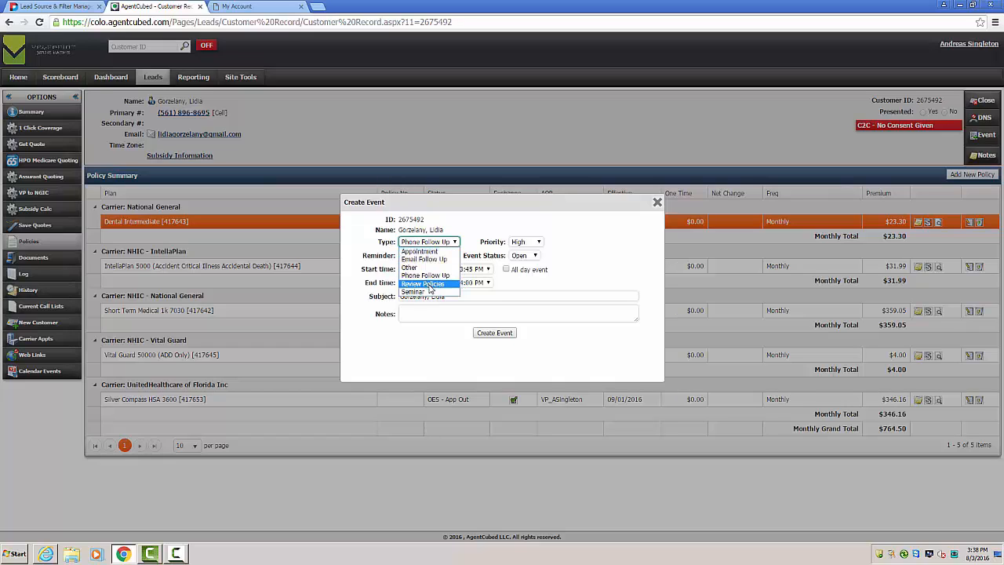
pyautogui.click(568, 269)
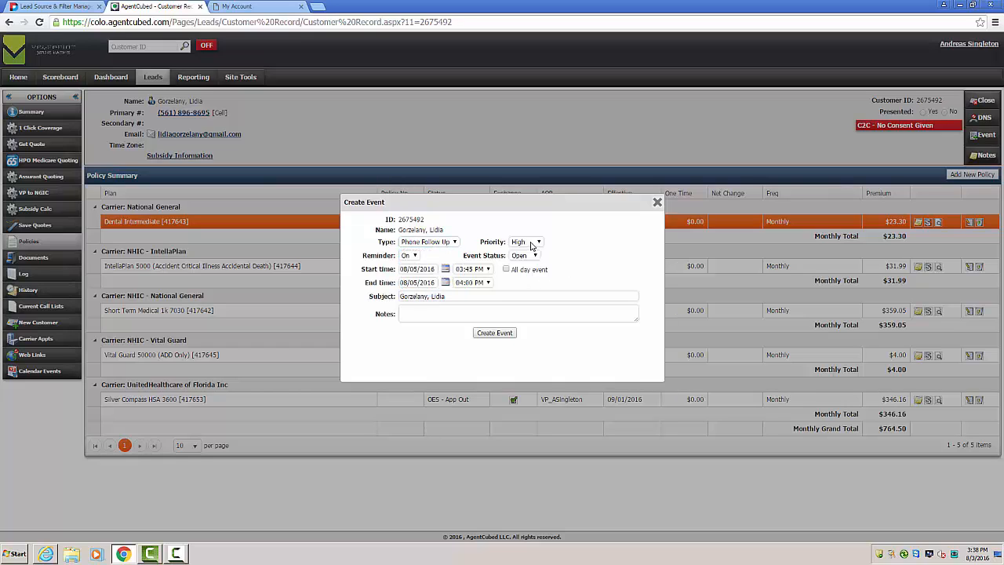
pyautogui.click(412, 258)
pyautogui.click(596, 255)
# Step: Add the note "Needs to provide payment and sign." to the follow-up event and create it
pyautogui.click(568, 316)
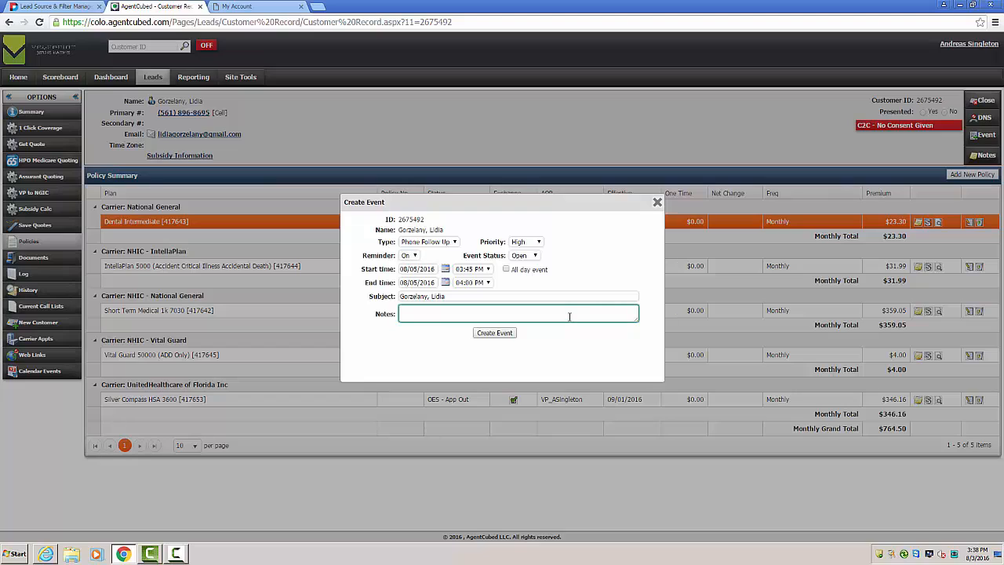
pyautogui.write('Needs to provide paymnet')
pyautogui.press('BackSpace')
pyautogui.press('BackSpace')
pyautogui.press('BackSpace')
pyautogui.press('BackSpace')
pyautogui.write('ent and sign.')
pyautogui.click(494, 333)
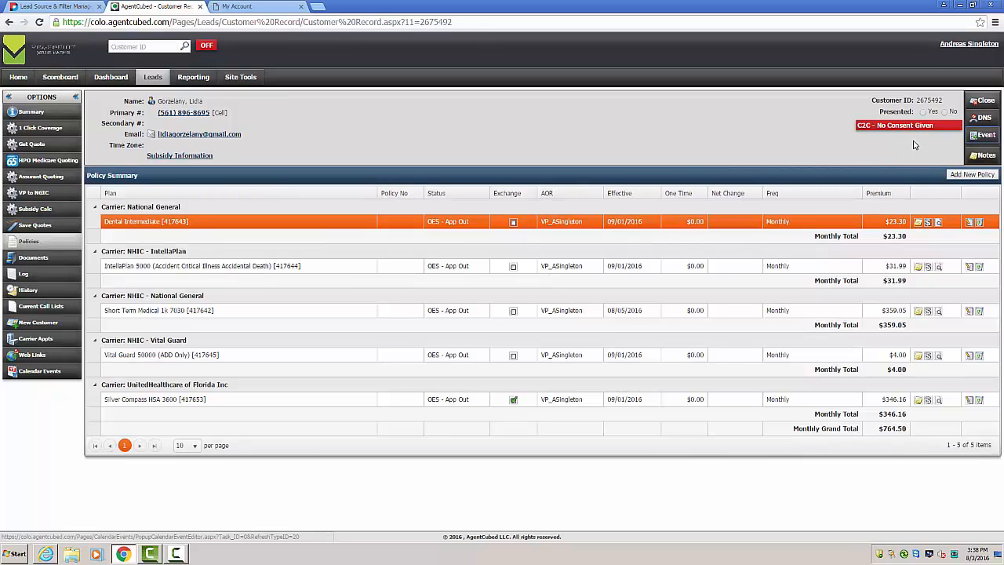
# Step: Mark the customer as presented and close the record with the Sale disposition
pyautogui.moveTo(880, 111); pyautogui.dragTo(947, 117)
pyautogui.click(923, 112)
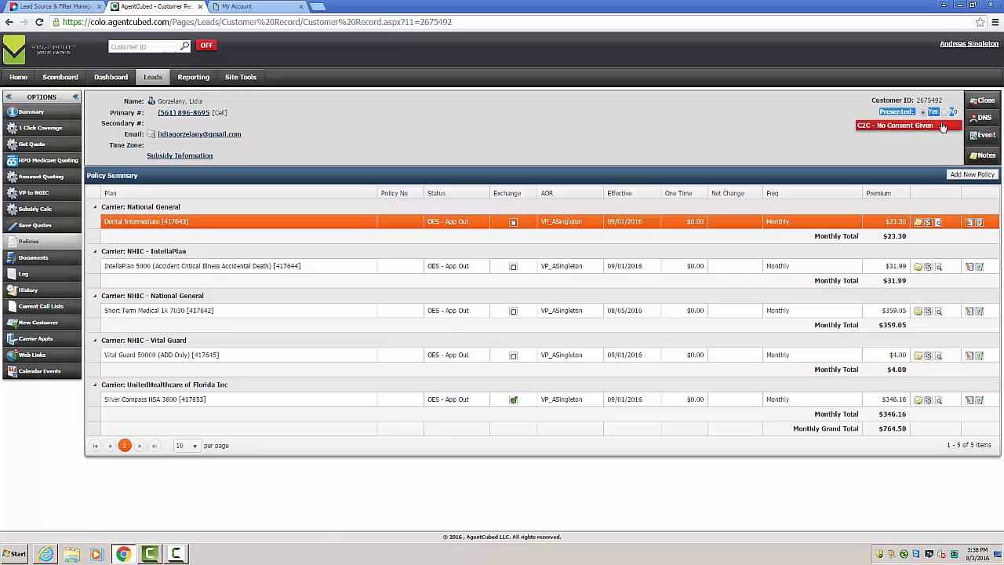
pyautogui.click(979, 103)
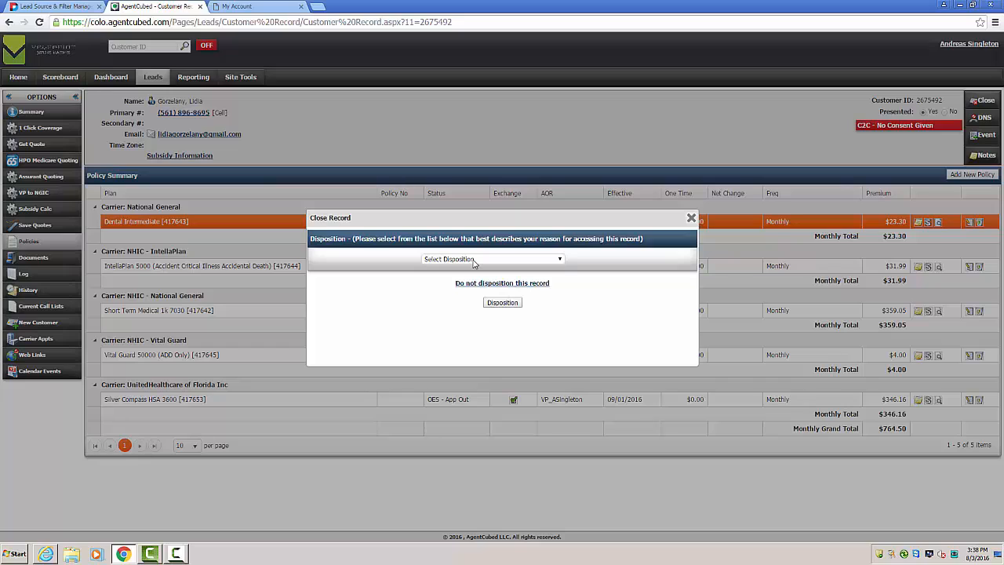
pyautogui.click(474, 261)
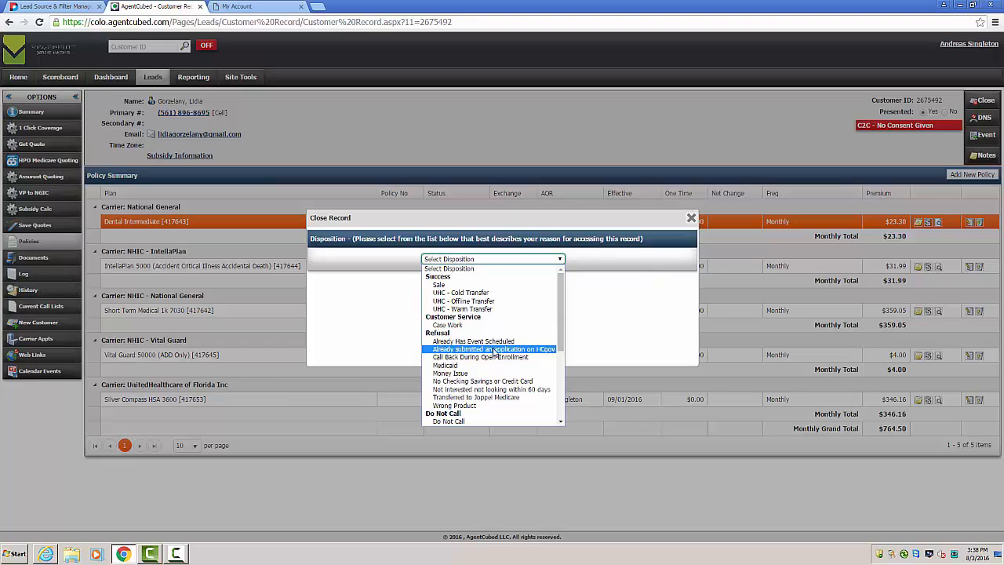
pyautogui.click(480, 285)
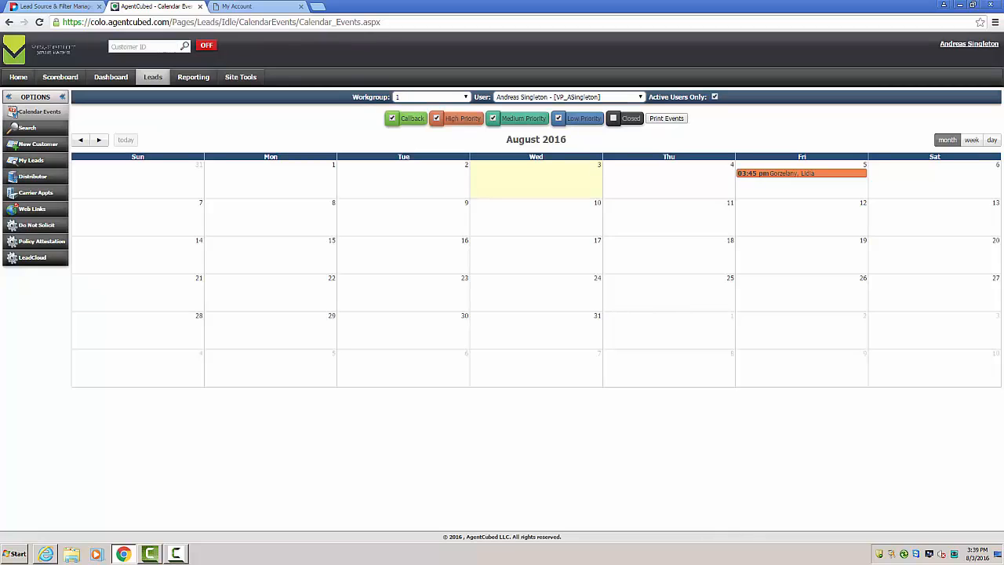
# Step: Review the details of the August 5 follow-up event on the calendar and close it without changes
pyautogui.click(767, 179)
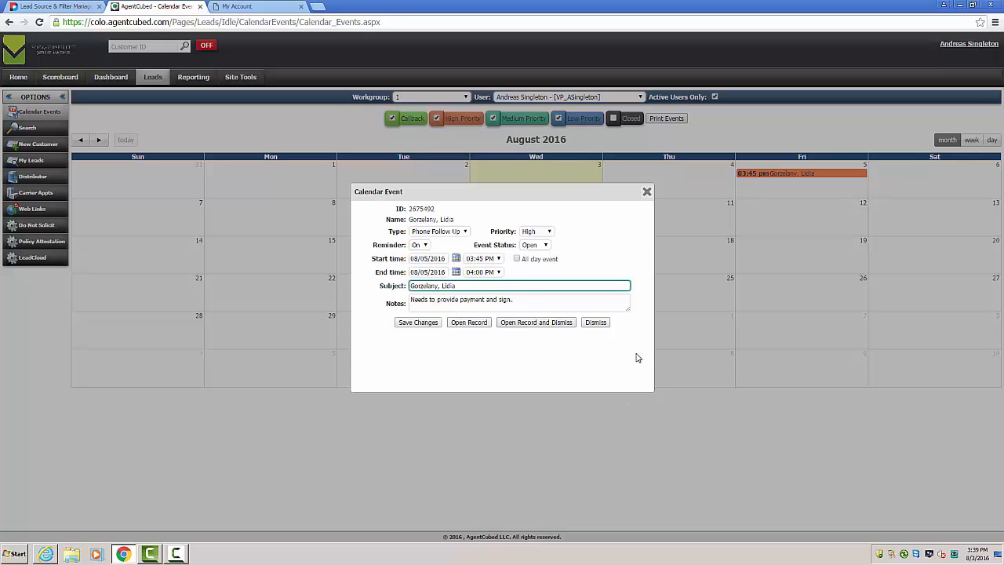
pyautogui.click(646, 193)
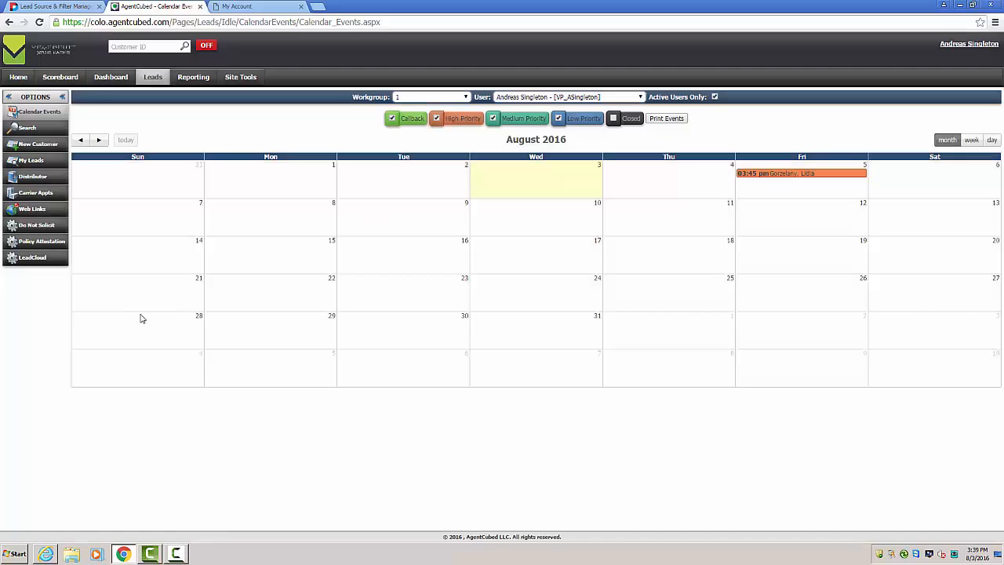